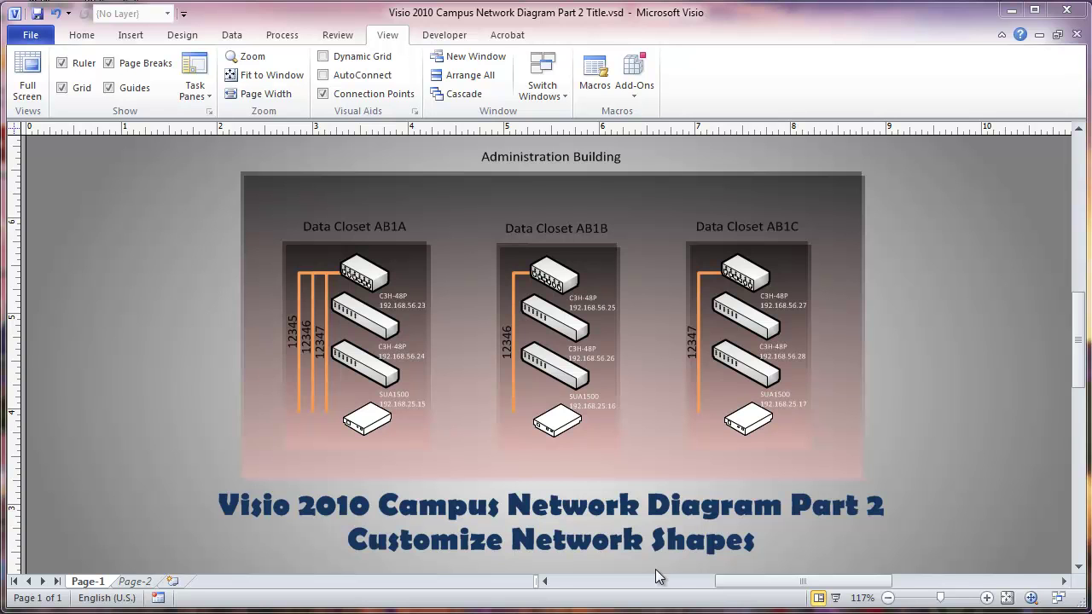
Close the Part 2 campus drawing to return to Part 1's Old Main Hall page
click(1076, 35)
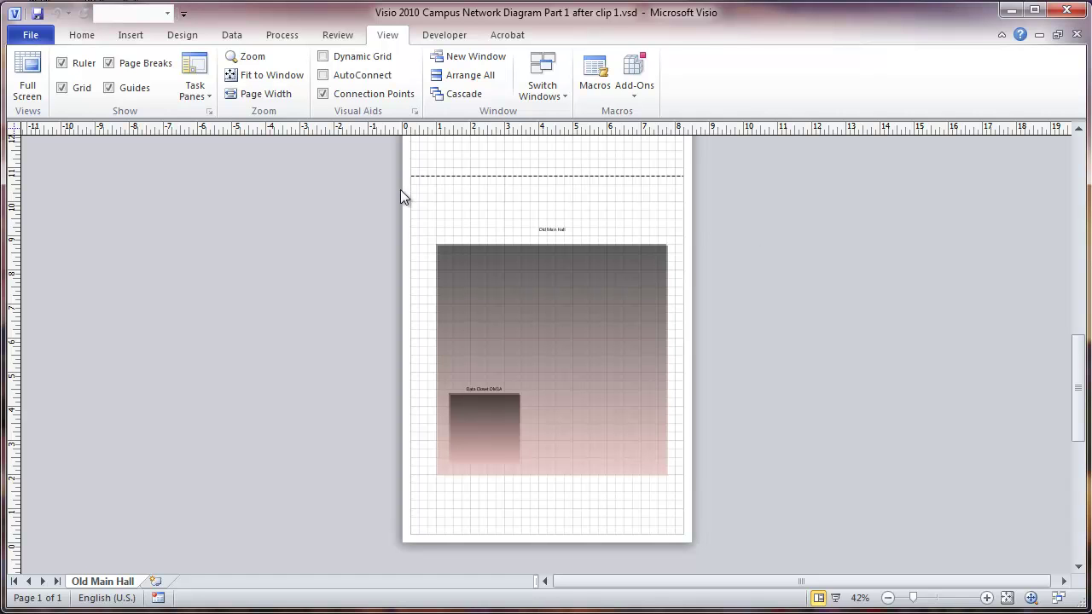
Set the Old Main Hall page to the pre-defined Letter 8.5 x 11 in size in Page Setup
right_click(96, 584)
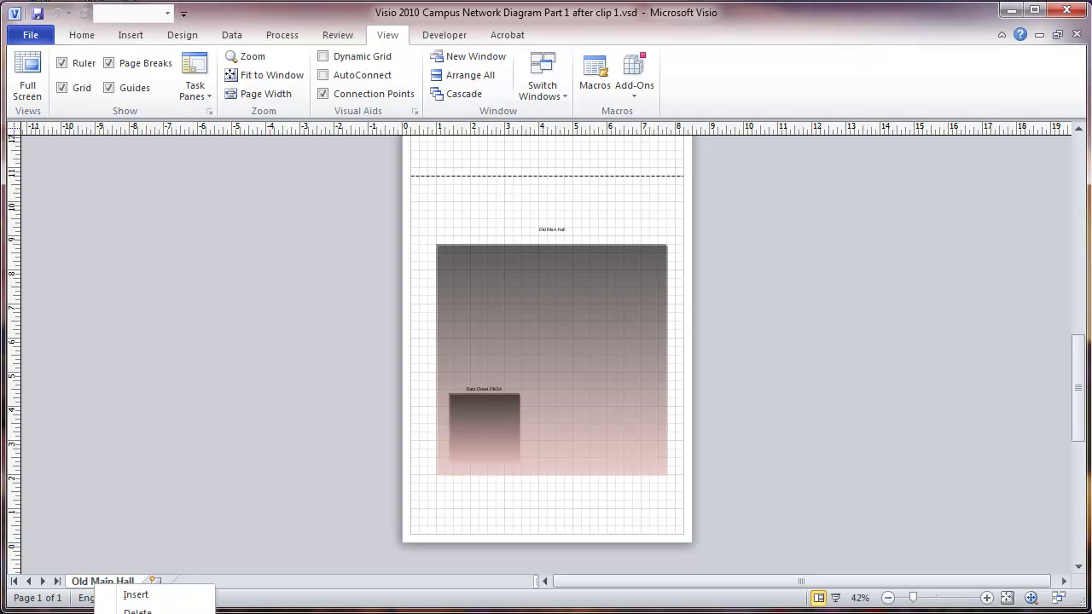
click(136, 613)
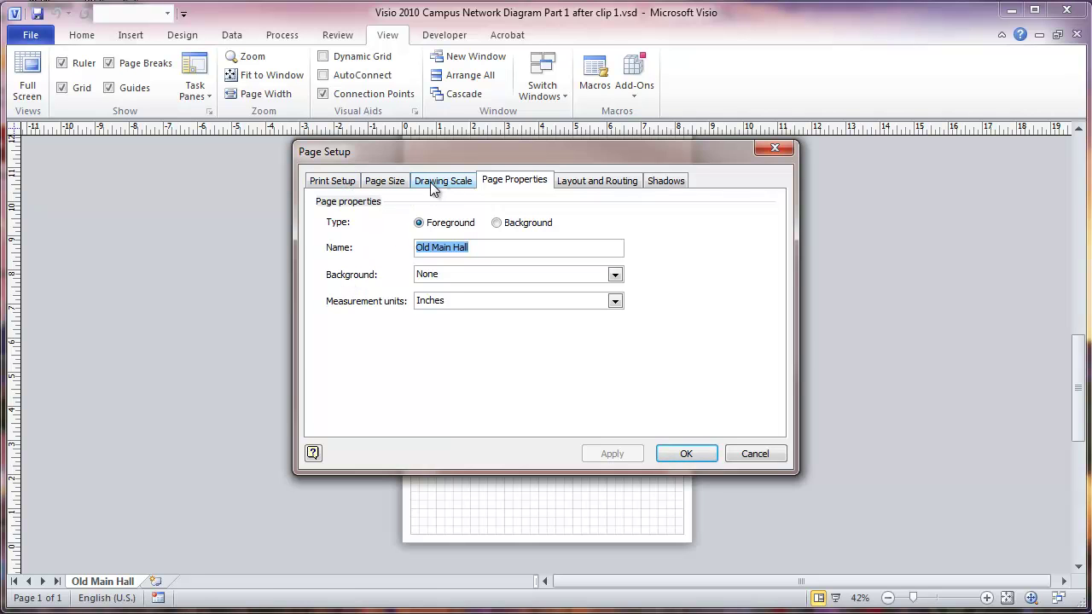
click(383, 182)
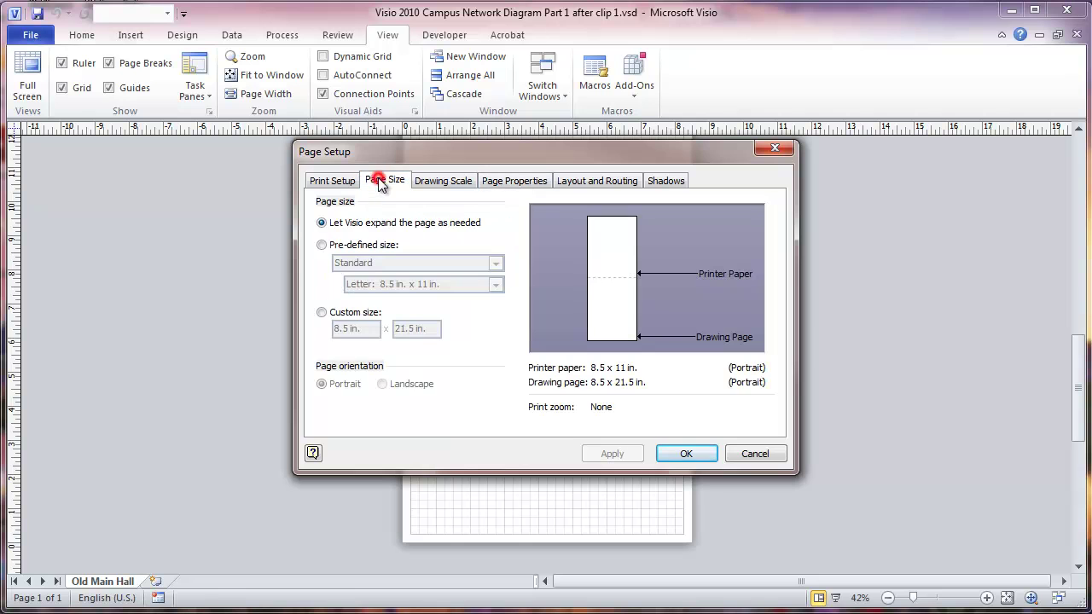
click(322, 245)
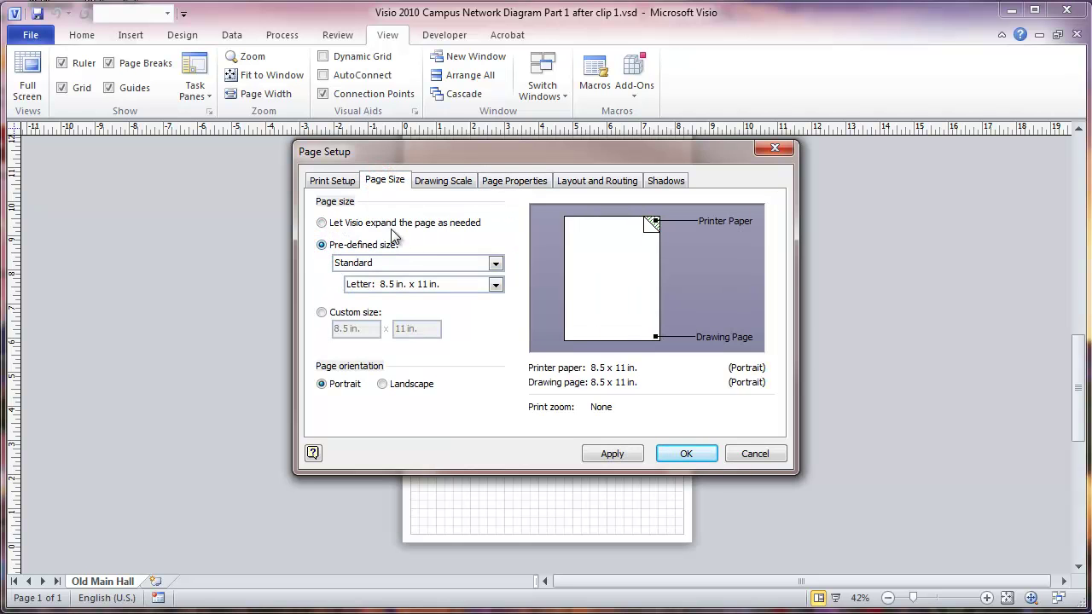
click(611, 454)
click(663, 453)
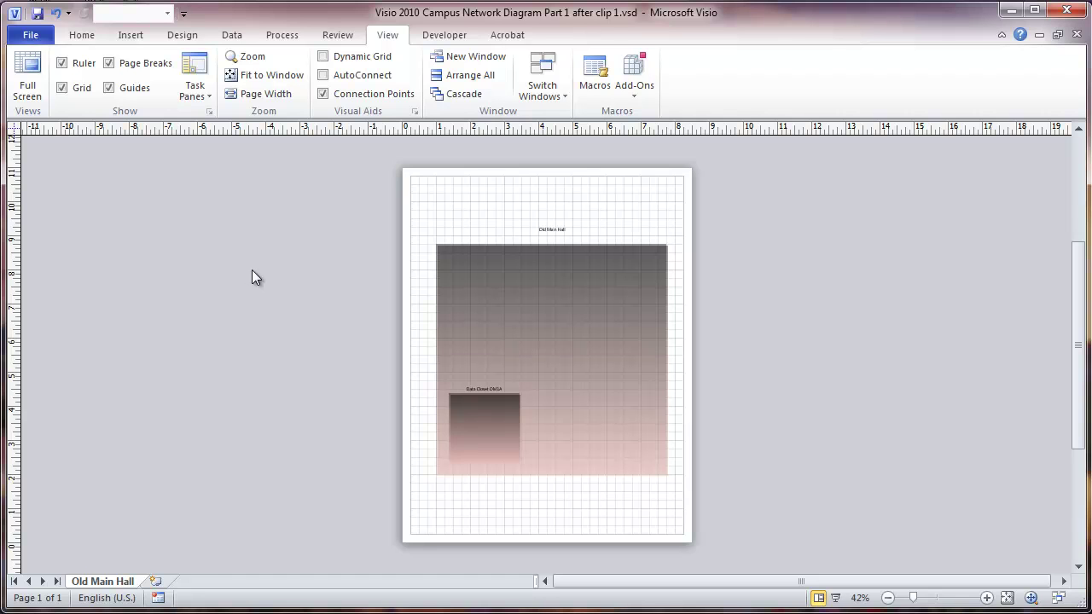
Insert a new page and rename it from Page-2 to Shapes
click(154, 582)
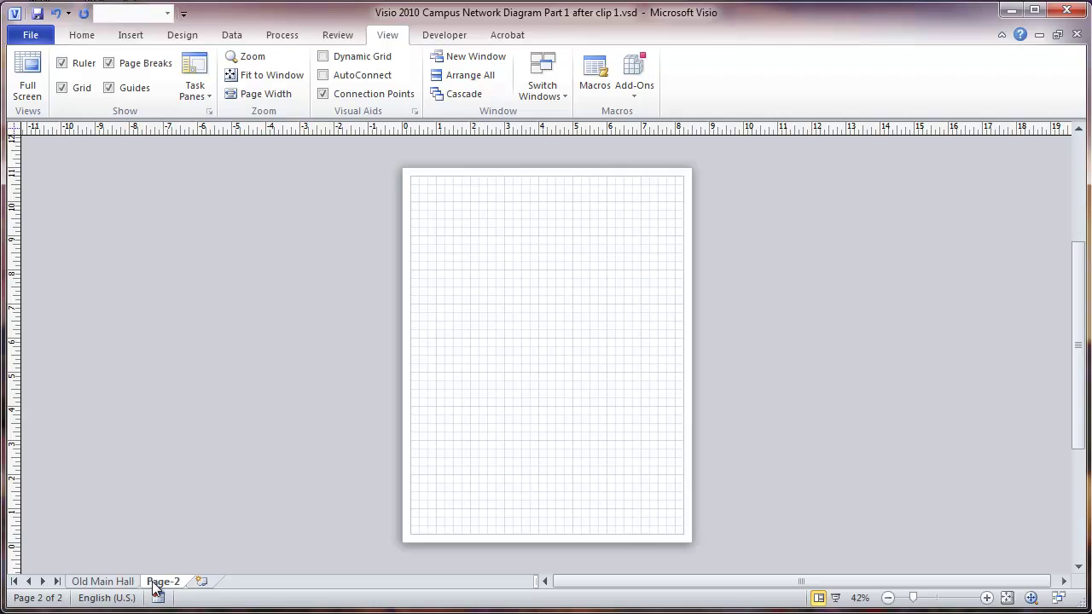
right_click(157, 585)
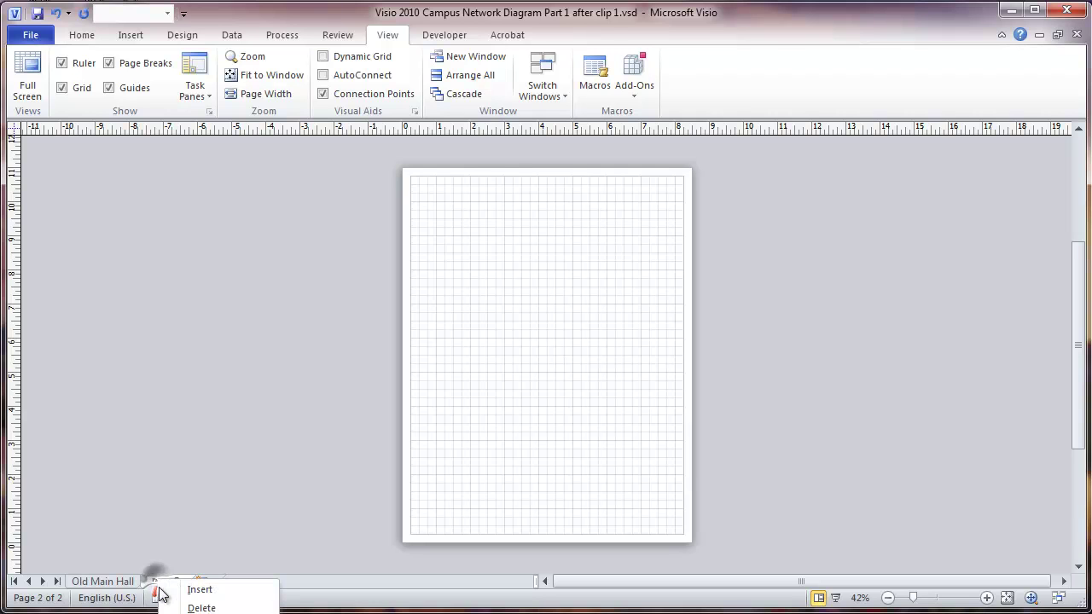
text(r)
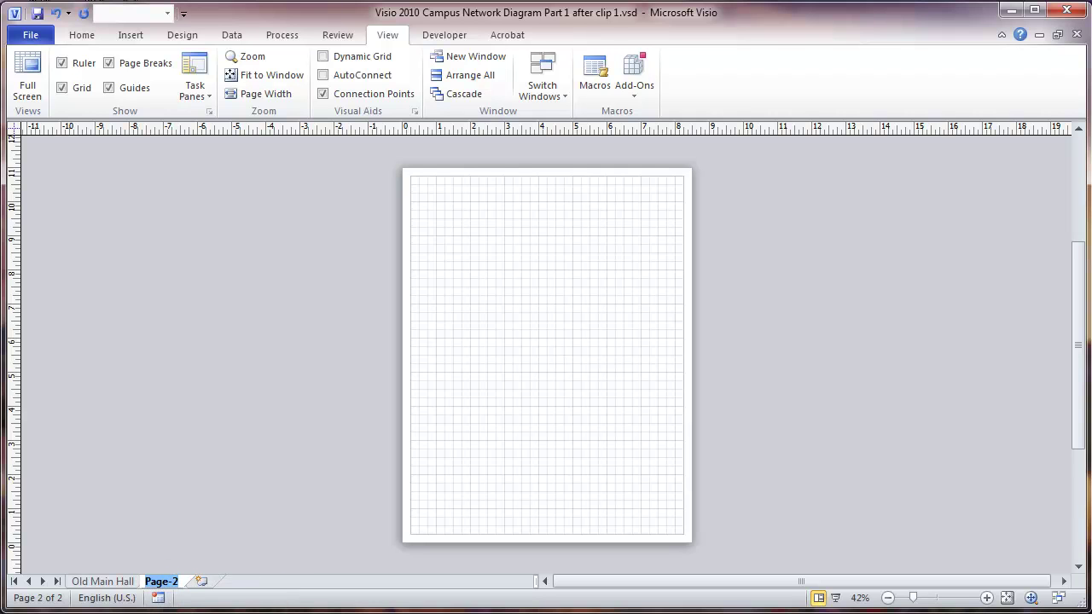
text(Shapes)
click(182, 528)
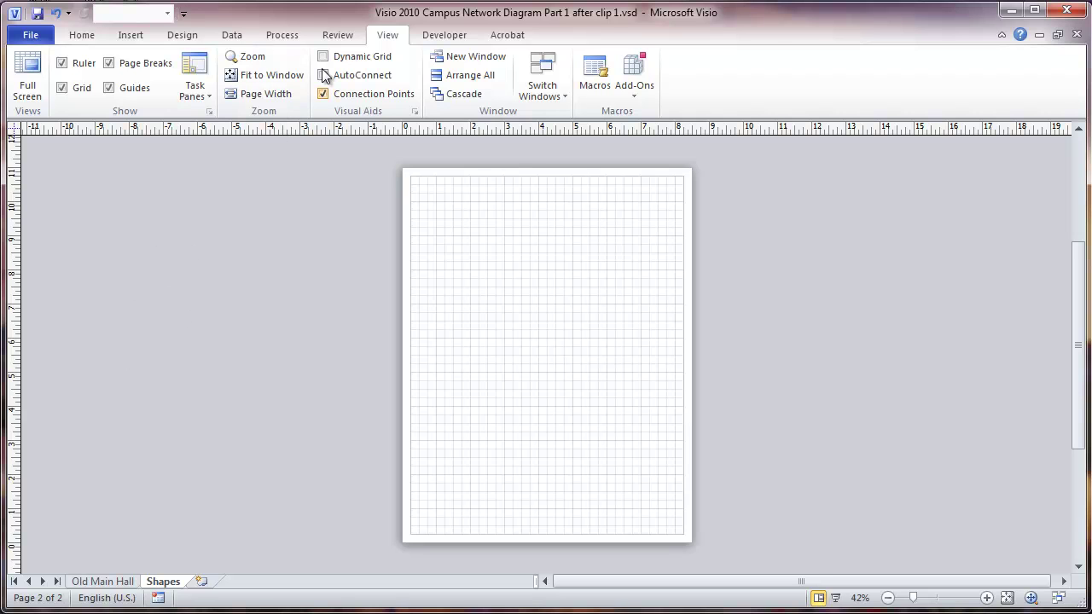
Show the Shapes pane and open More Shapes > Network > Network and Peripherals (US units)
click(190, 91)
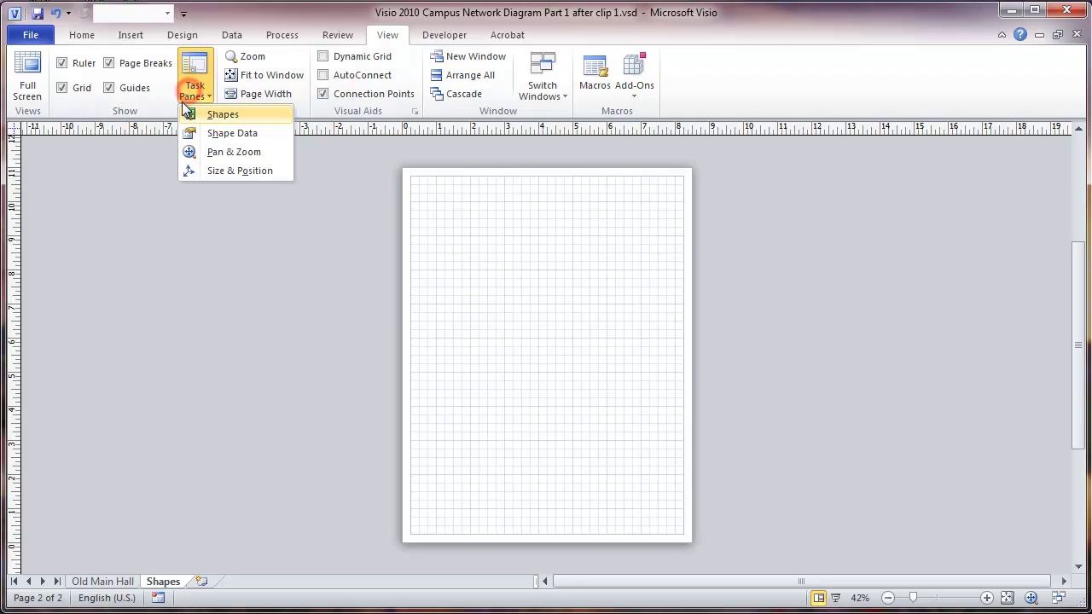
click(207, 114)
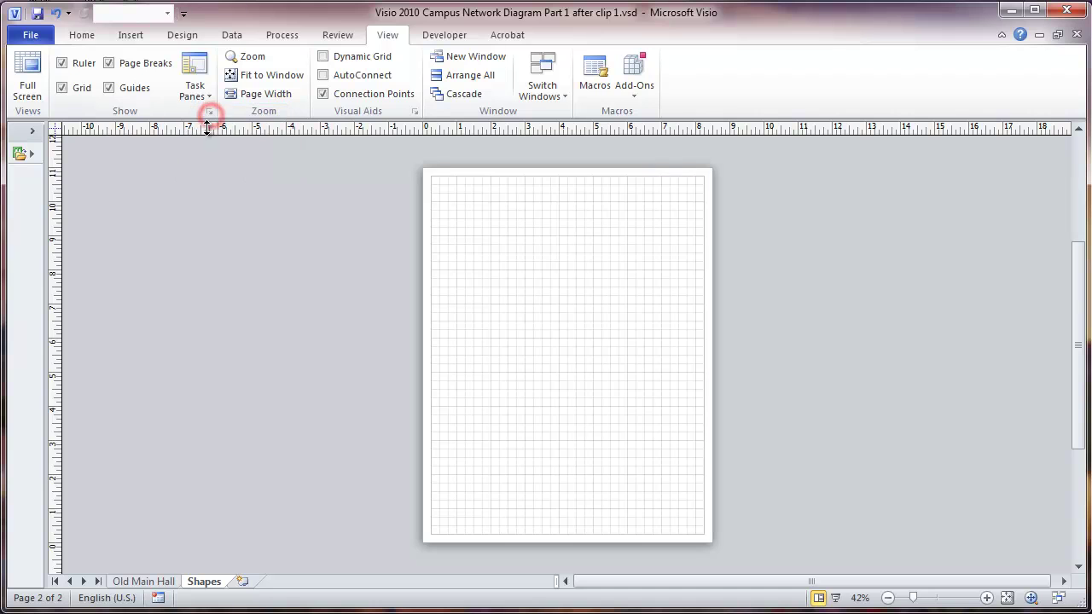
click(31, 152)
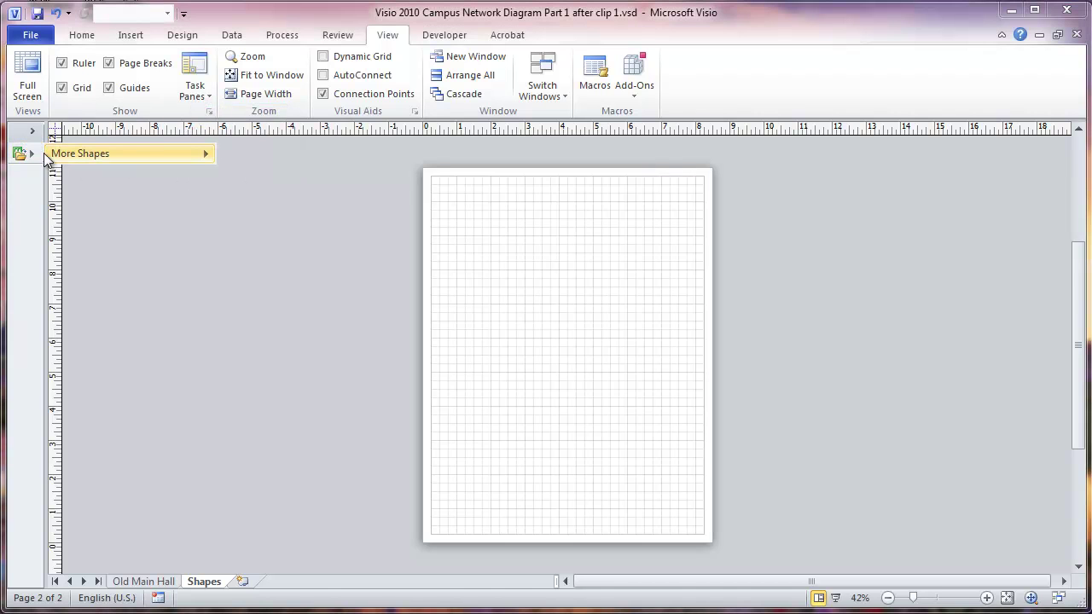
click(33, 130)
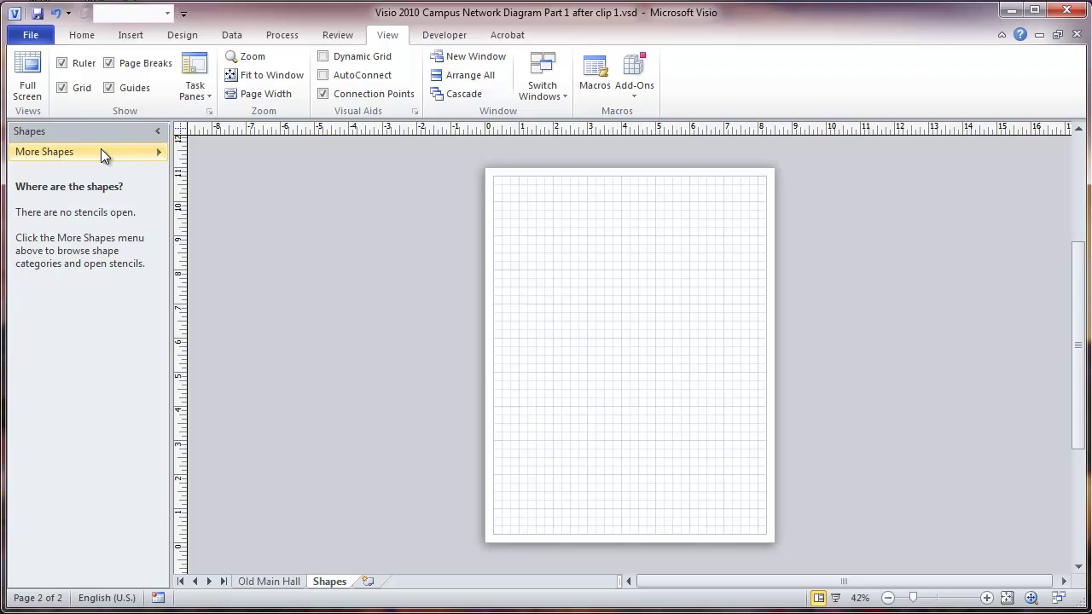
click(156, 157)
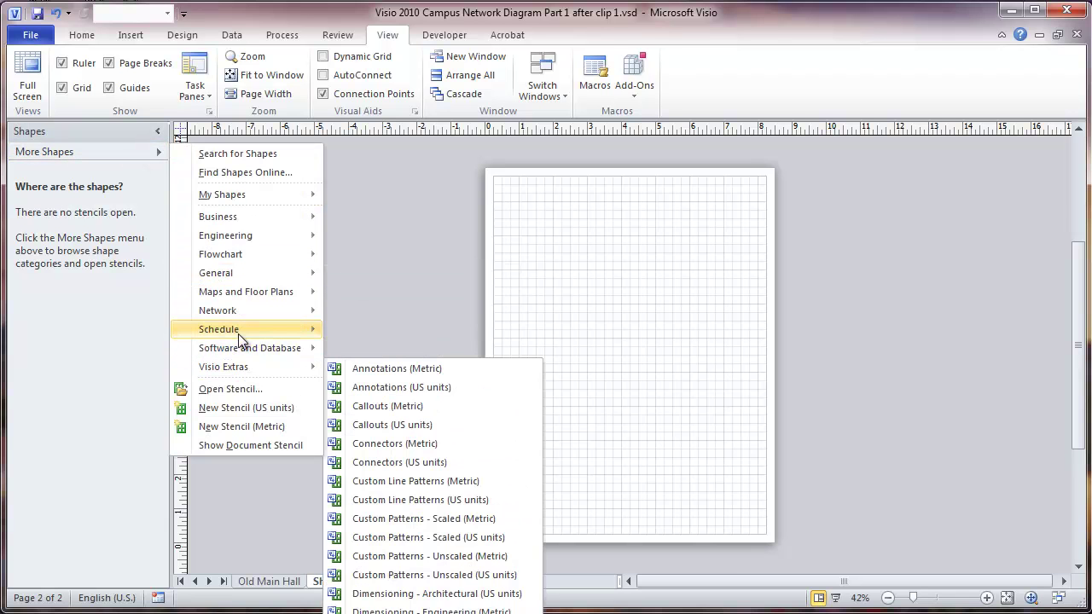
mouse_move(243, 312)
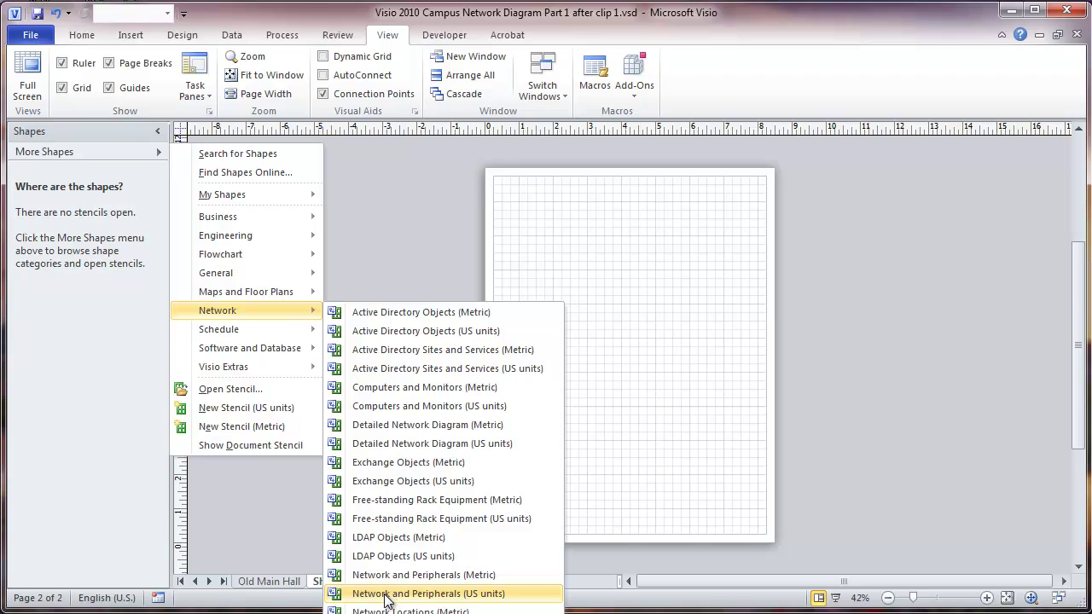
click(372, 597)
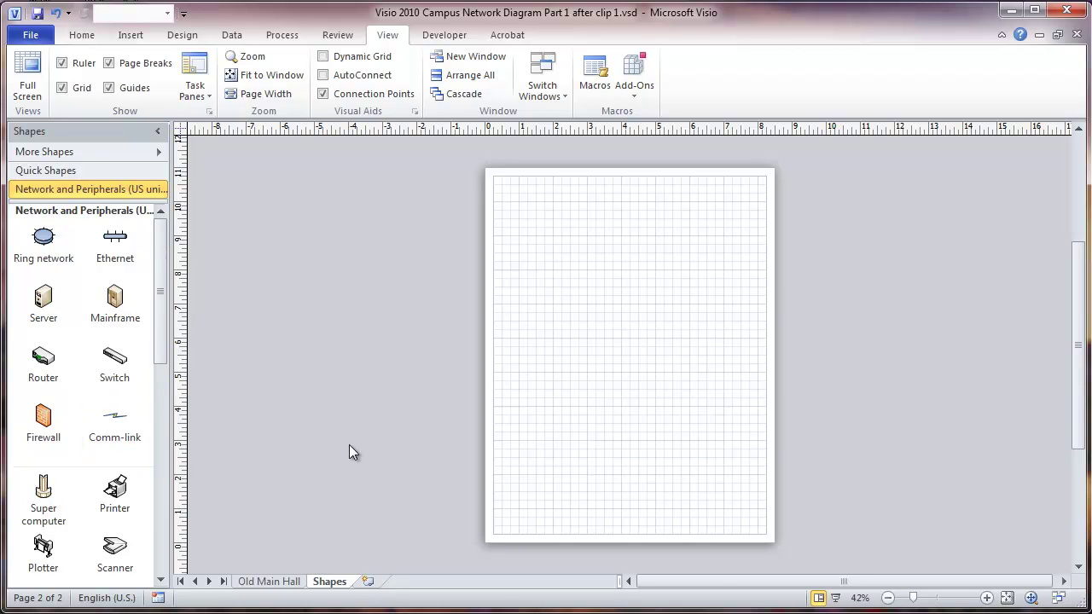
click(985, 599)
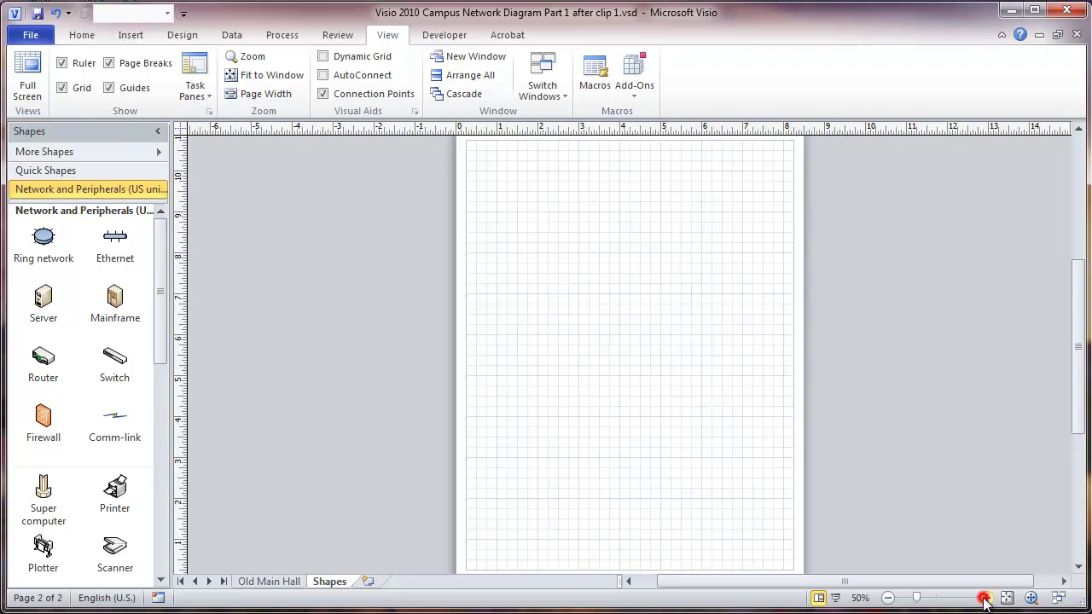
click(985, 599)
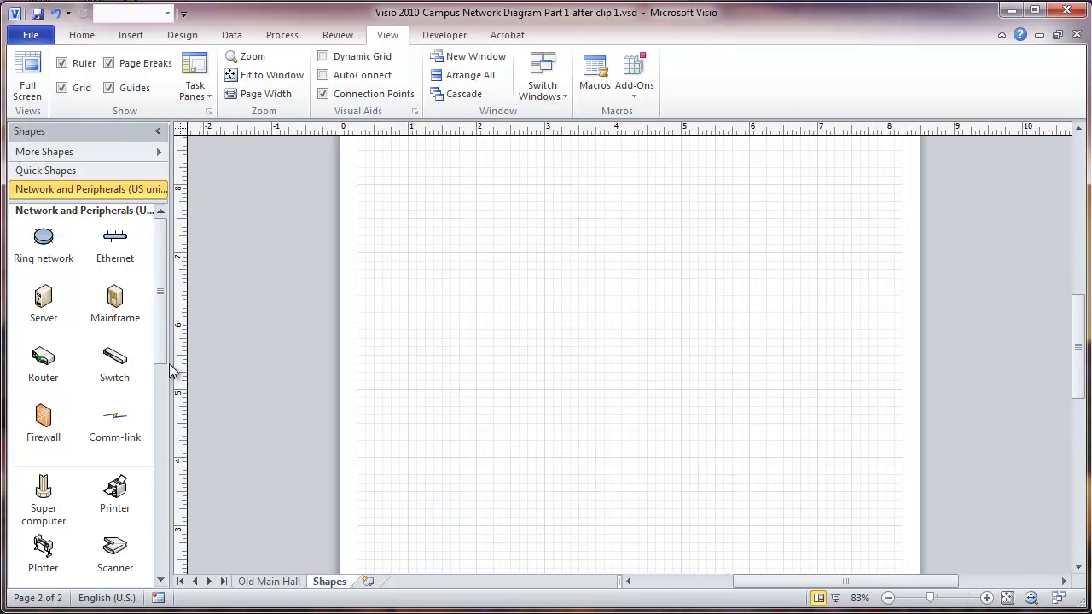
Drag a Switch, a Modem and a Dynamic connector onto the Shapes page, stacked vertically
drag(111, 365, 474, 322)
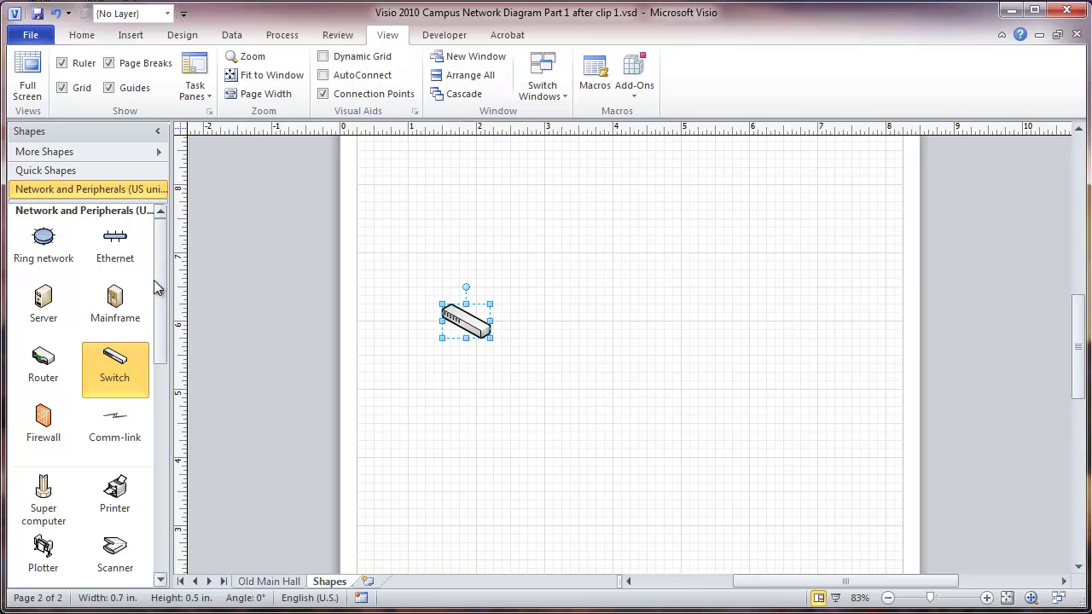
drag(160, 292, 459, 370)
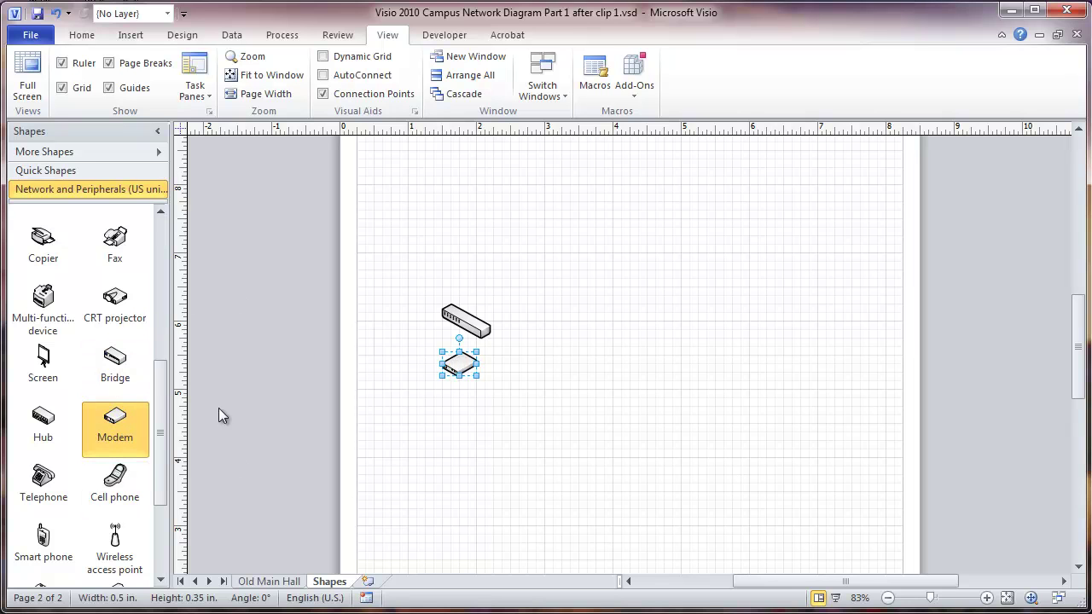
drag(160, 388, 162, 486)
drag(41, 546, 476, 440)
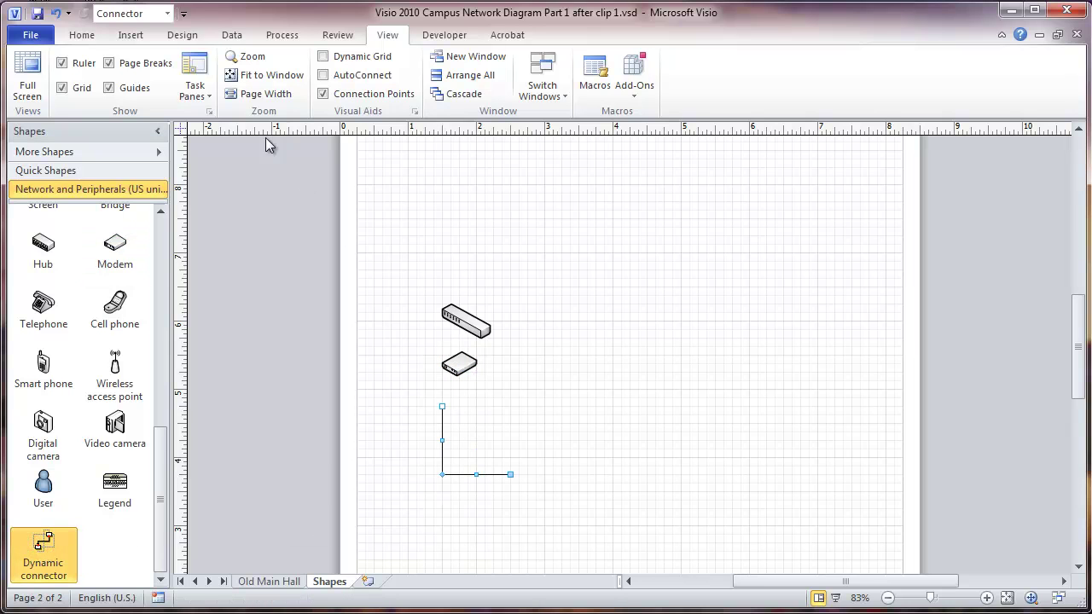
click(157, 130)
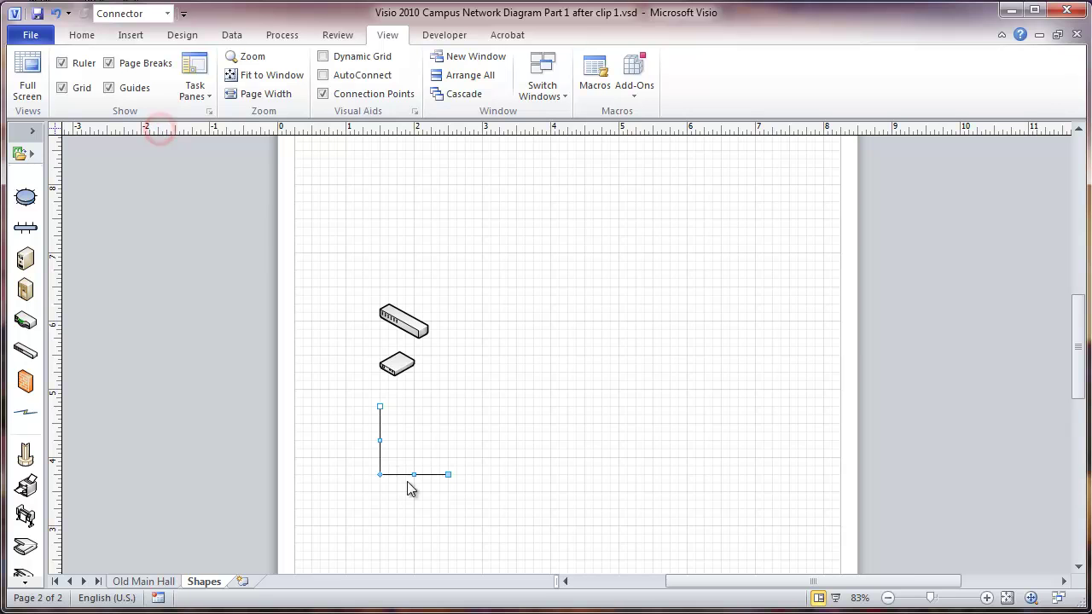
click(986, 597)
Drag the modem's corner handle to enlarge it to about 1.3 x 0.9 in
click(986, 598)
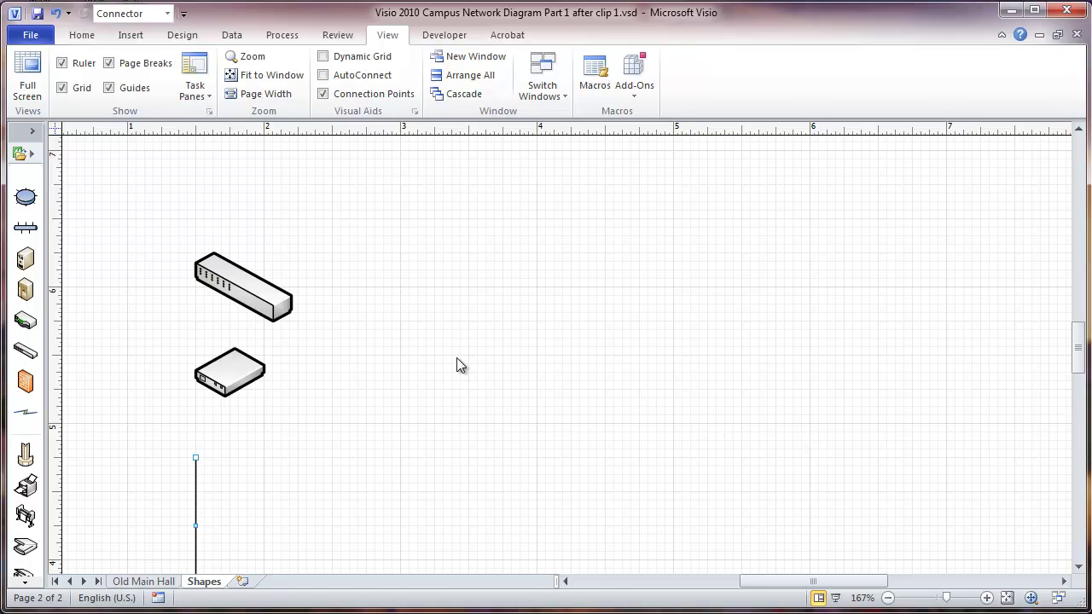
click(224, 372)
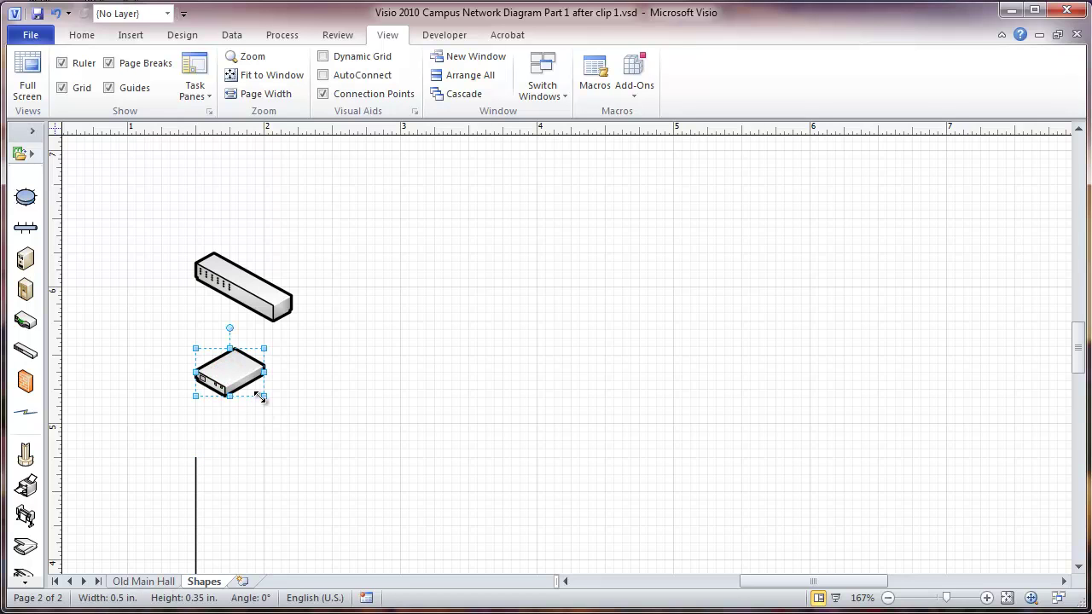
click(260, 398)
drag(260, 397, 349, 476)
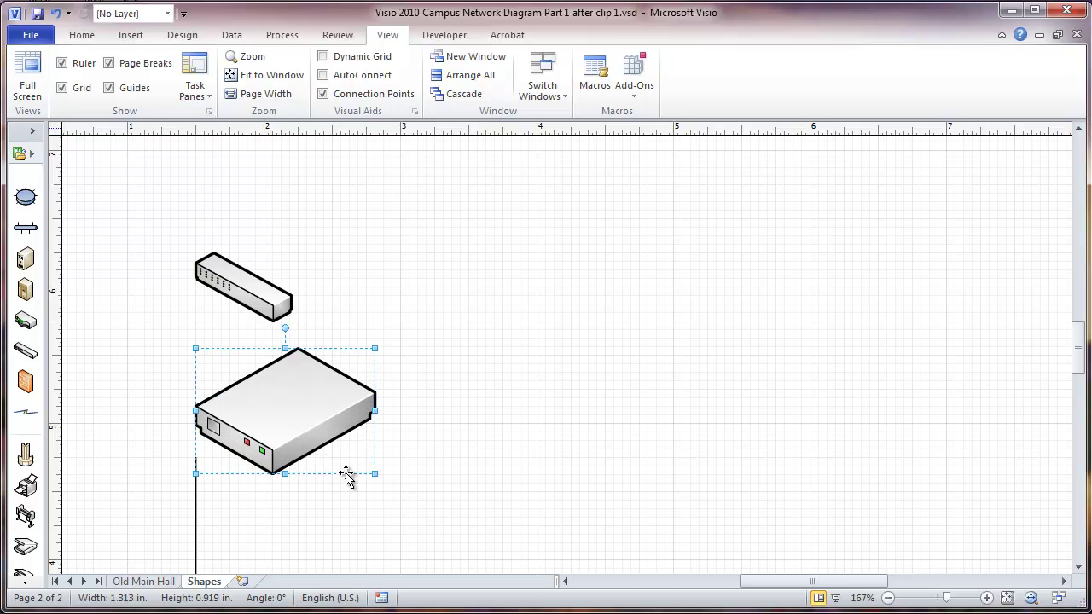
click(173, 365)
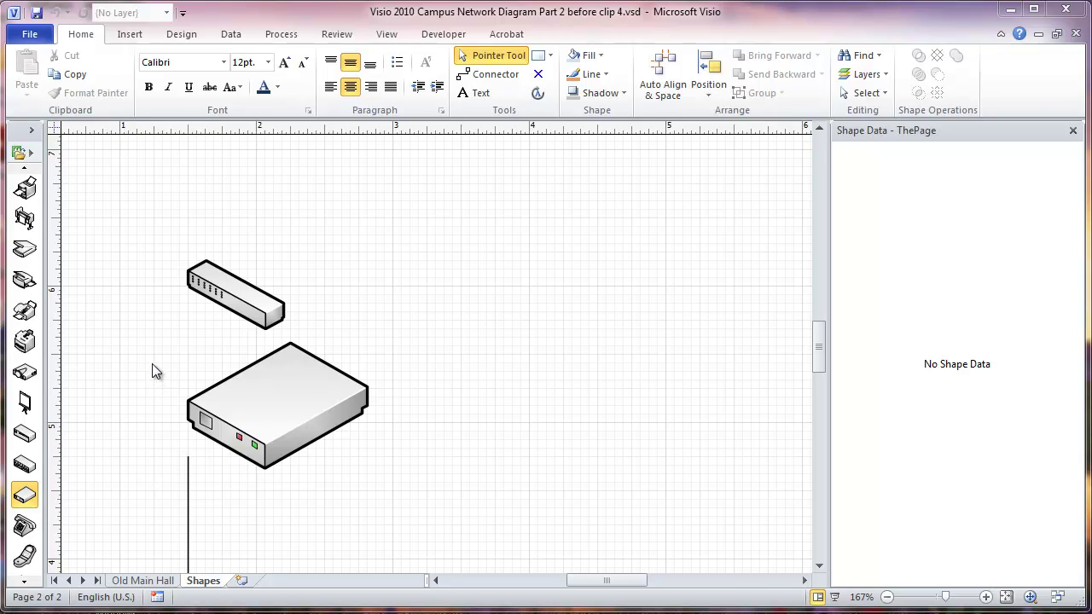
Open the switch's Define Shape Data dialog and select the Manufacturer property
click(236, 280)
right_click(236, 279)
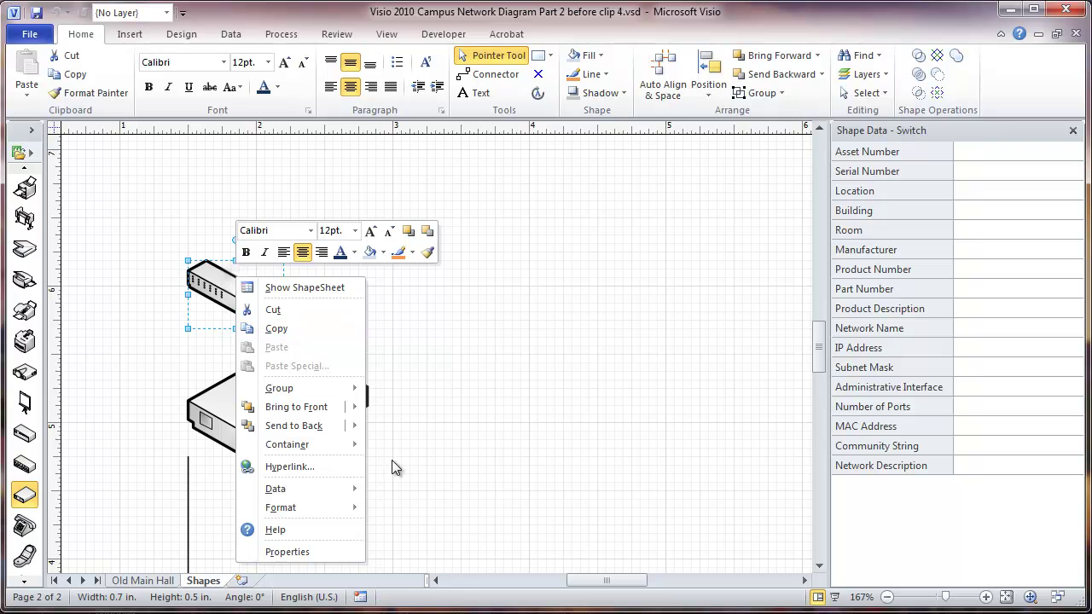
mouse_move(338, 495)
click(426, 510)
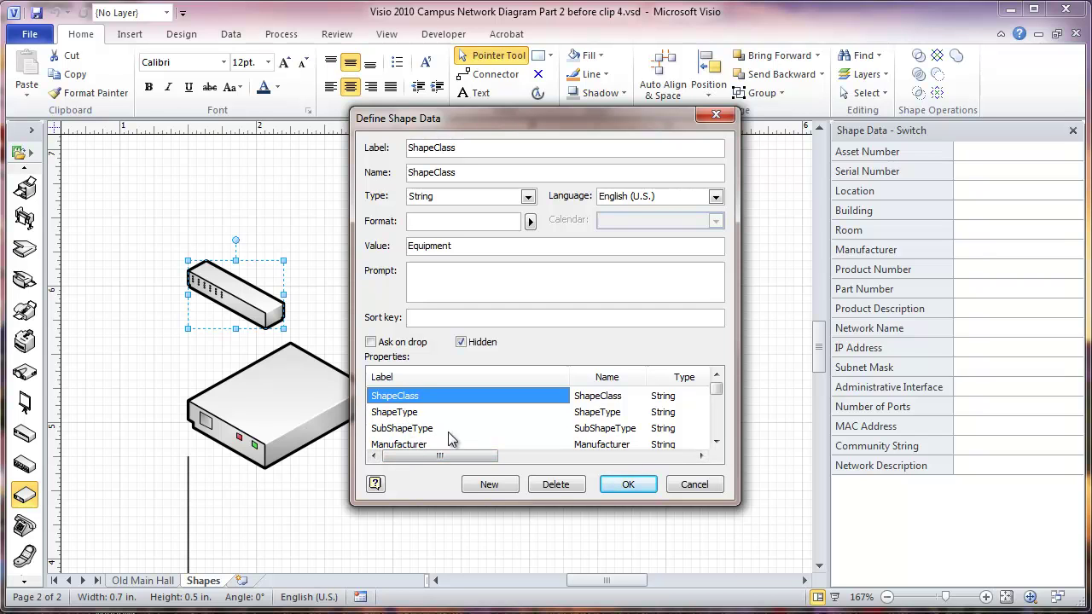
click(715, 440)
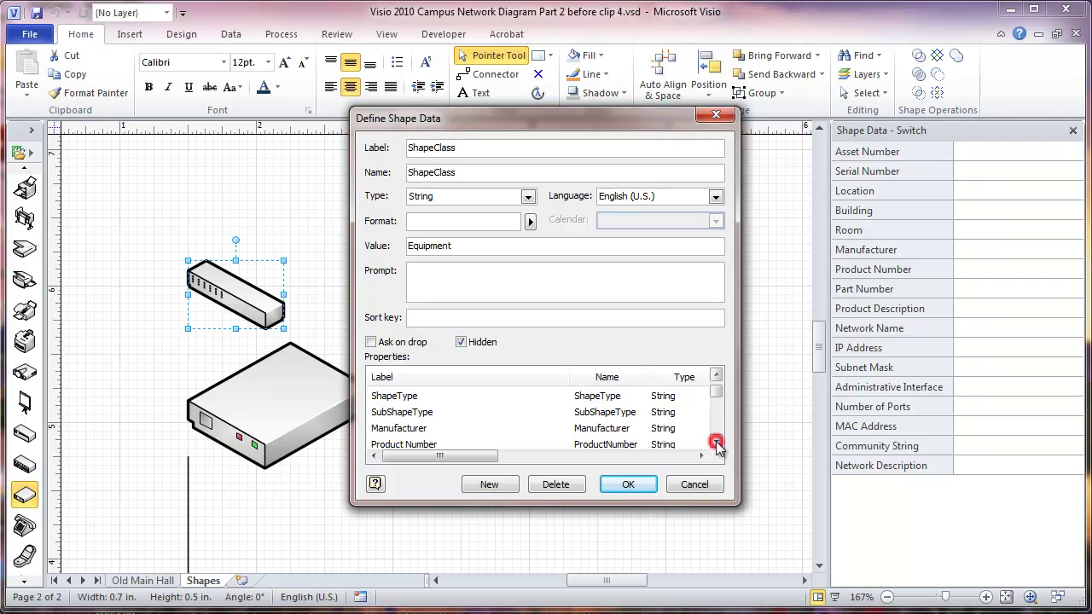
click(381, 429)
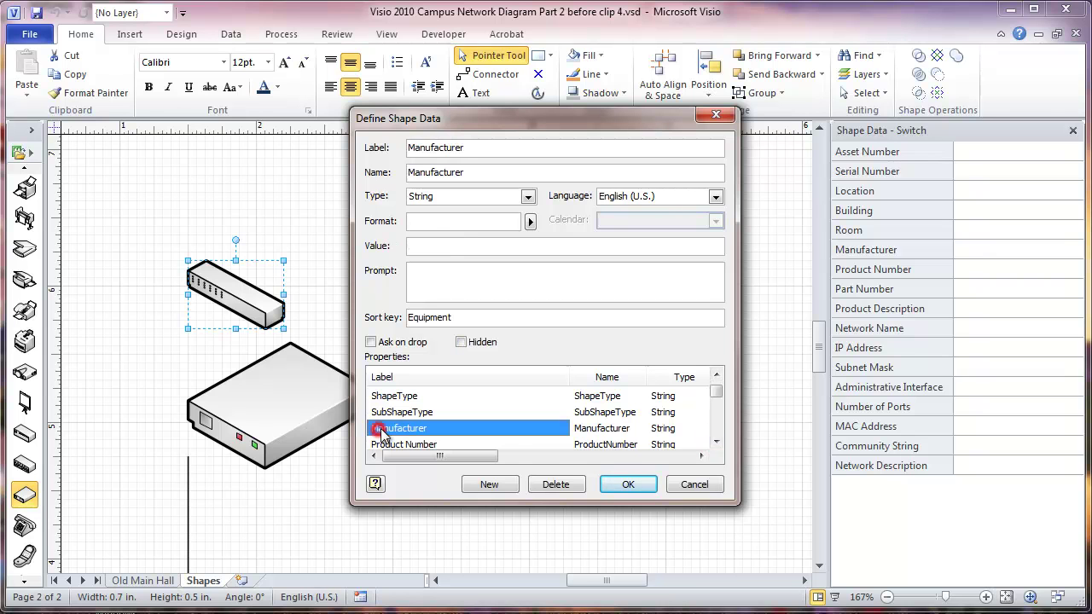
Delete every visible field, Manufacturer through Network Description, then confirm with OK
click(549, 486)
click(548, 486)
click(548, 486)
click(548, 486)
click(550, 487)
click(548, 486)
click(548, 486)
click(549, 487)
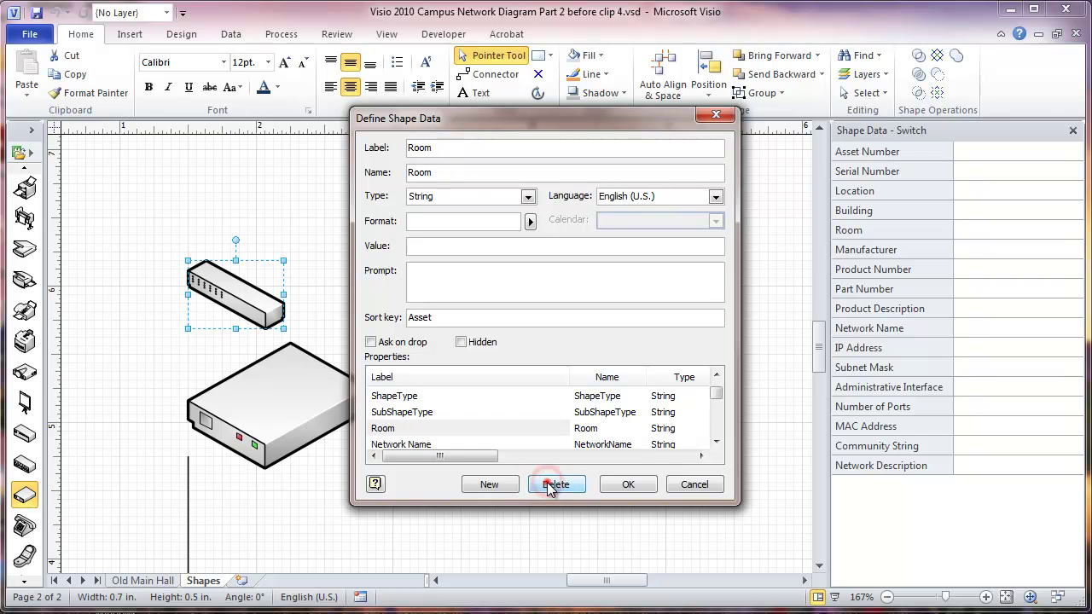
click(548, 486)
click(548, 486)
click(548, 486)
click(549, 486)
click(548, 486)
click(548, 486)
click(548, 486)
click(548, 487)
click(548, 486)
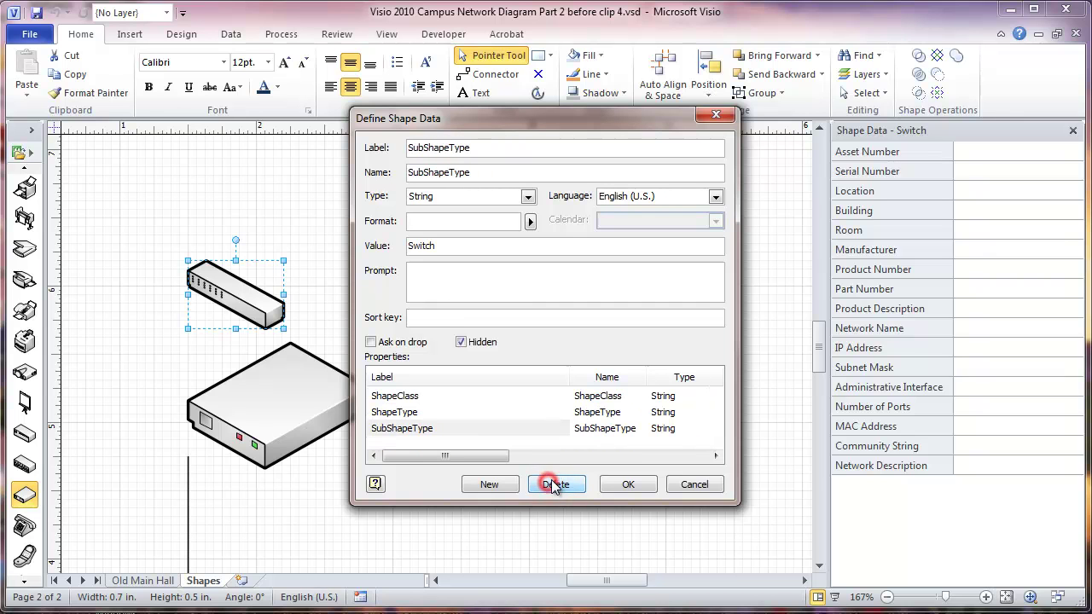
click(635, 484)
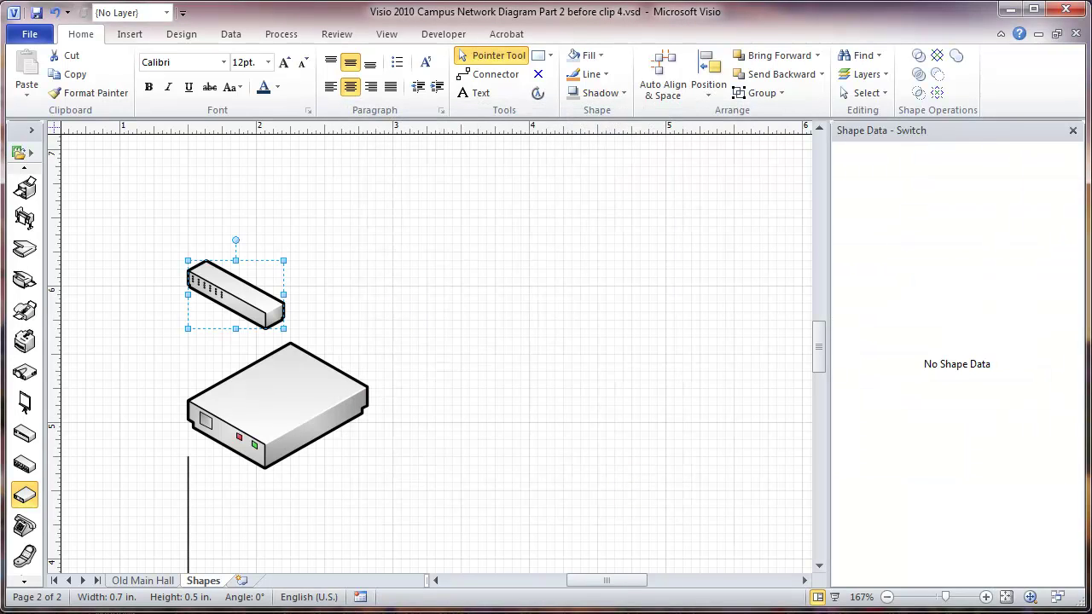
Open the modem's Define Shape Data dialog and select the Manufacturer property
click(330, 365)
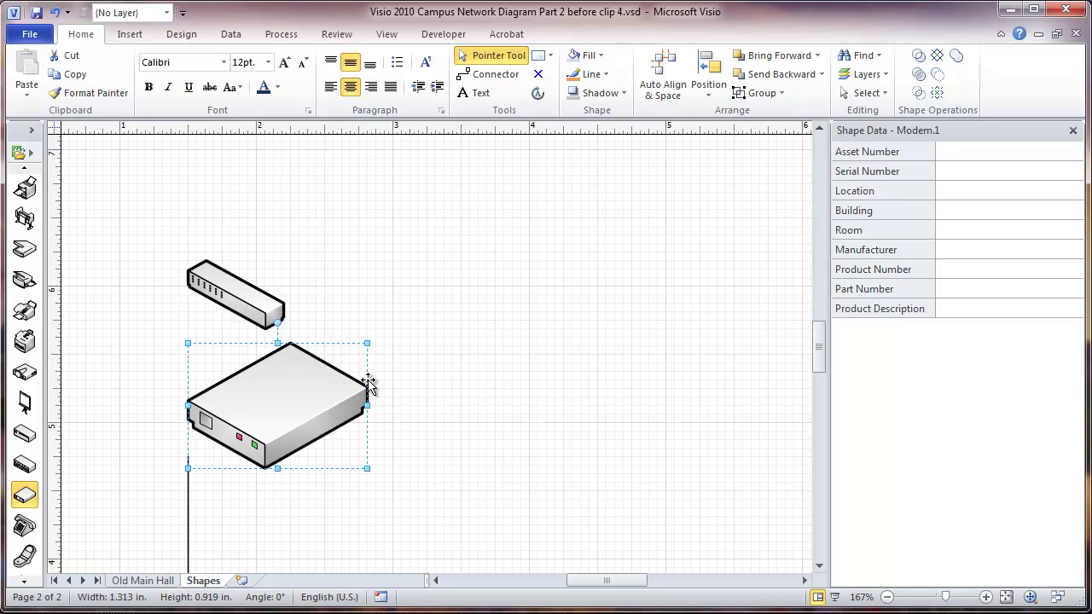
right_click(357, 378)
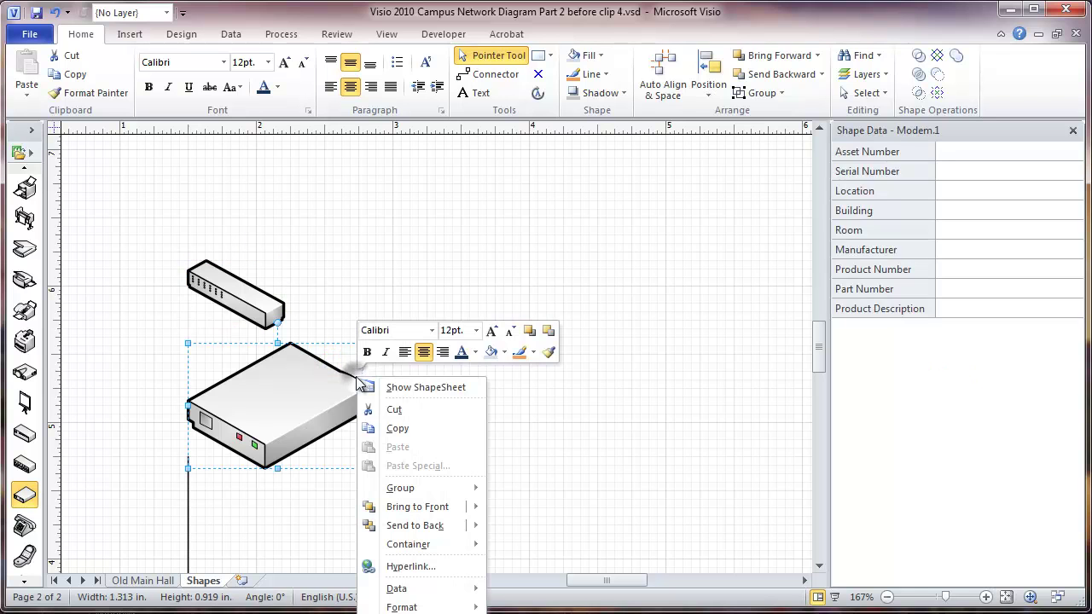
mouse_move(458, 594)
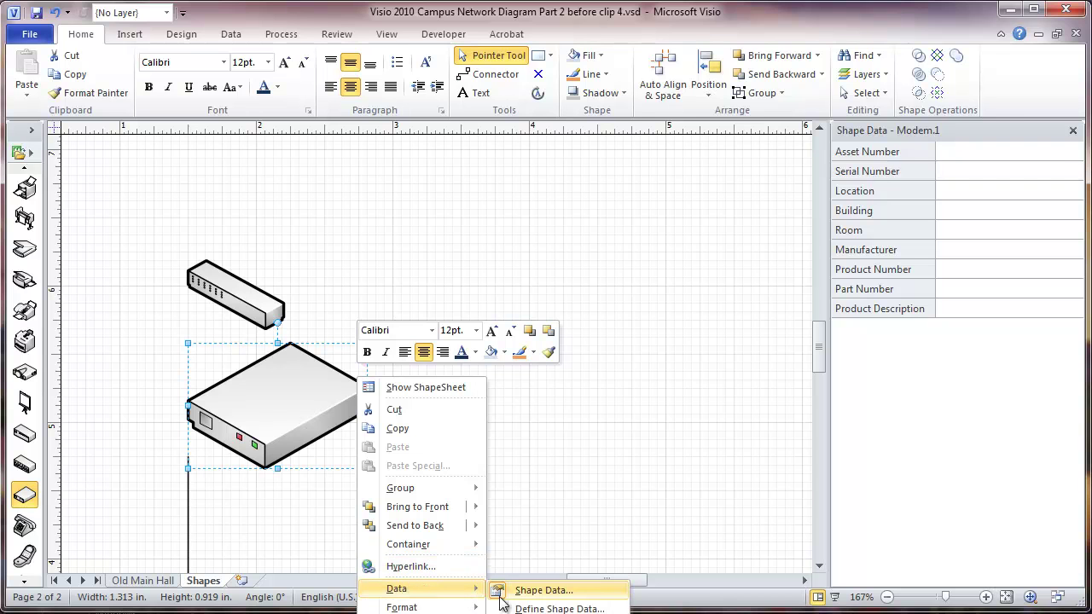
click(532, 609)
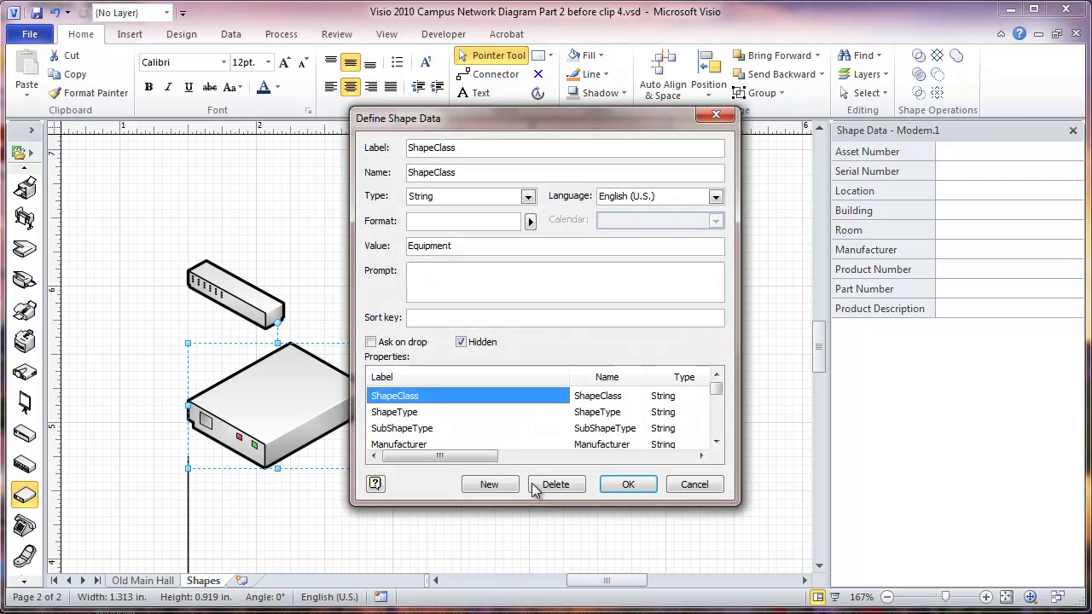
click(401, 445)
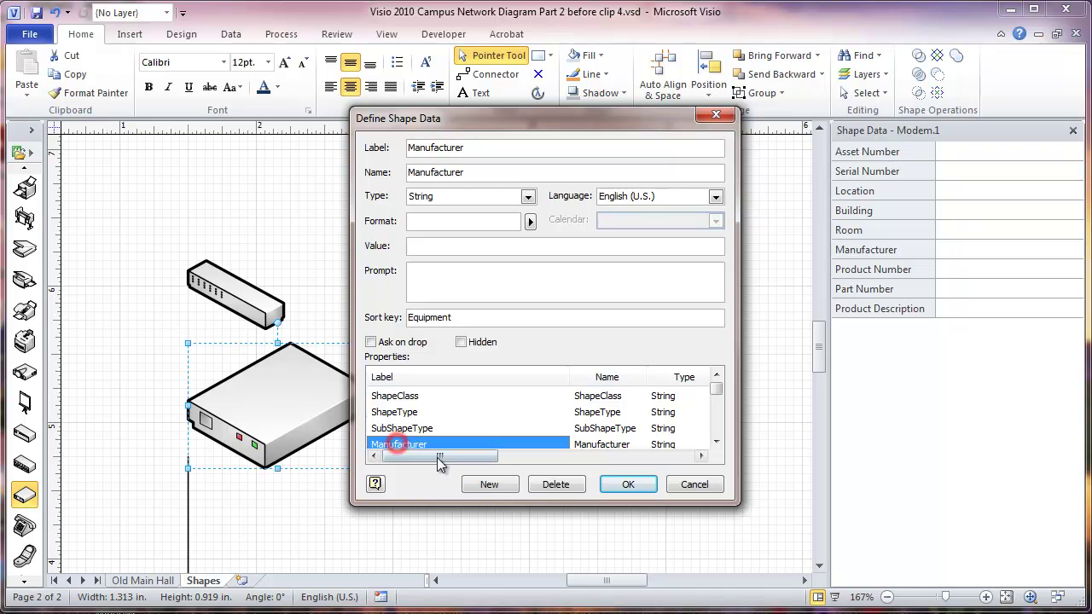
Delete the modem's Manufacturer through Room fields and confirm with OK
click(550, 485)
click(550, 484)
click(550, 484)
click(550, 484)
click(547, 486)
click(547, 485)
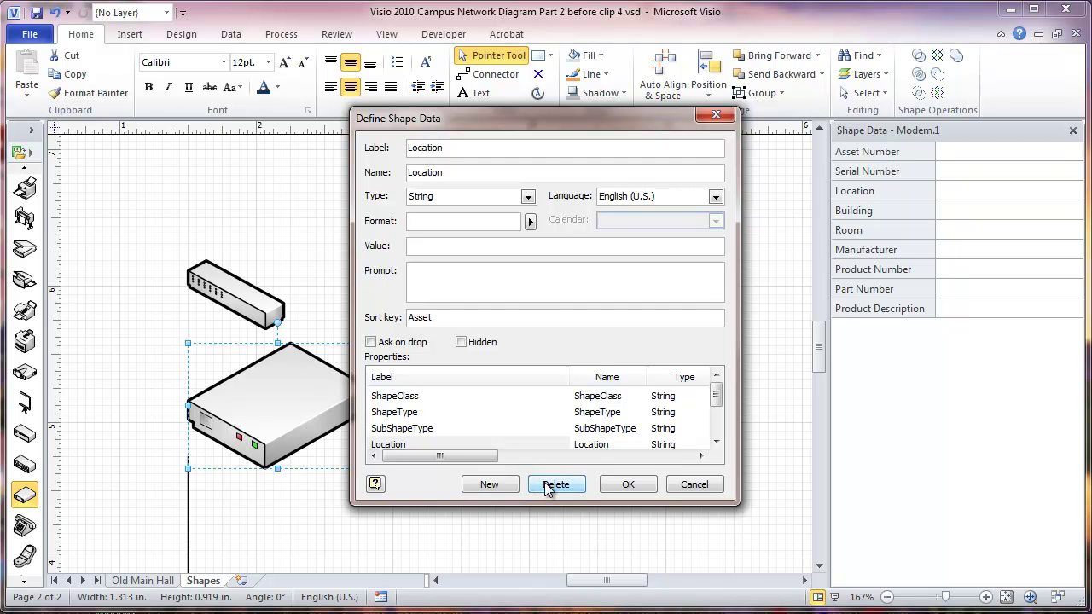
click(549, 486)
click(550, 485)
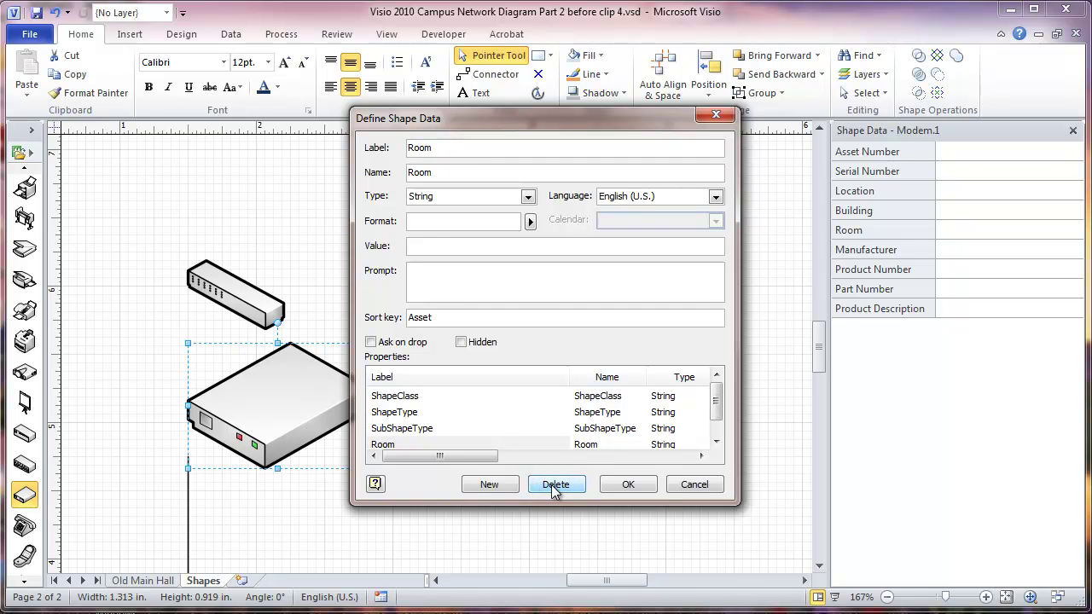
click(553, 486)
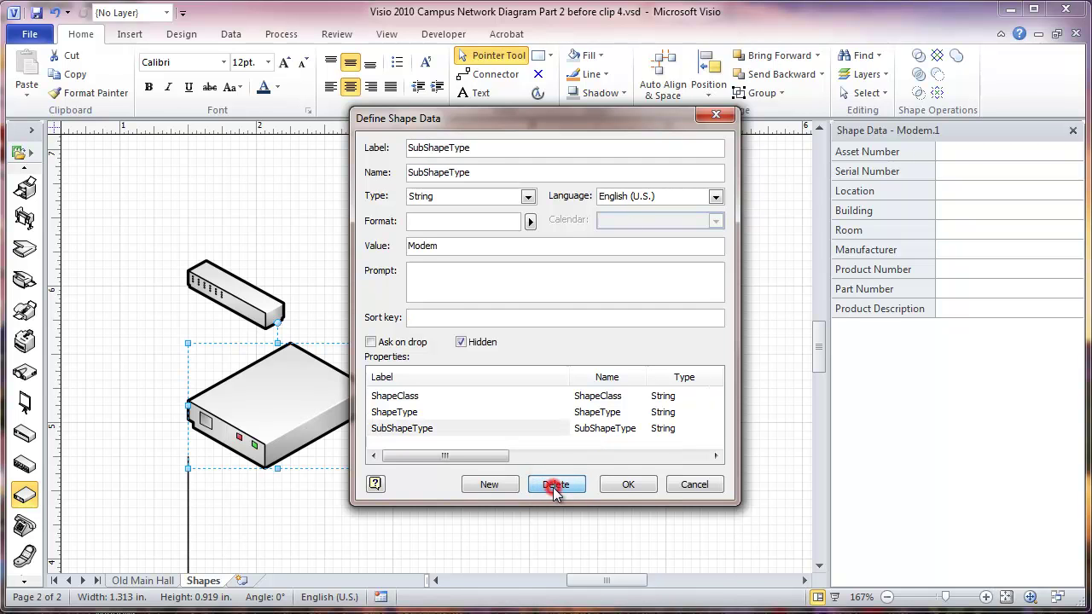
click(628, 484)
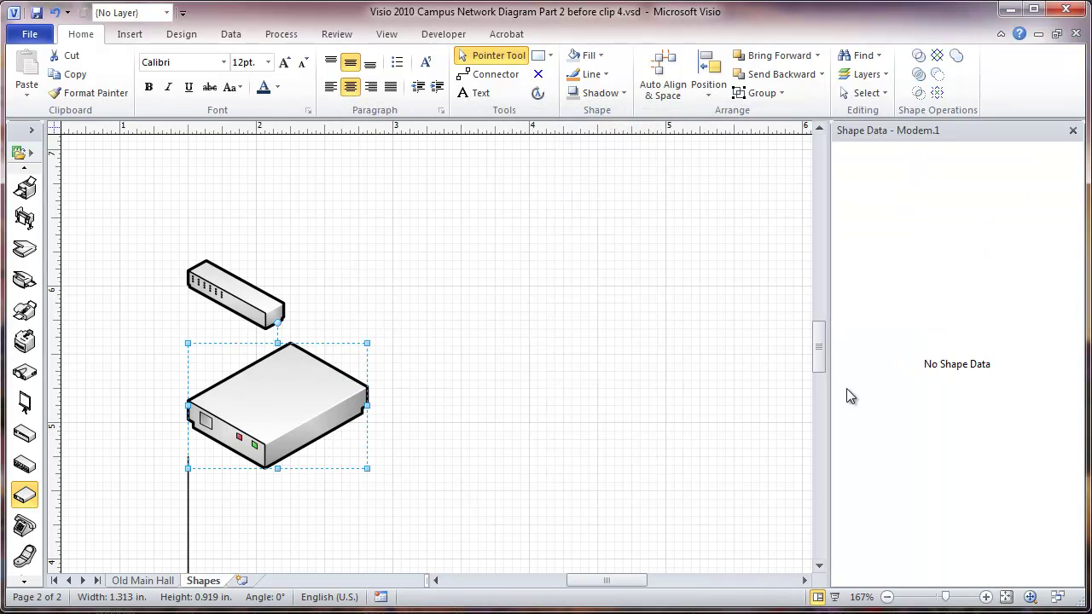
Select all three shapes, open Define Shape Data and add a Location field
drag(819, 343, 822, 353)
drag(141, 157, 427, 543)
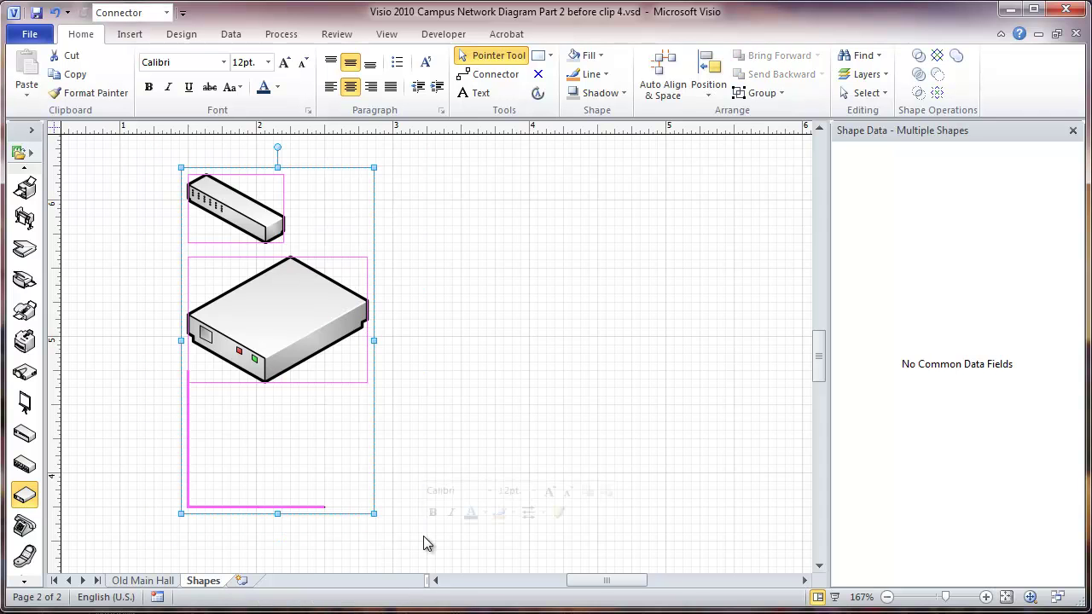
right_click(343, 339)
mouse_move(441, 562)
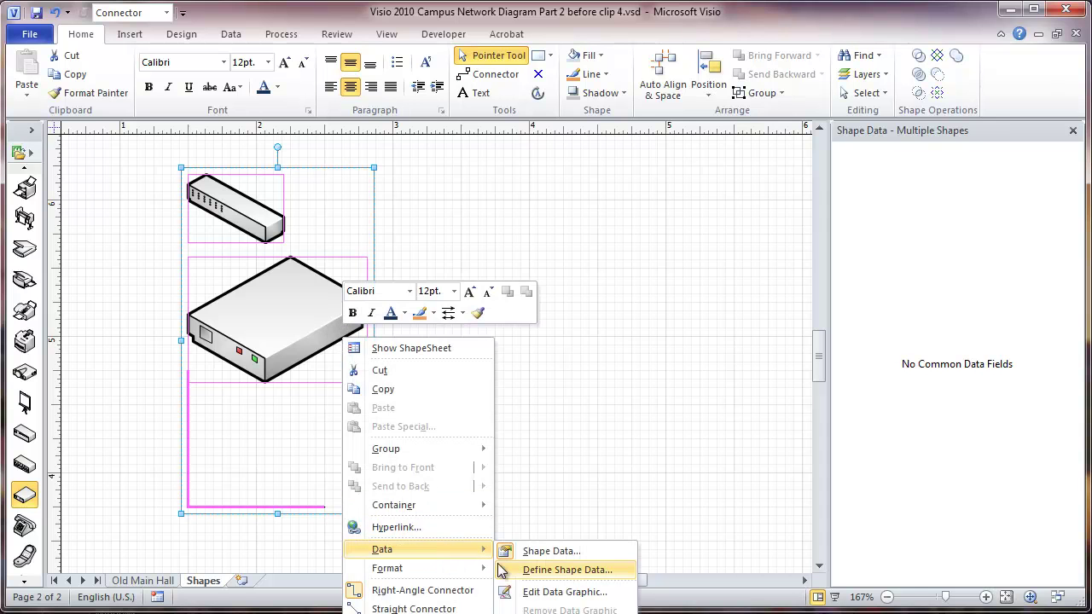
click(515, 570)
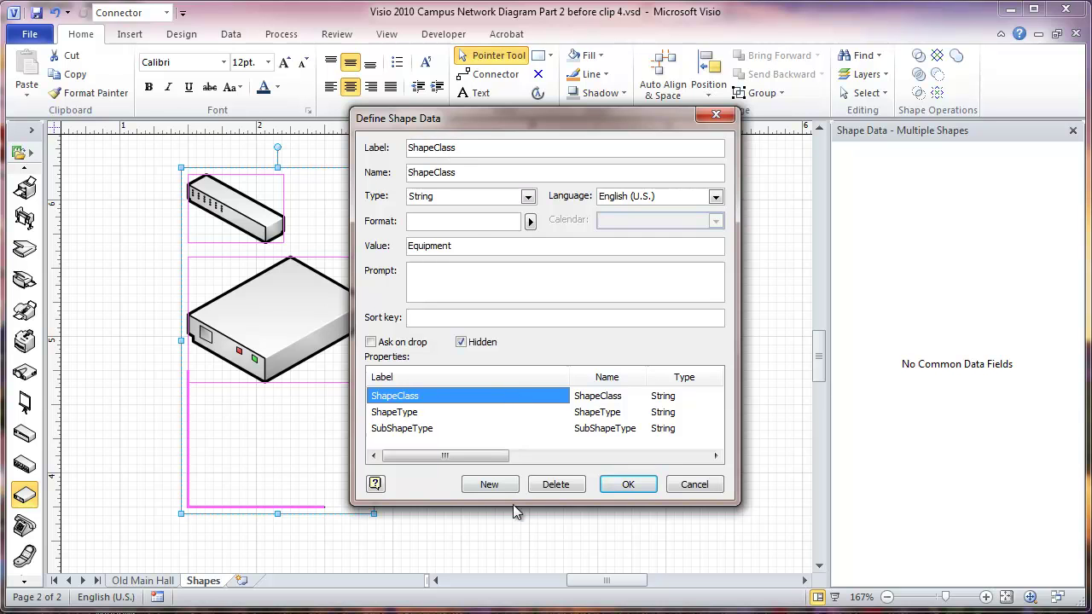
click(489, 485)
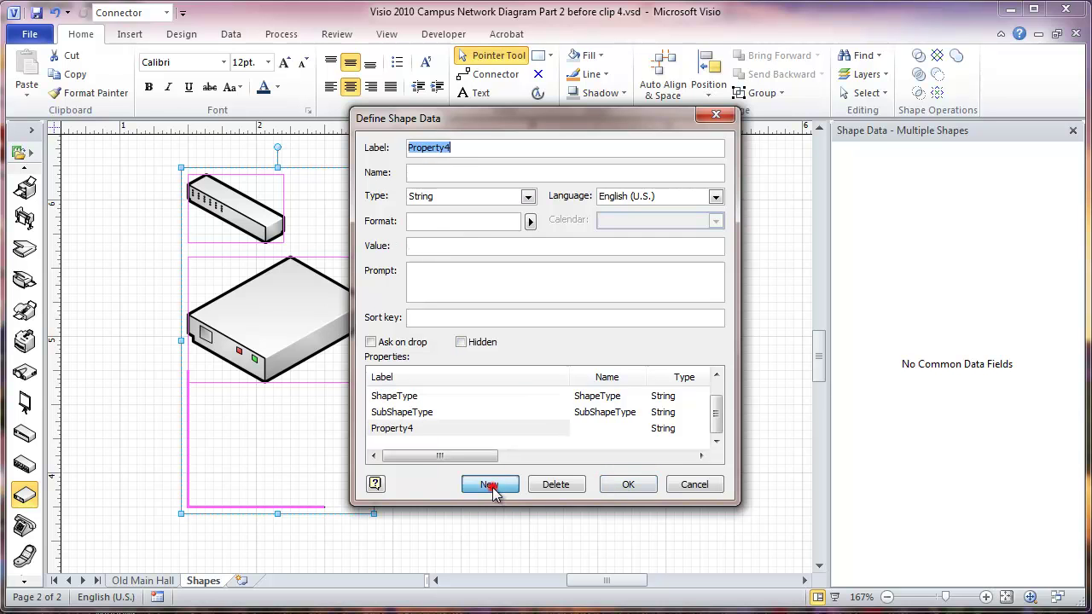
text(Location)
click(431, 169)
text(Location)
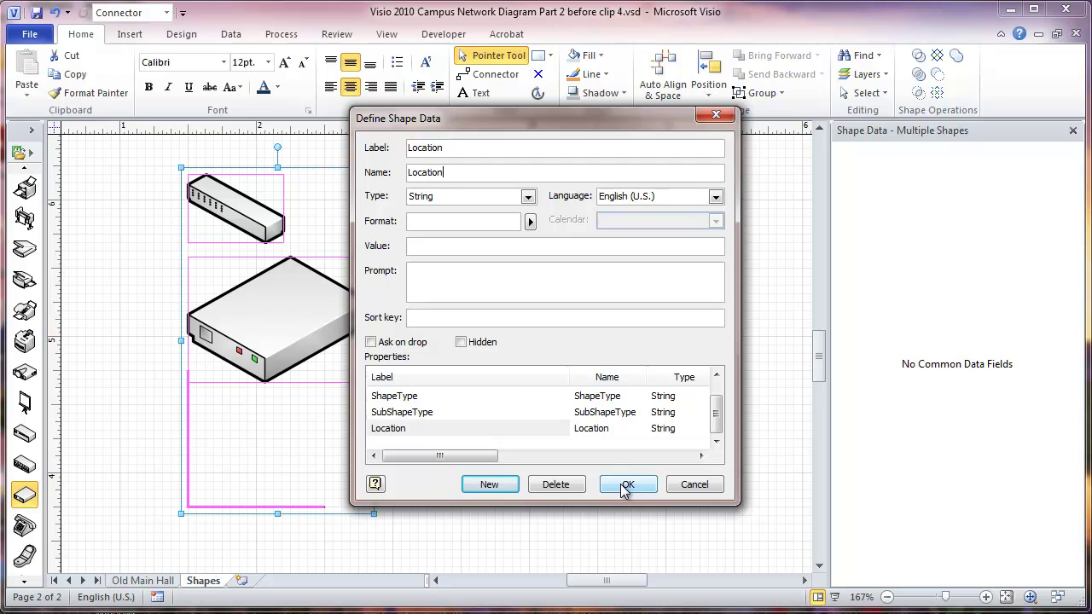
Add a Product Number field with the name ProductNumber
click(495, 483)
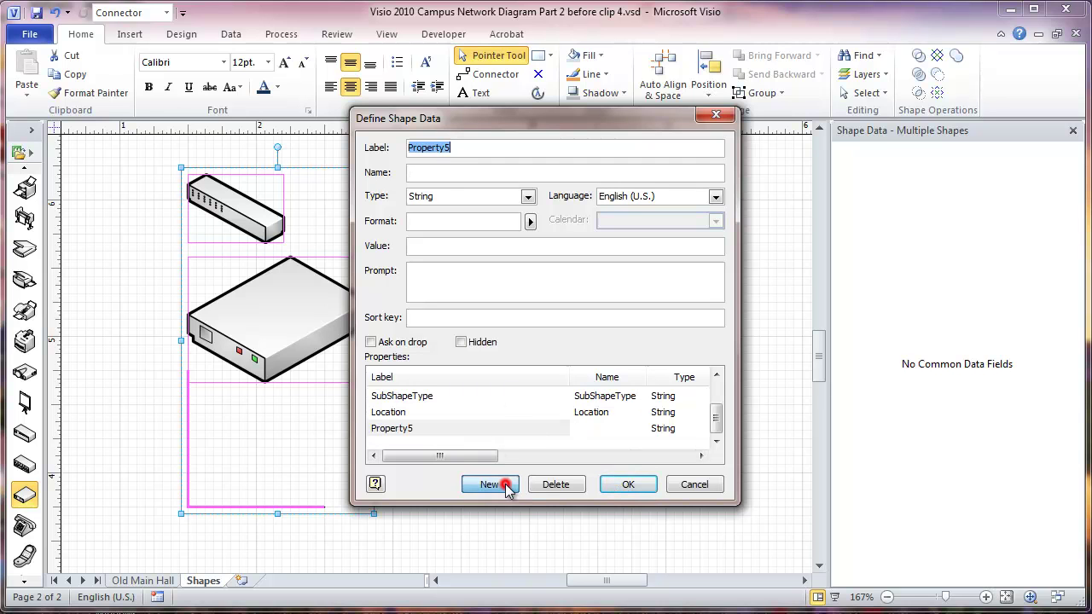
double_click(451, 149)
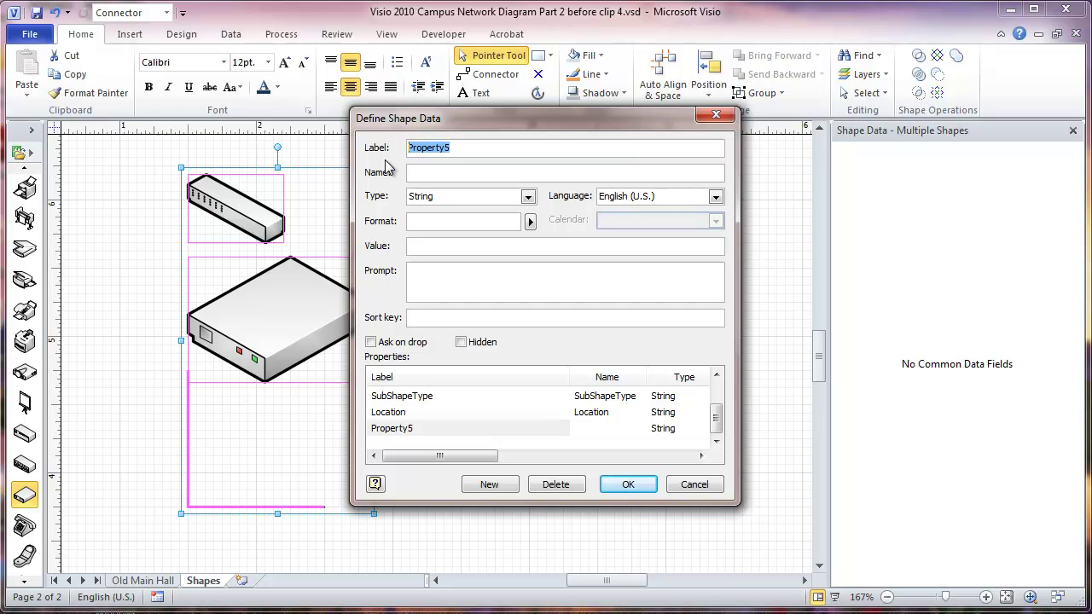
text(Product Numb)
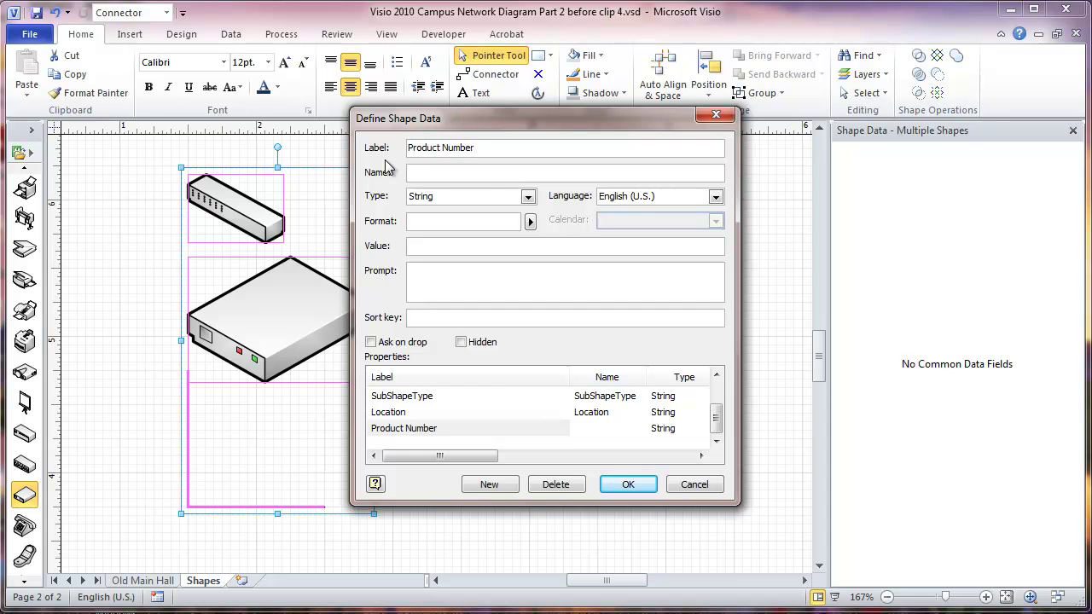
click(447, 171)
text(ProductNumber)
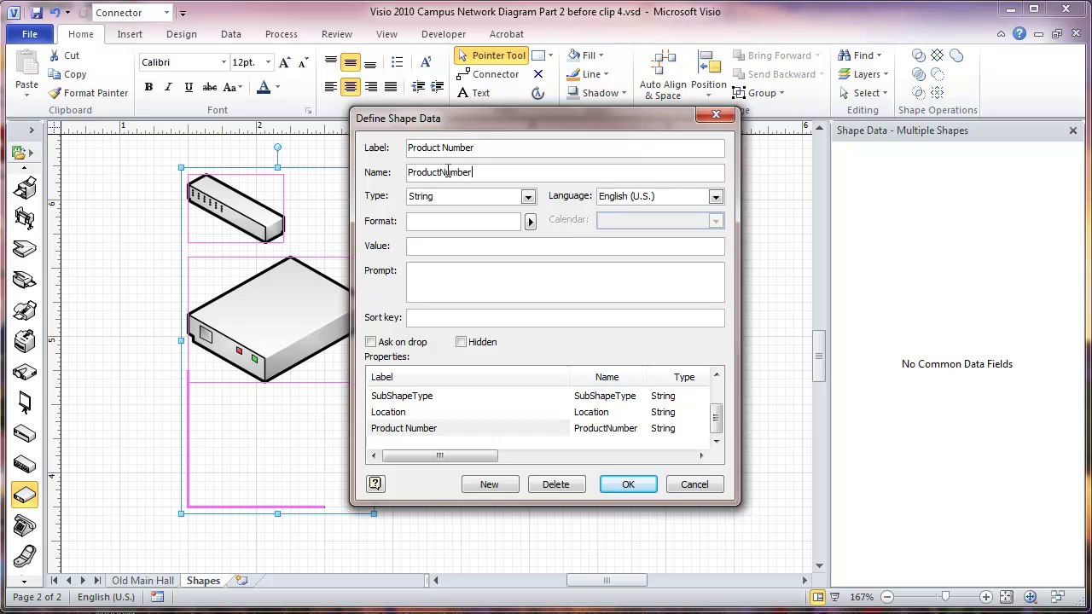
Add a Product Description field with the name ProductDescription
click(489, 483)
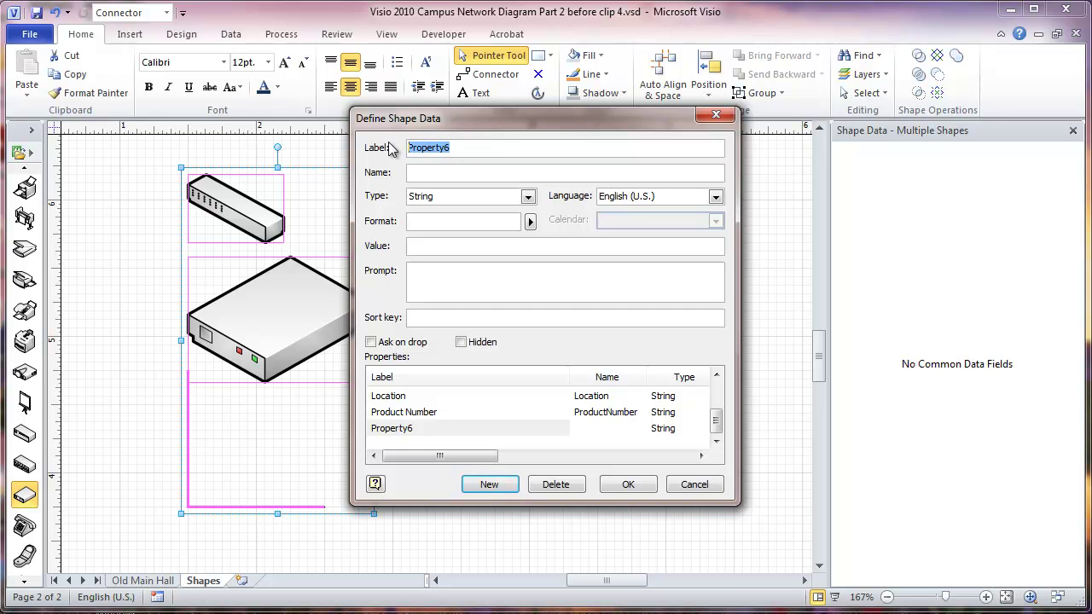
text(Product Description)
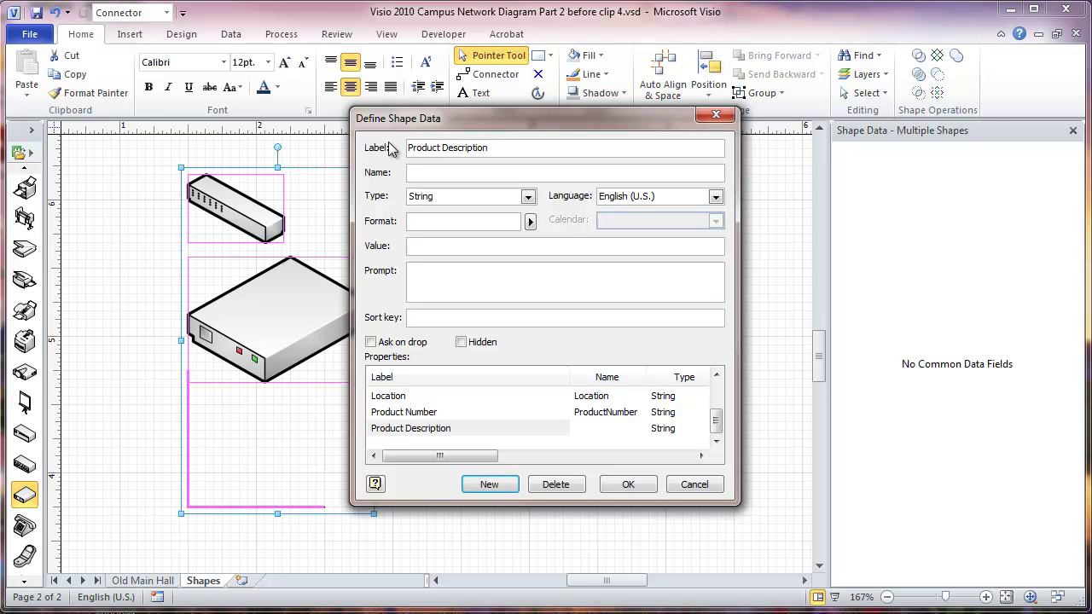
click(417, 172)
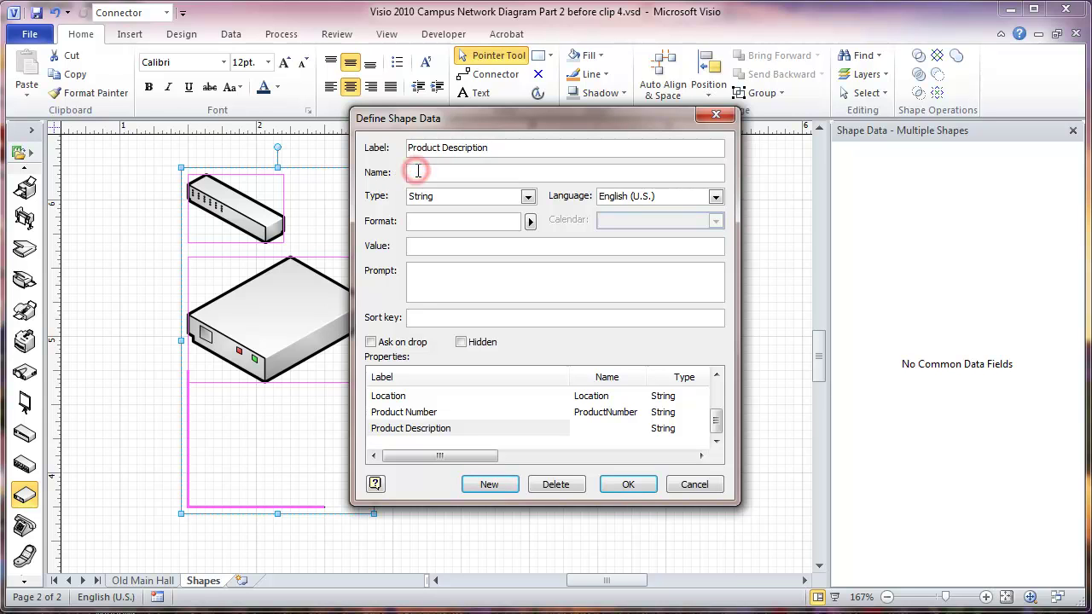
text(ProductDesc)
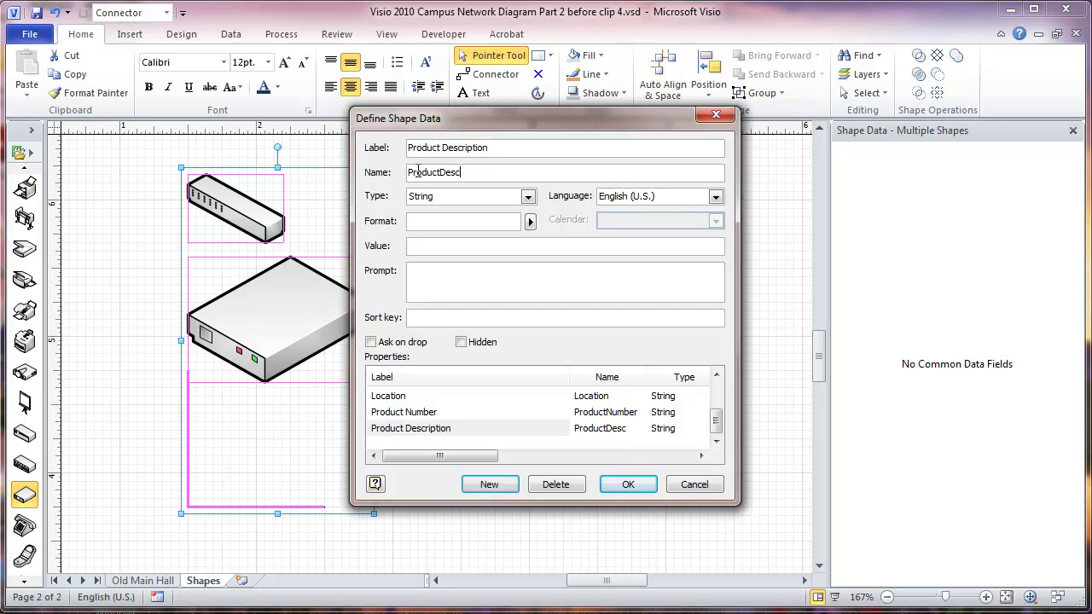
text(ription)
click(613, 489)
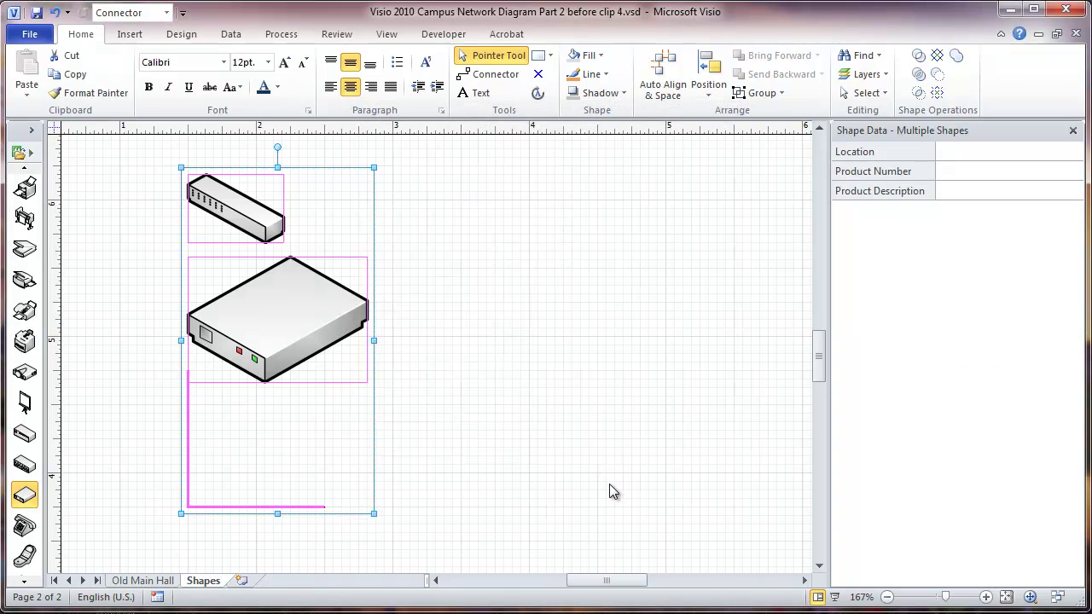
click(411, 273)
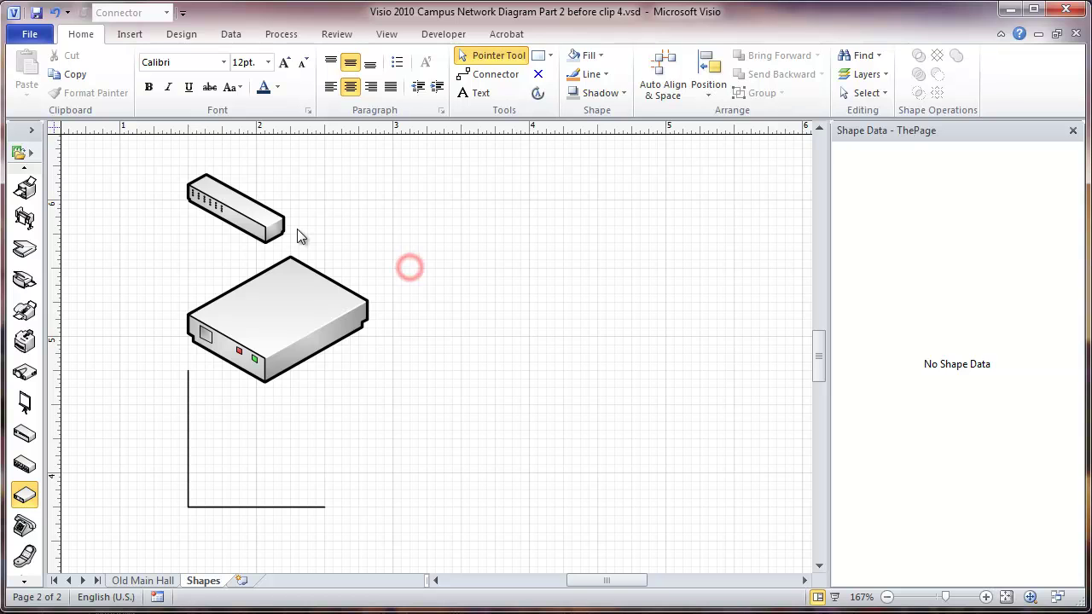
click(275, 220)
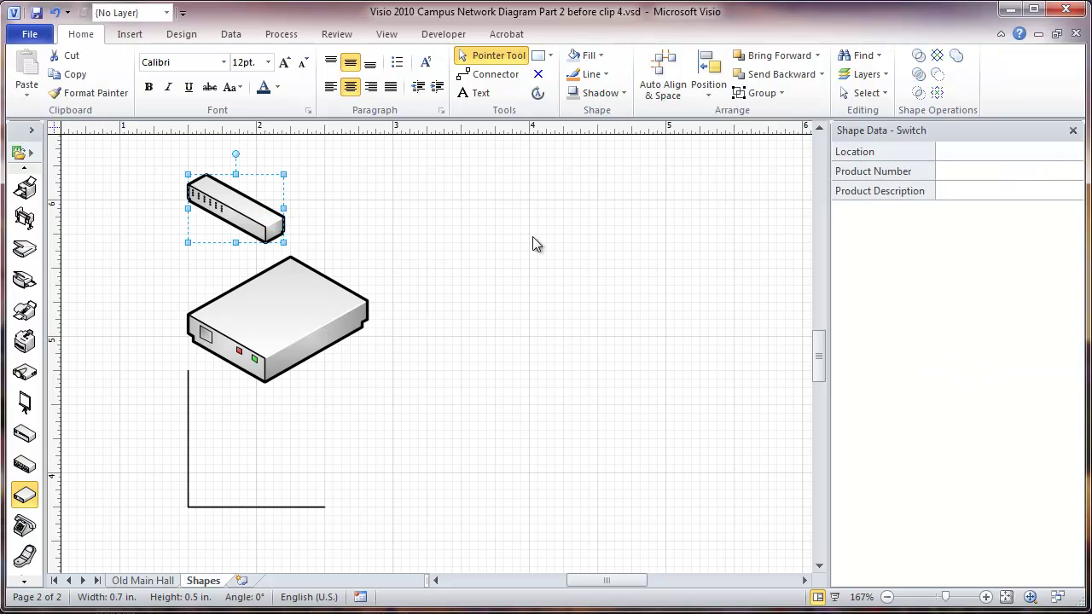
click(334, 291)
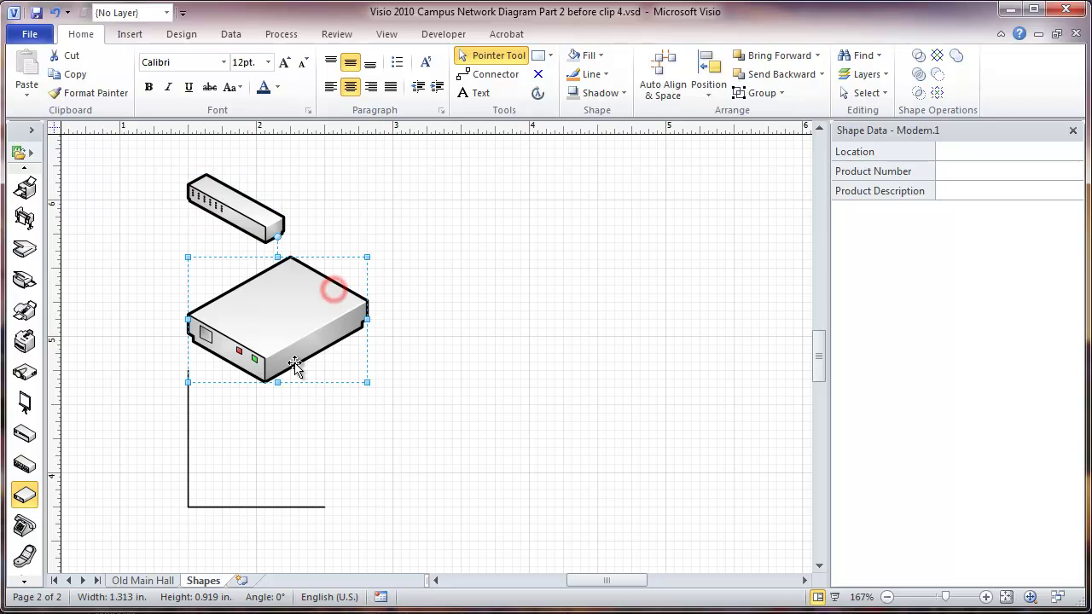
click(189, 431)
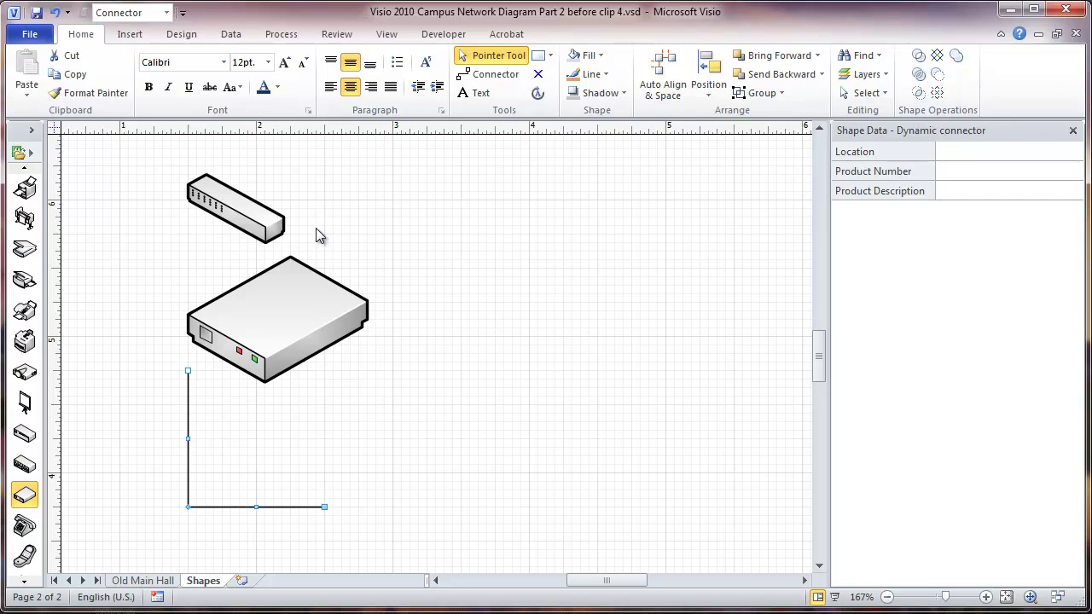
click(242, 199)
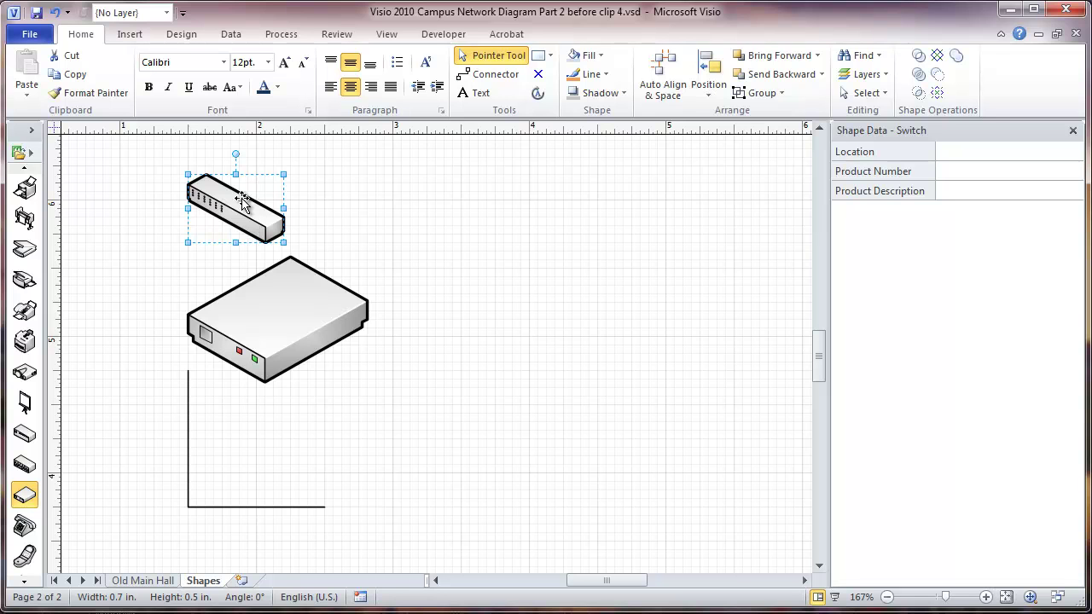
Show the switch's ShapeSheet, scroll to Shape Data and select the Prop.Location Value cell
right_click(242, 200)
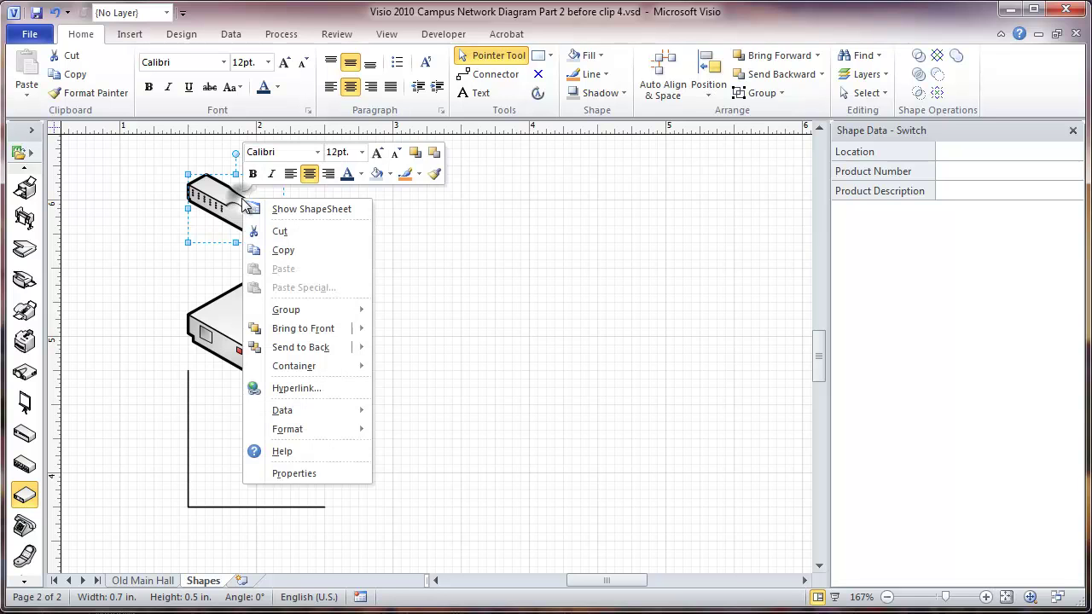
click(300, 209)
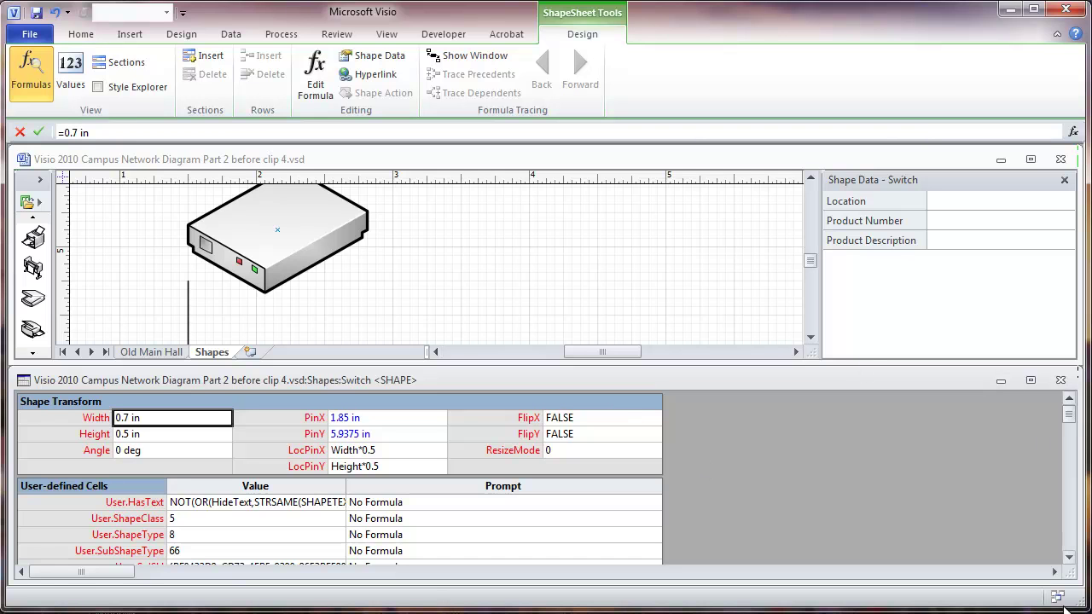
click(1069, 558)
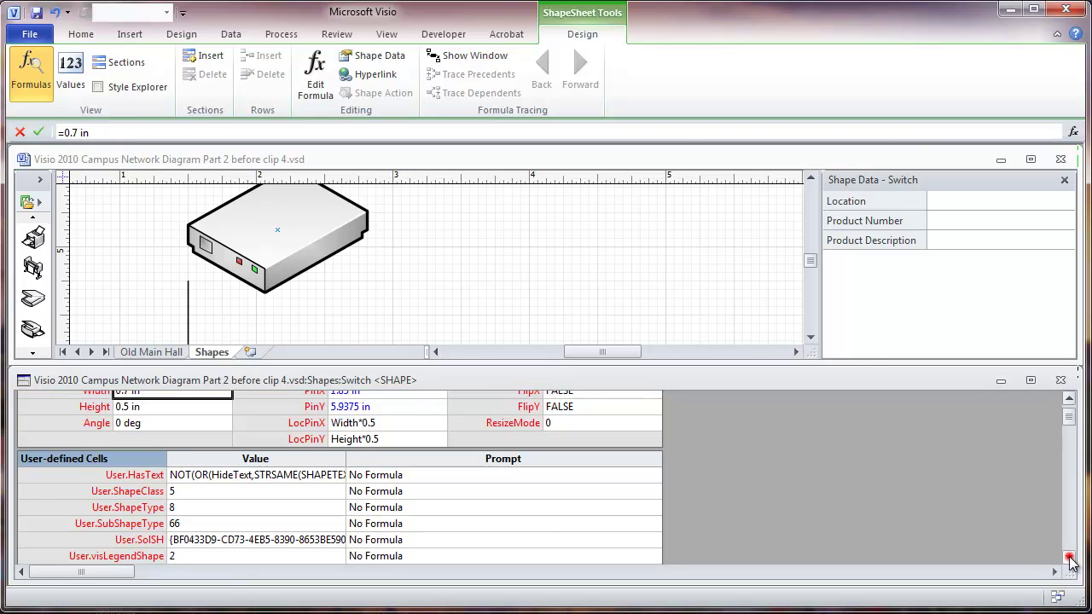
click(1069, 558)
click(1069, 557)
click(1068, 558)
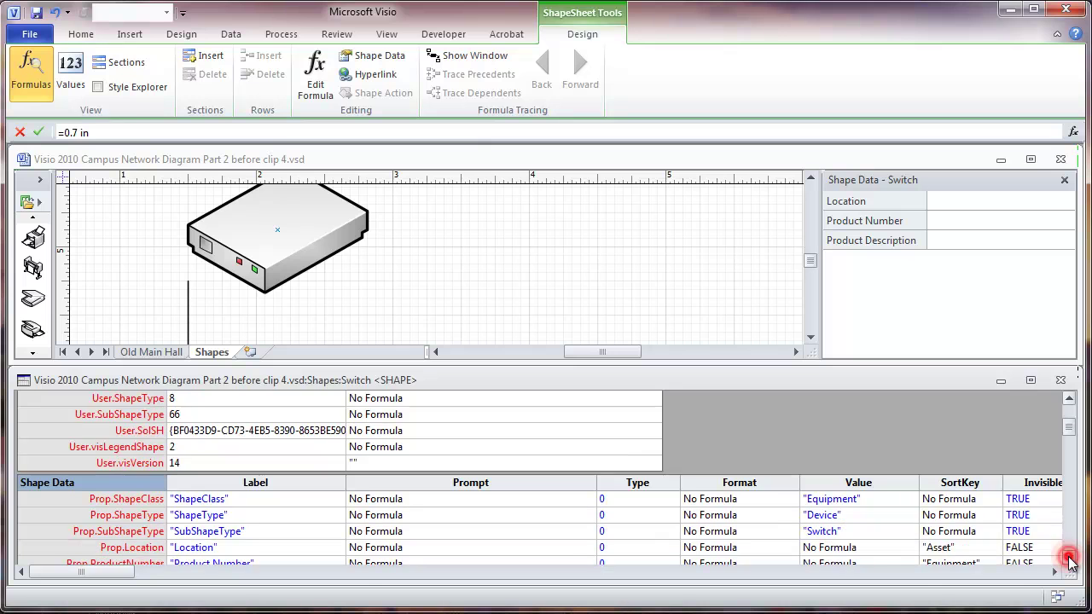
click(1069, 558)
click(1069, 558)
click(1068, 558)
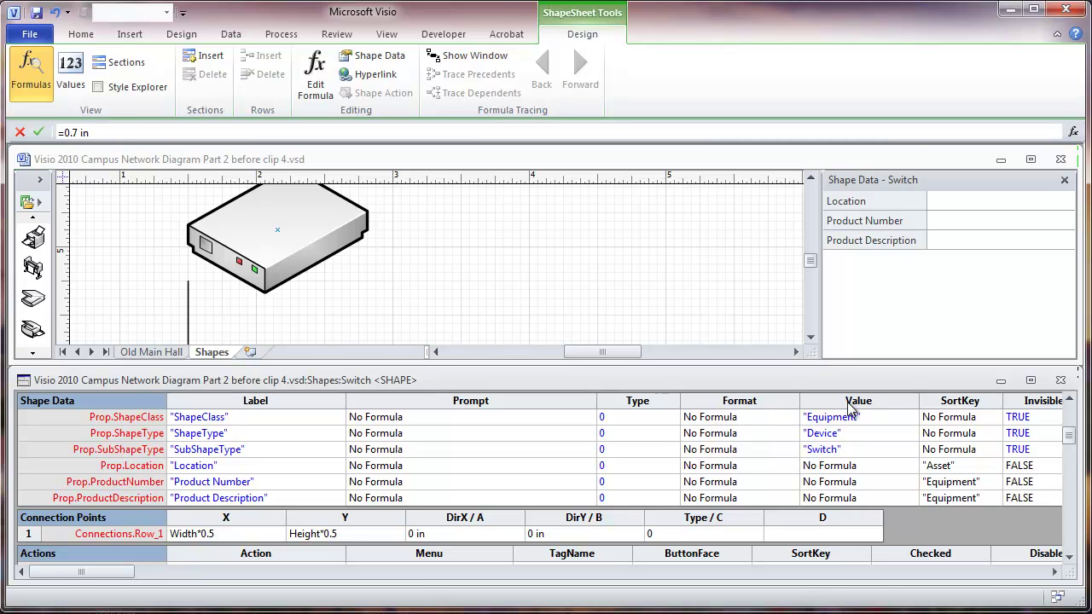
click(836, 465)
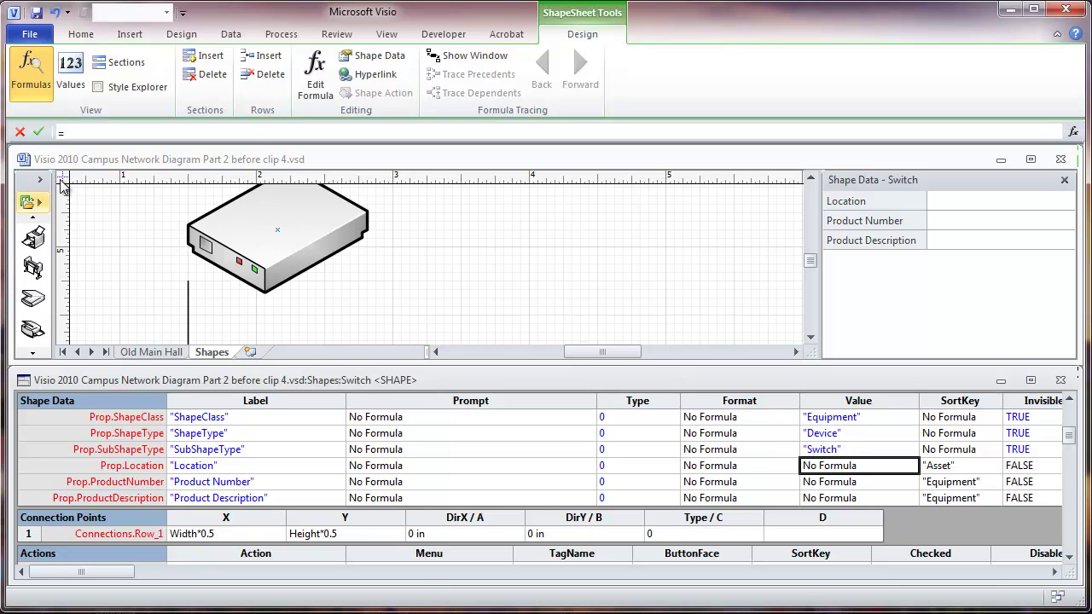
Enter =CONTAINERSHEETREF(1)!Prop.Location as the switch's Location formula, using autocomplete for CONTAINERSHEETREF
click(91, 131)
text(C)
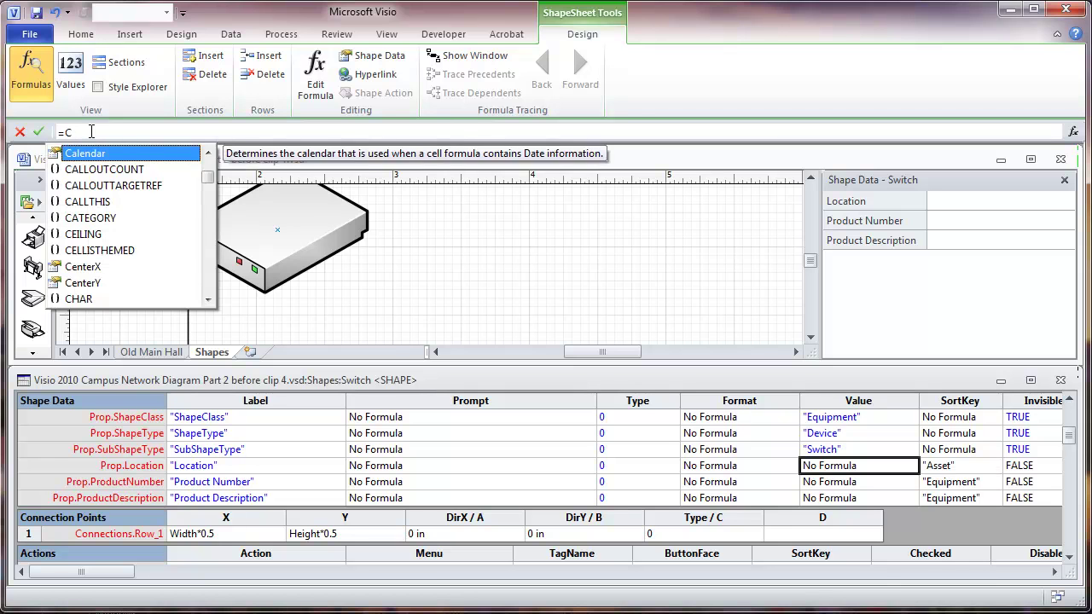
text(on)
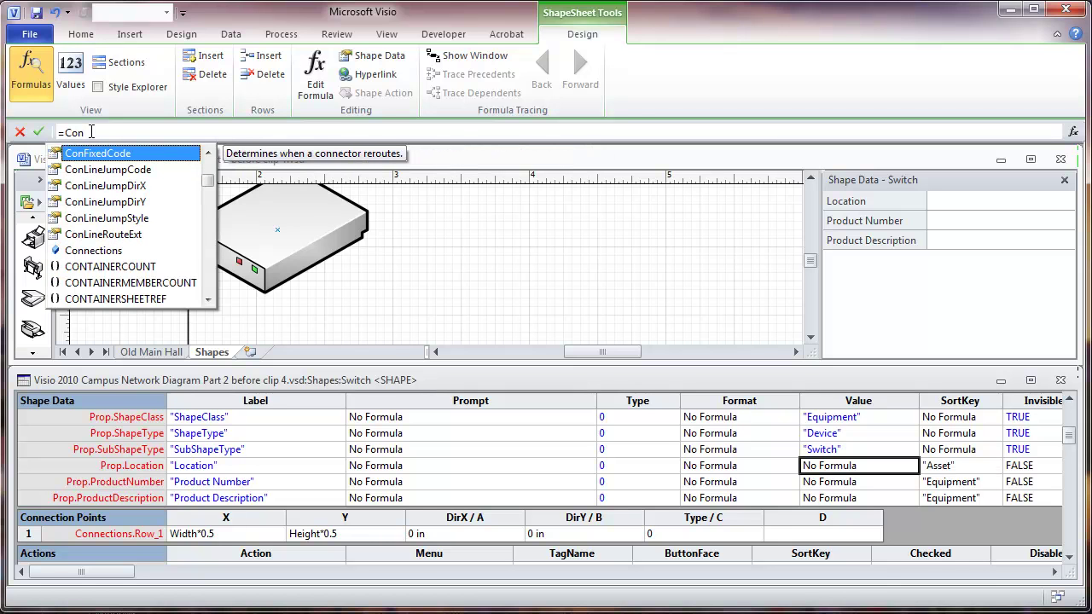
text(t)
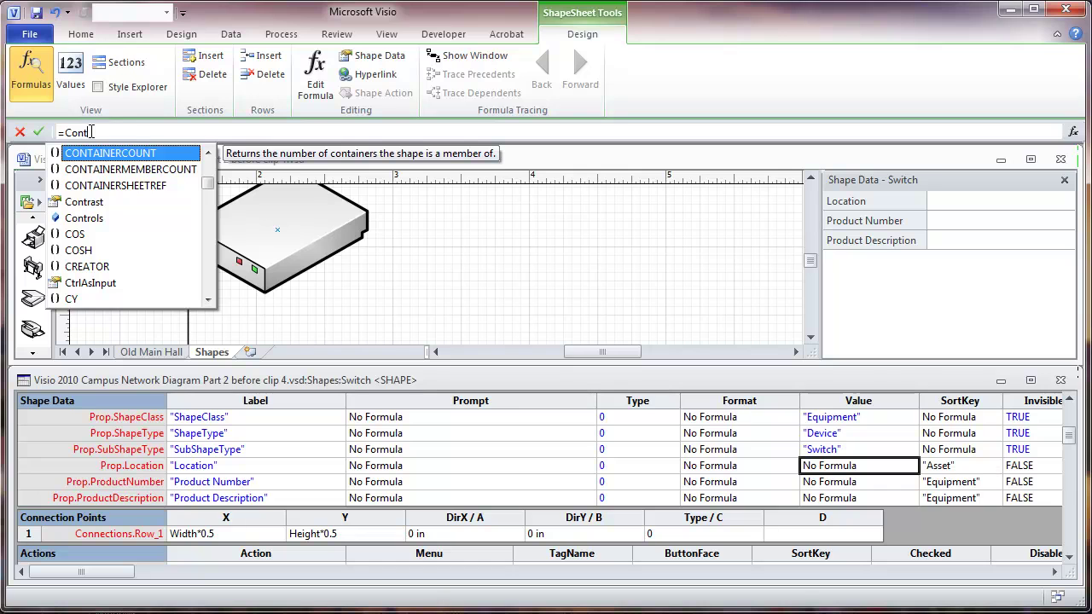
double_click(102, 186)
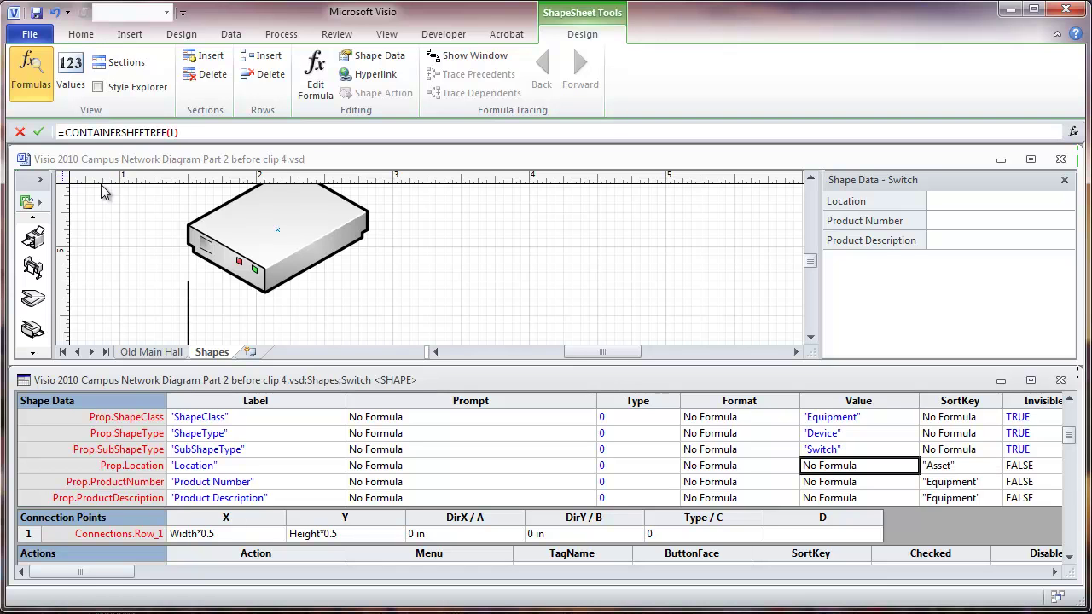
text(!)
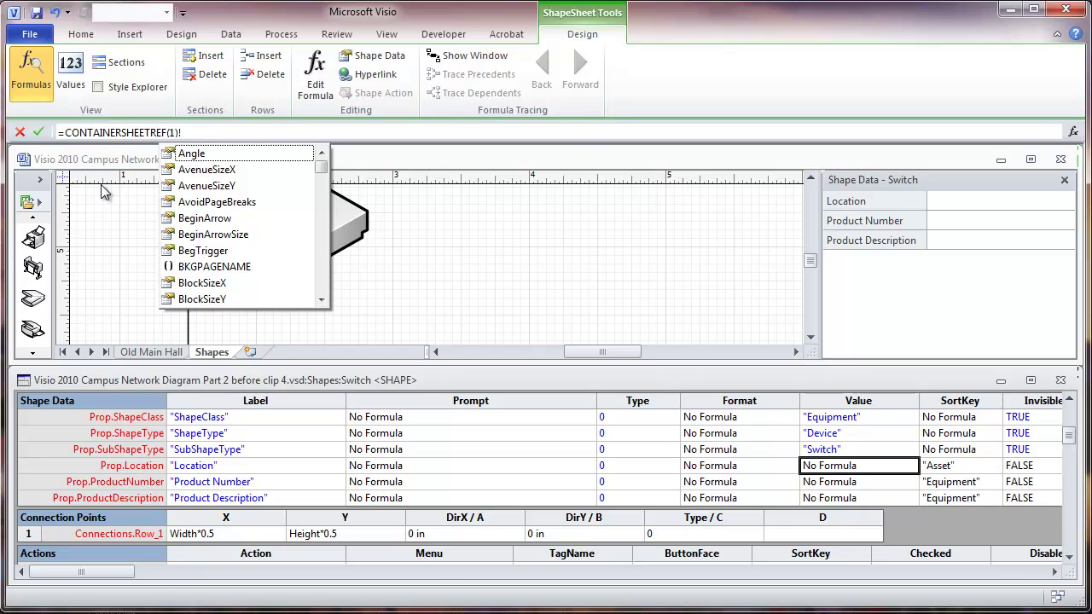
text(Pr)
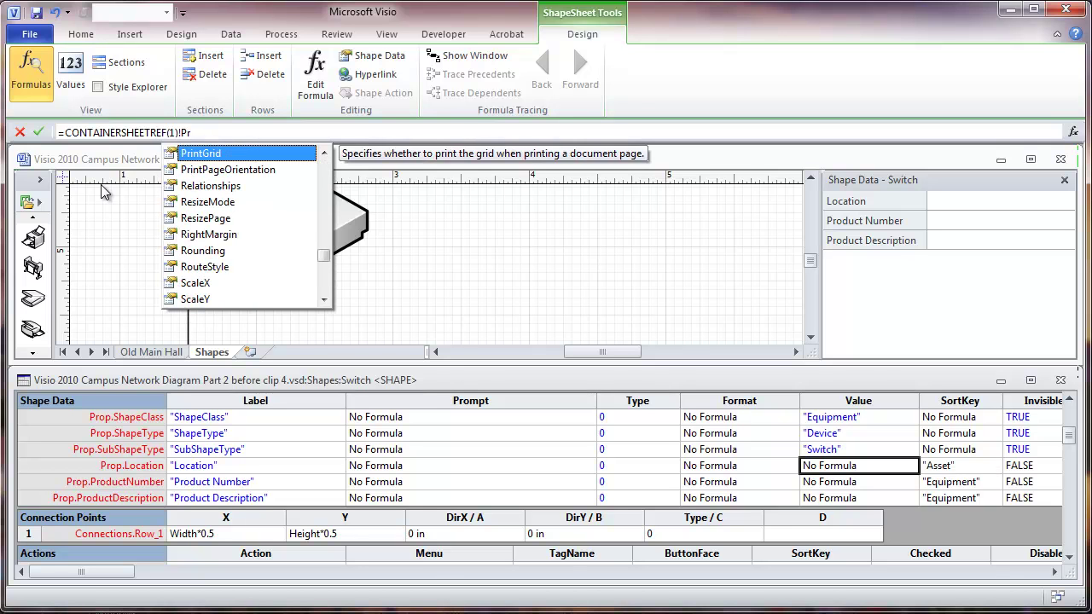
text(o)
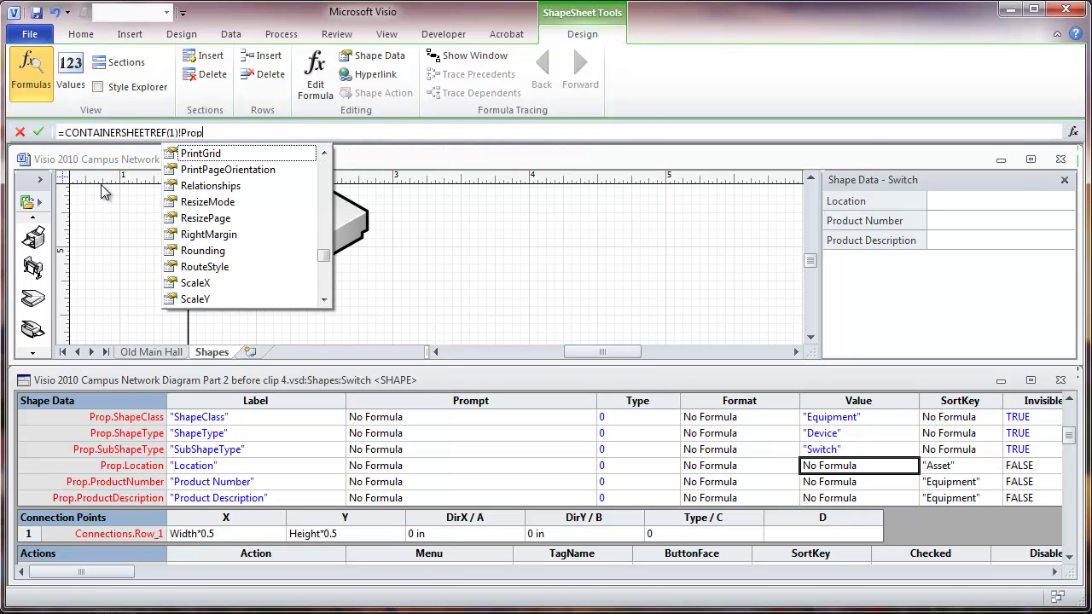
text(p.)
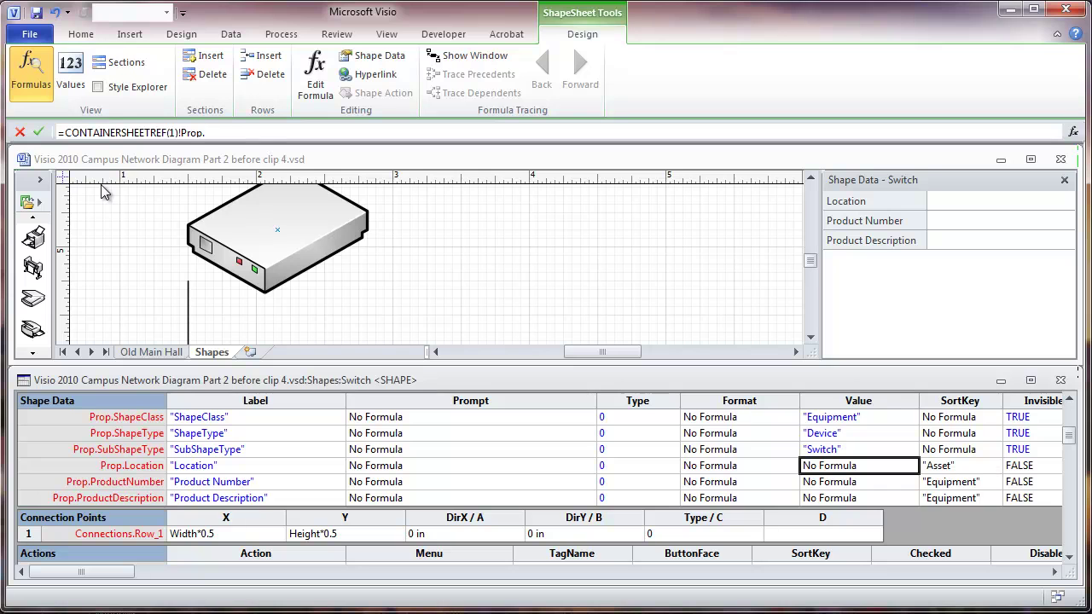
text(Location)
Accept the switch's Location formula, copy its text, and close the switch's ShapeSheet
click(39, 133)
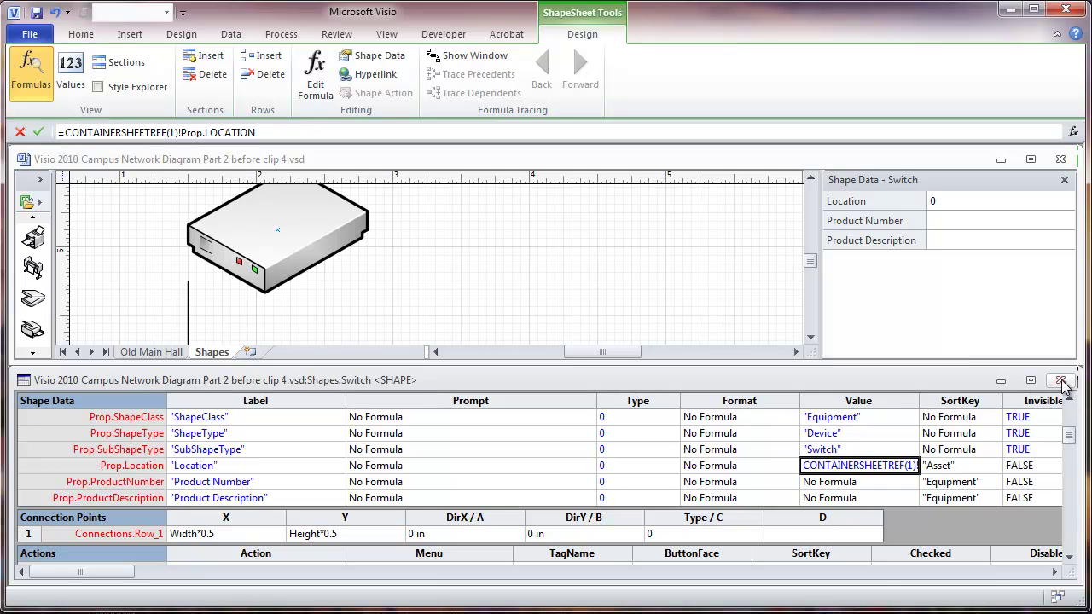
click(255, 132)
drag(255, 132, 65, 149)
key(ctrl+c)
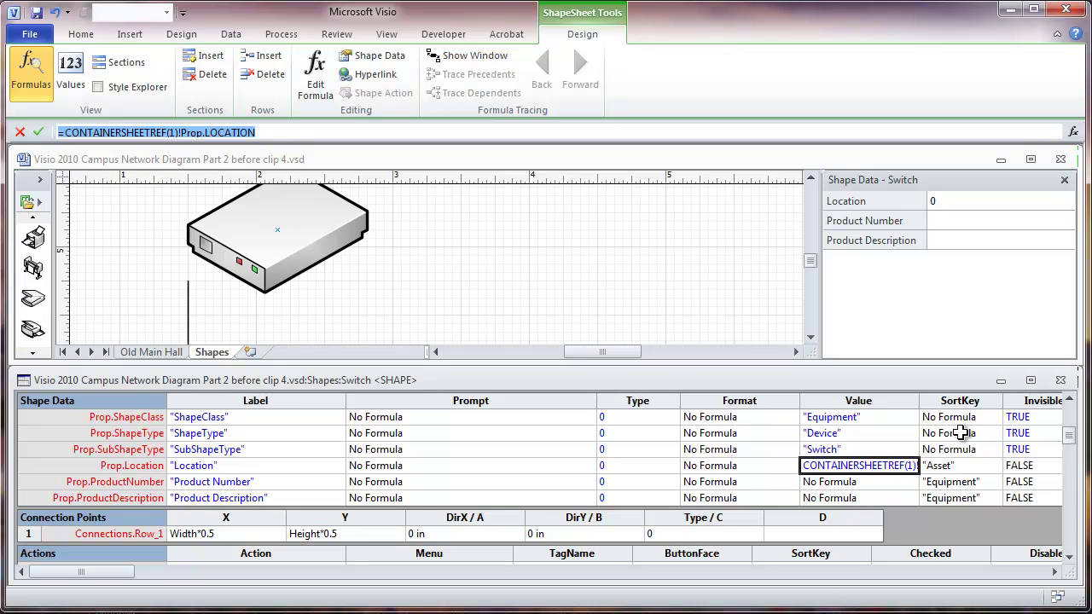
click(1061, 380)
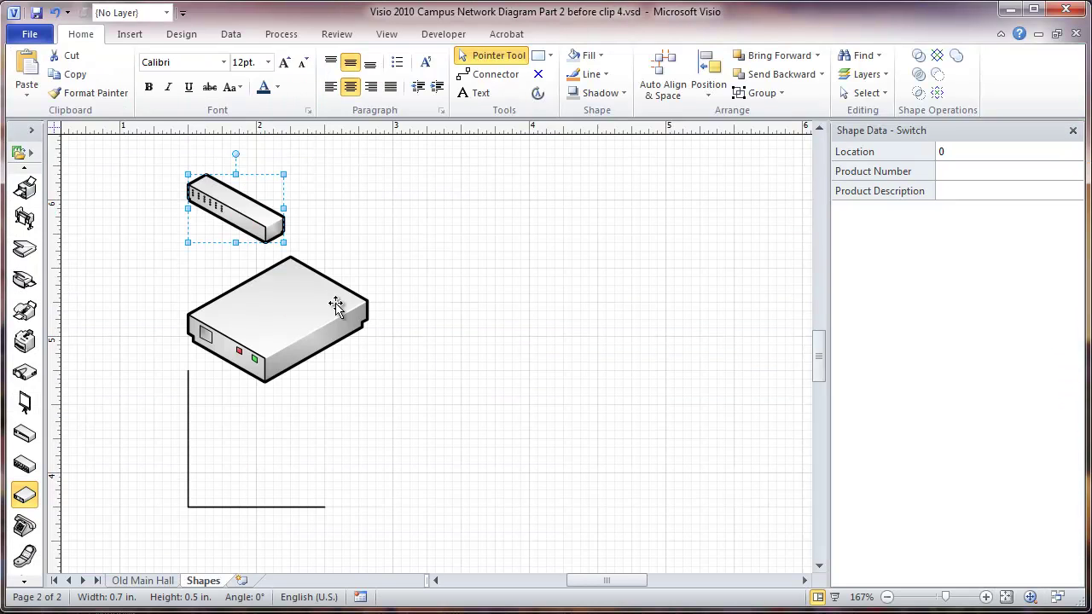
Open the modem's ShapeSheet and select its Prop.Location Value cell
click(332, 287)
right_click(333, 287)
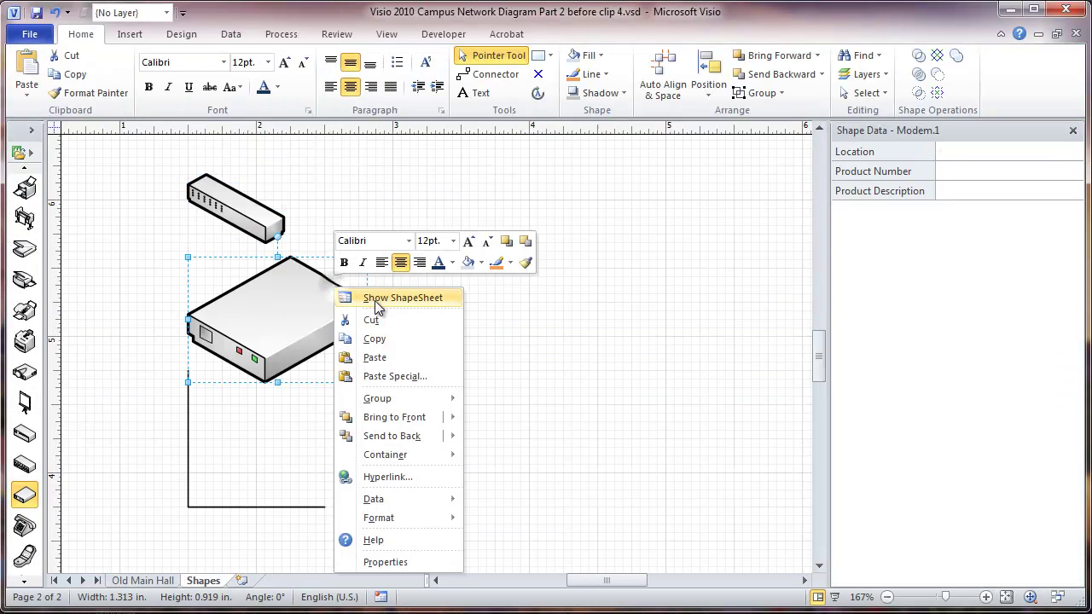
click(378, 305)
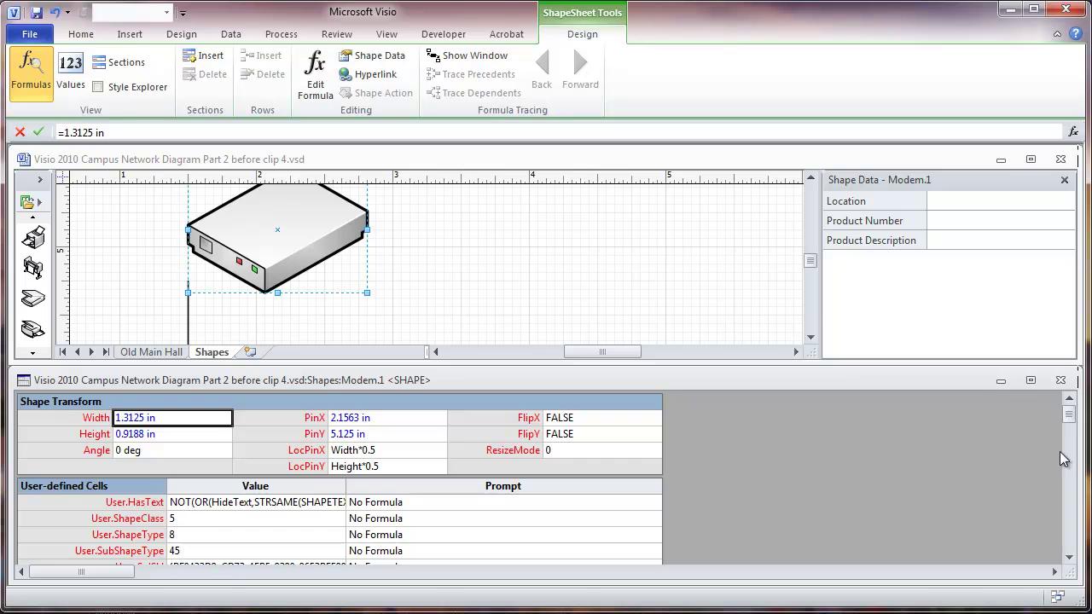
click(1071, 560)
click(1070, 560)
click(1071, 560)
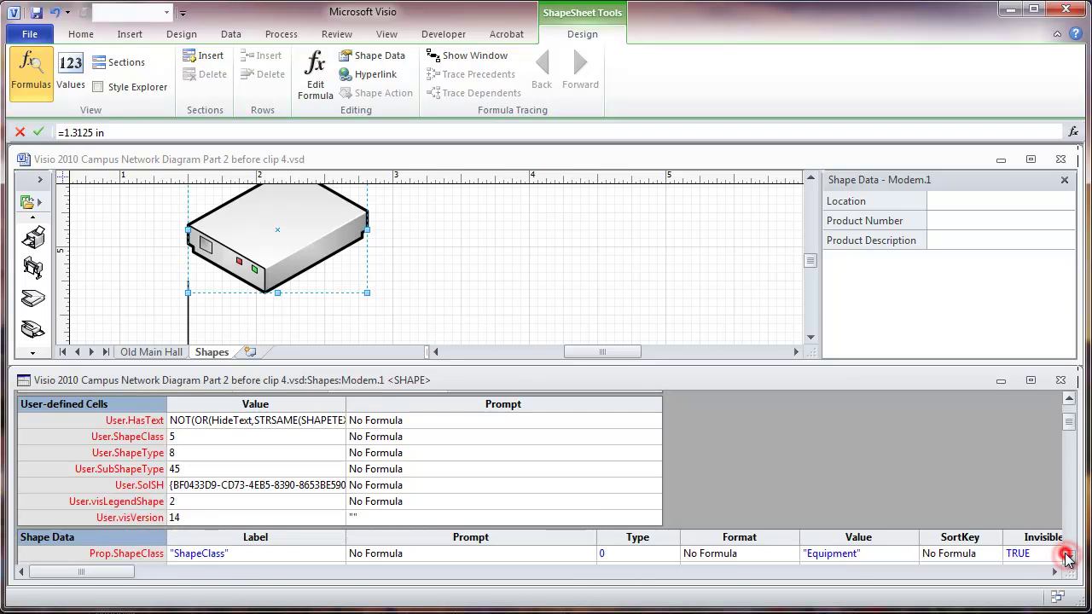
click(1070, 562)
click(1070, 561)
click(1069, 562)
click(1070, 561)
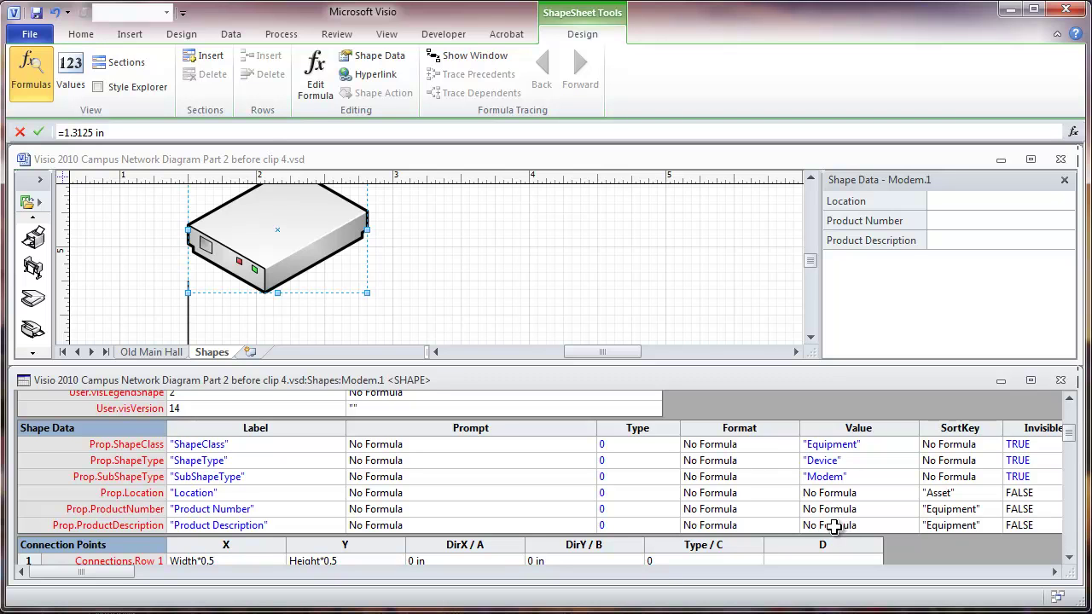
click(827, 492)
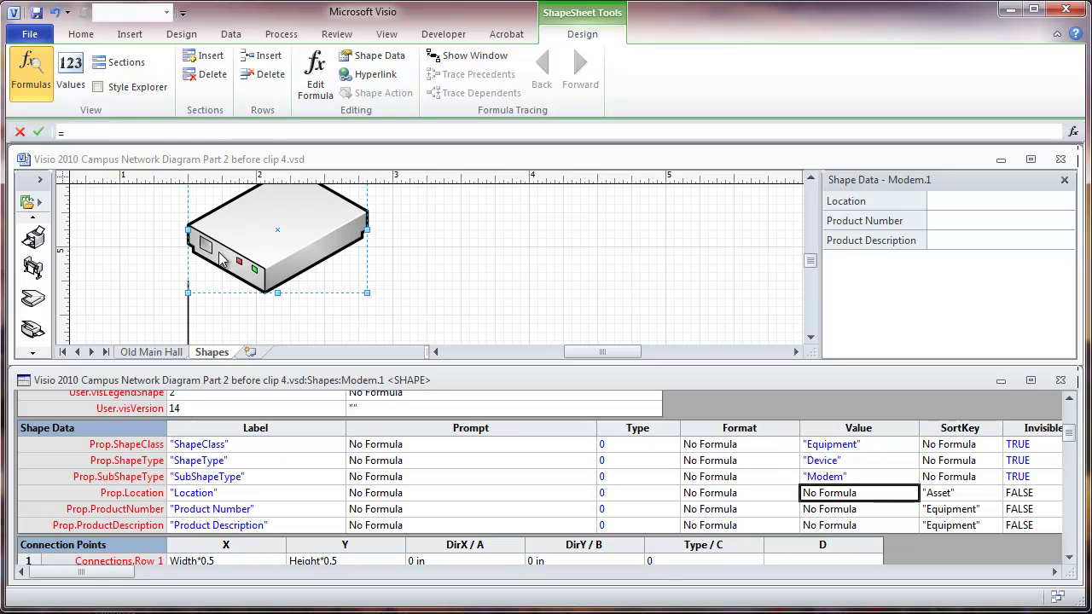
Paste the CONTAINERSHEETREF(1)!Prop.Location formula into the modem's Location, accept it, and close the ShapeSheet
click(77, 130)
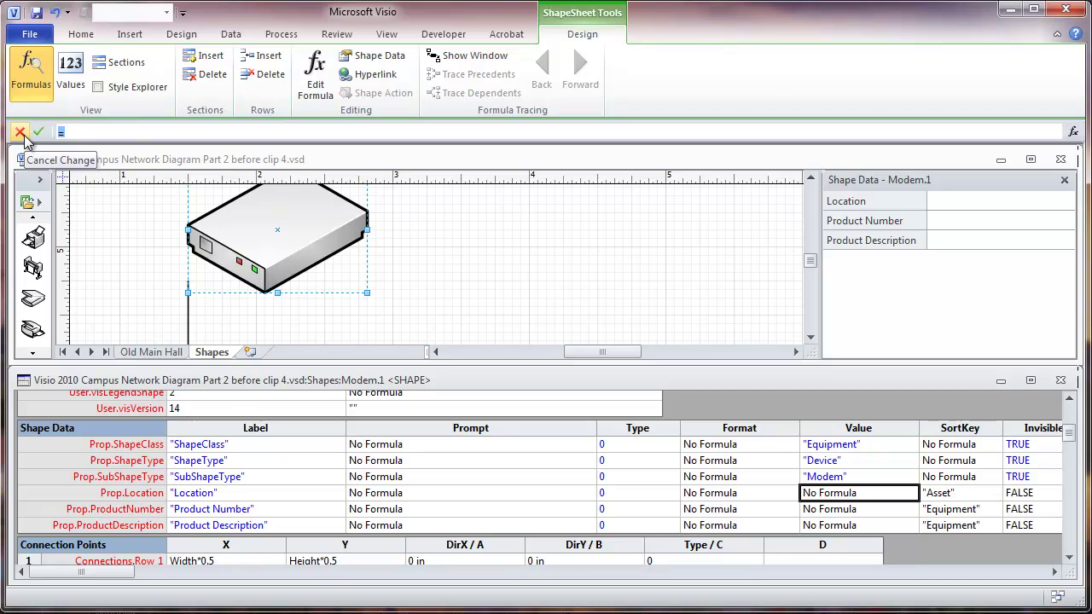
key(ctrl+v)
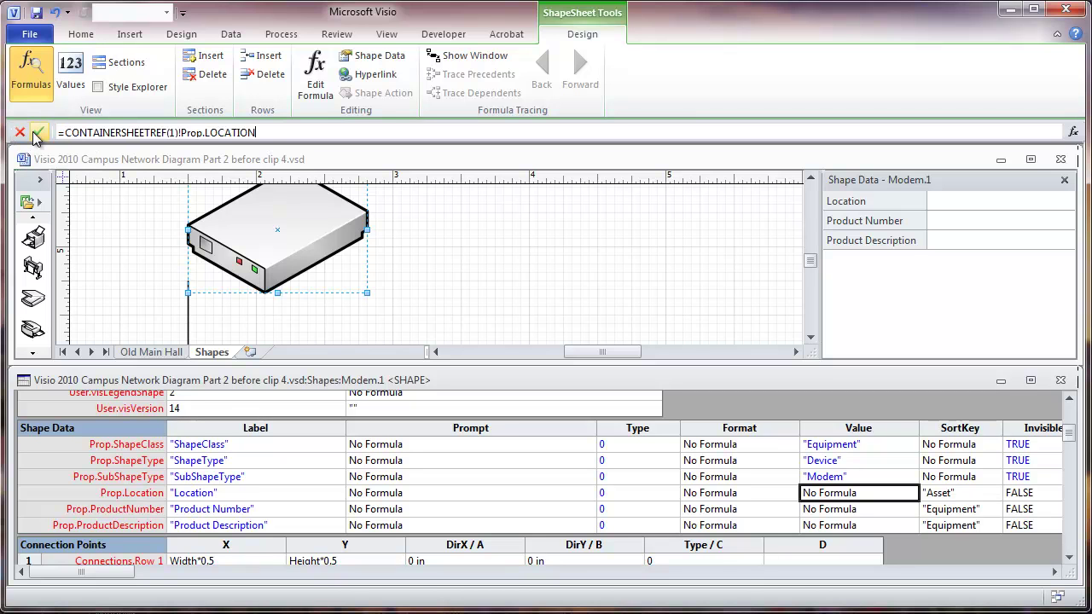
click(39, 134)
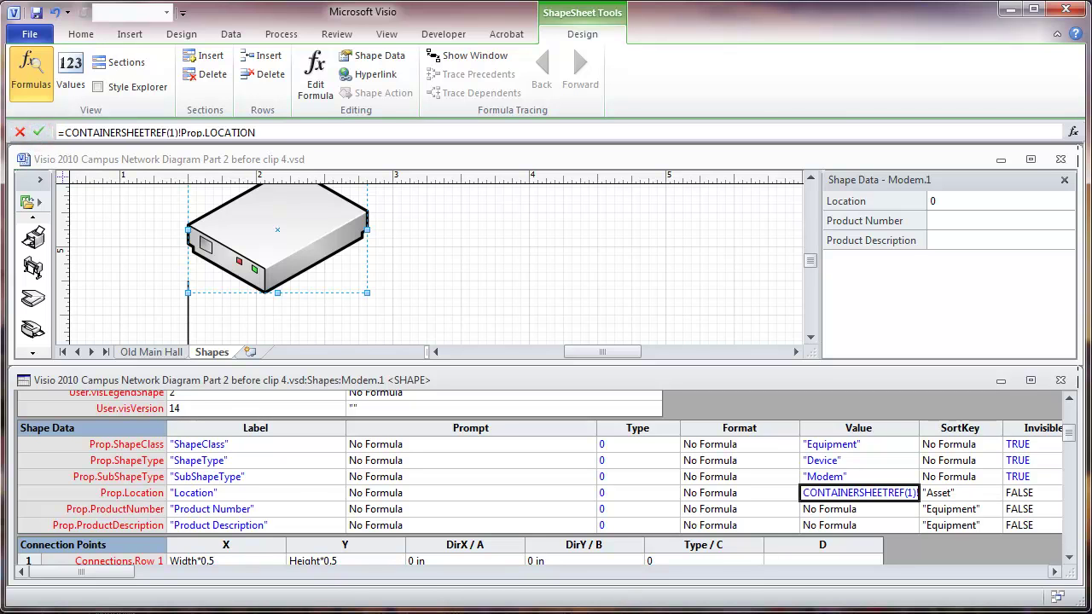
click(1060, 379)
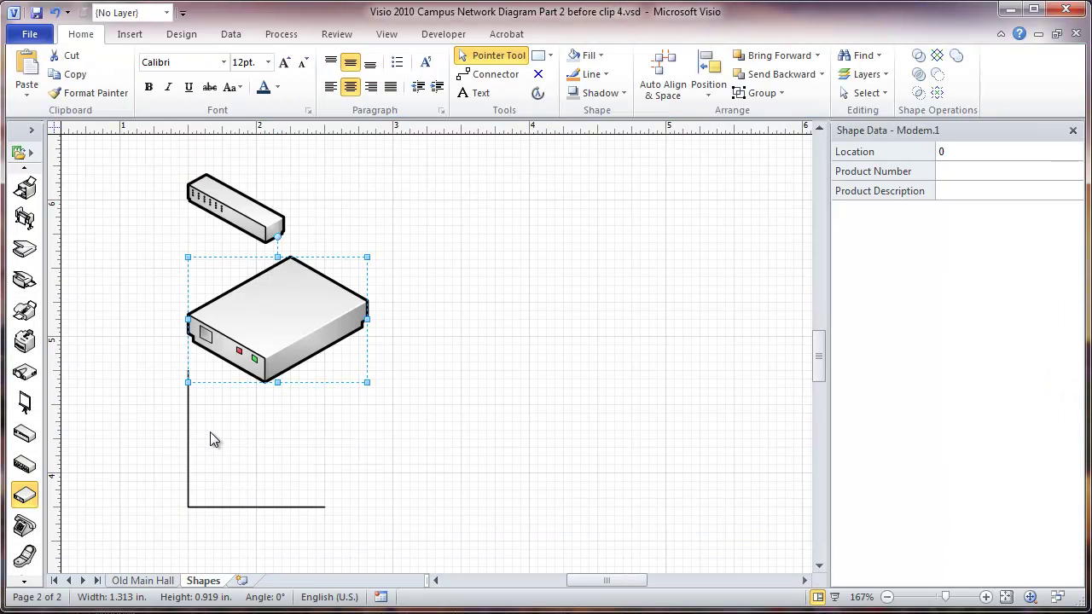
click(188, 434)
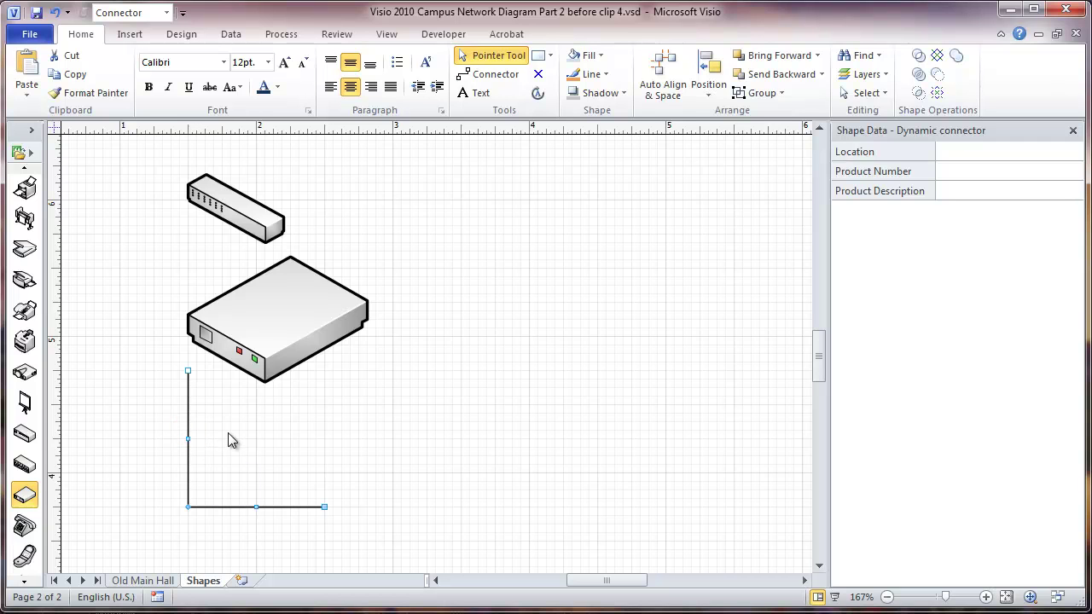
right_click(188, 408)
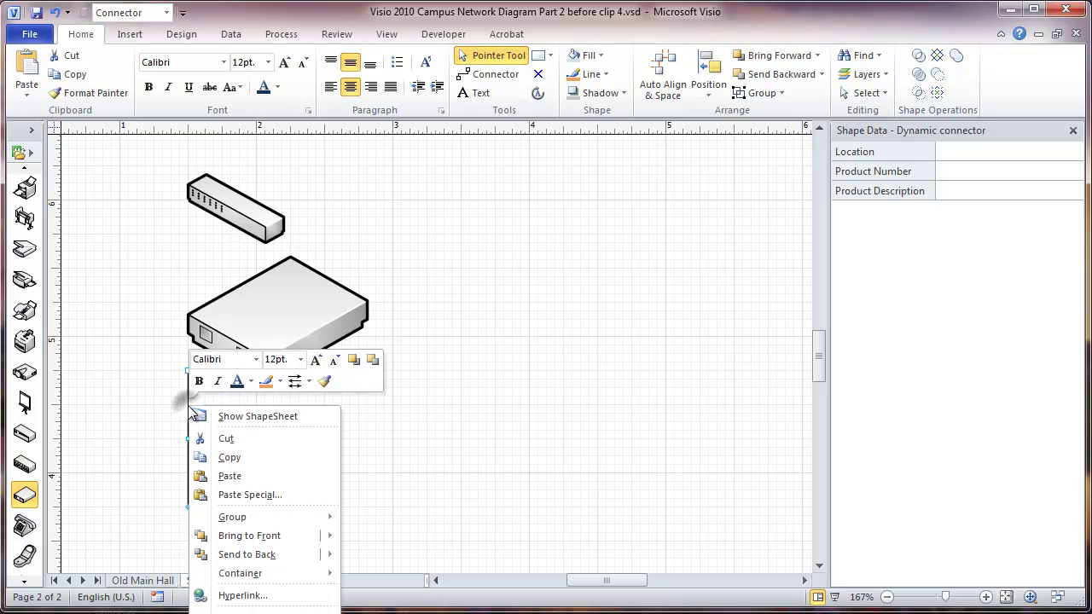
click(246, 417)
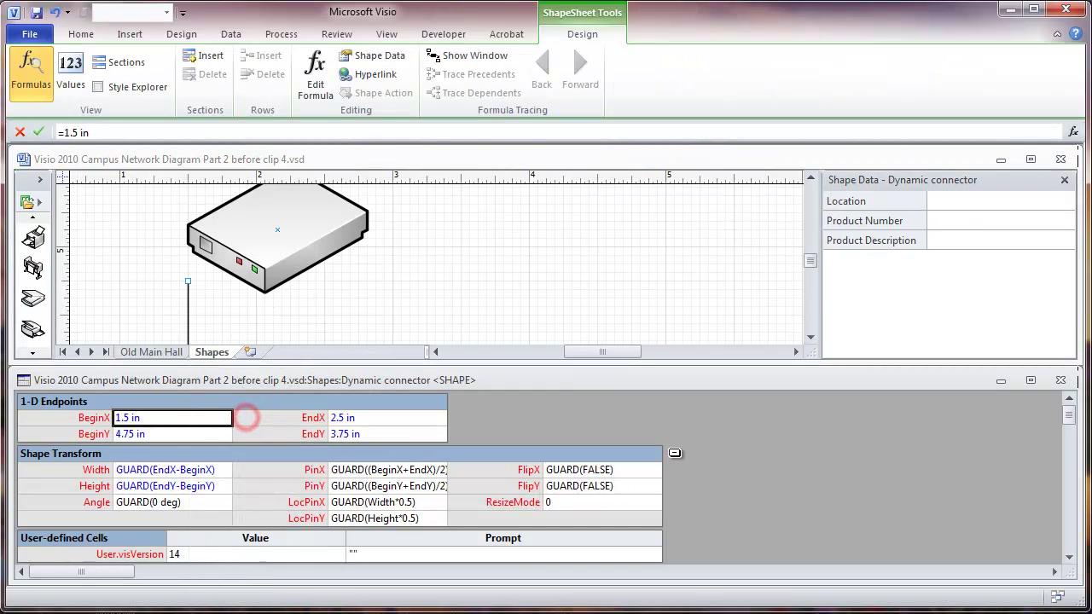
click(1067, 556)
click(1068, 556)
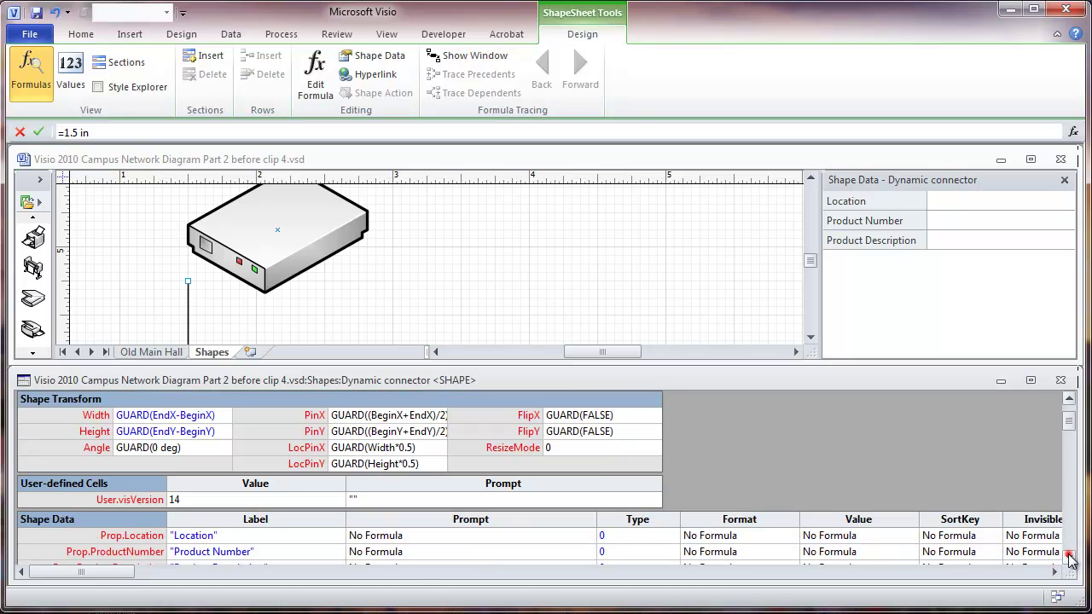
click(1068, 557)
click(1069, 556)
click(1069, 556)
click(1069, 556)
click(1068, 556)
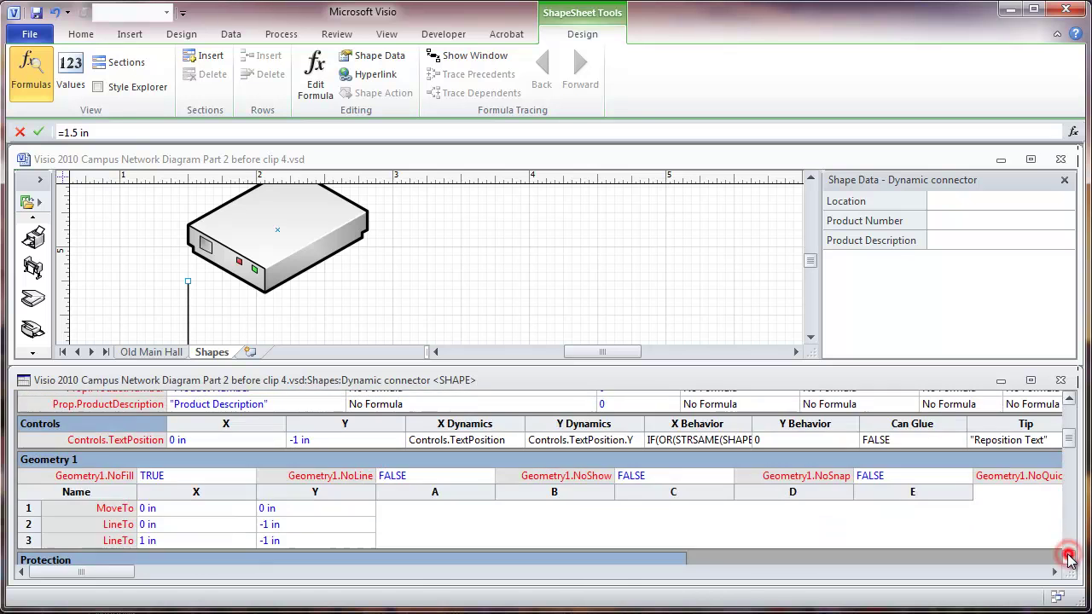
click(1067, 397)
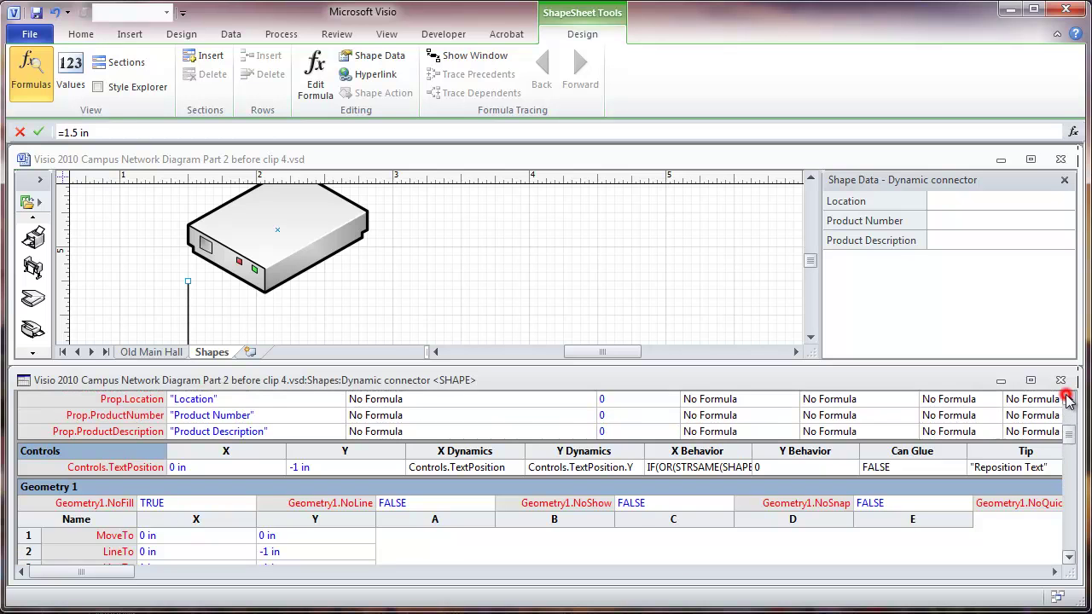
click(1067, 397)
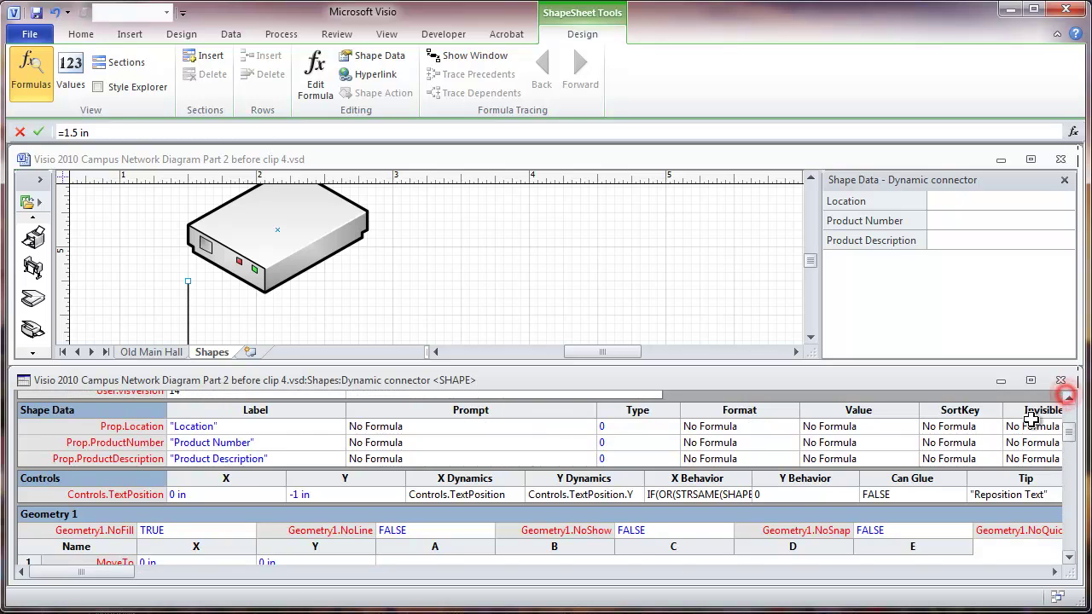
click(863, 427)
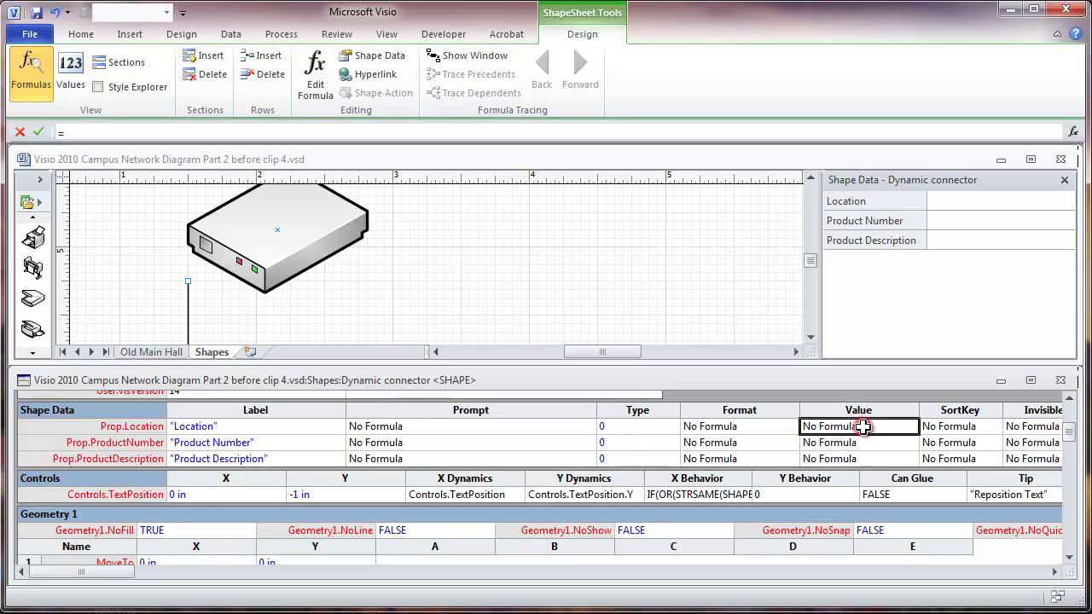
double_click(63, 132)
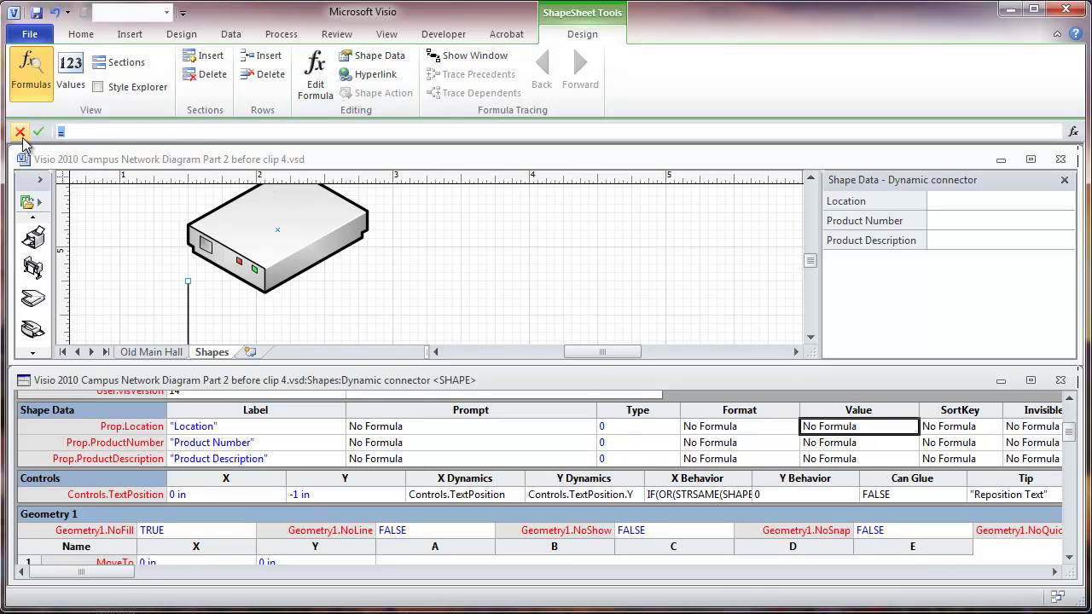
text(=CONTAINERSHEETREF(1)!Prop.LOCATION)
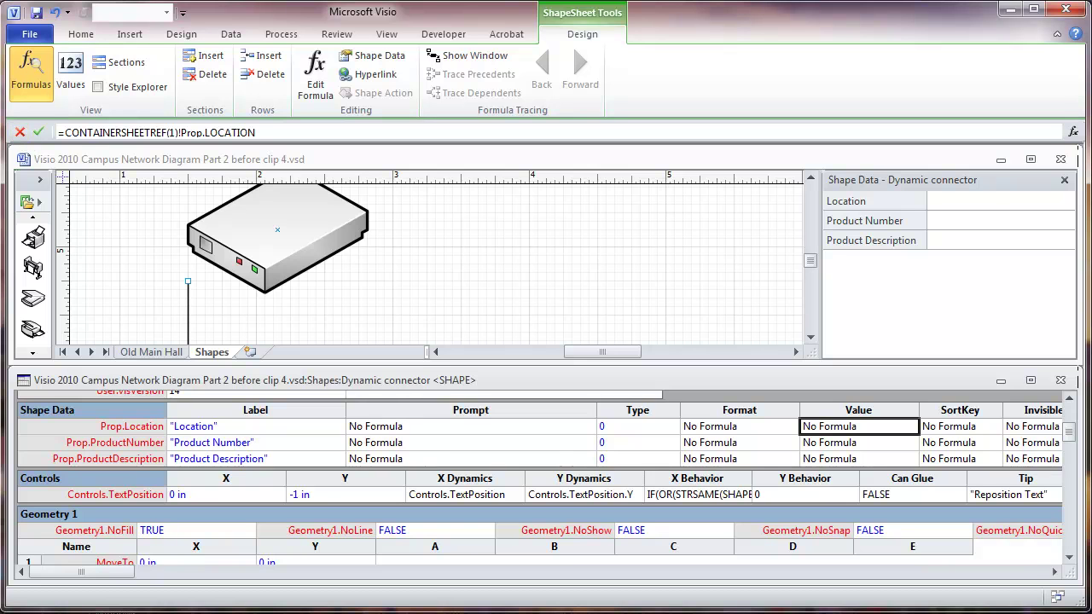
click(1060, 380)
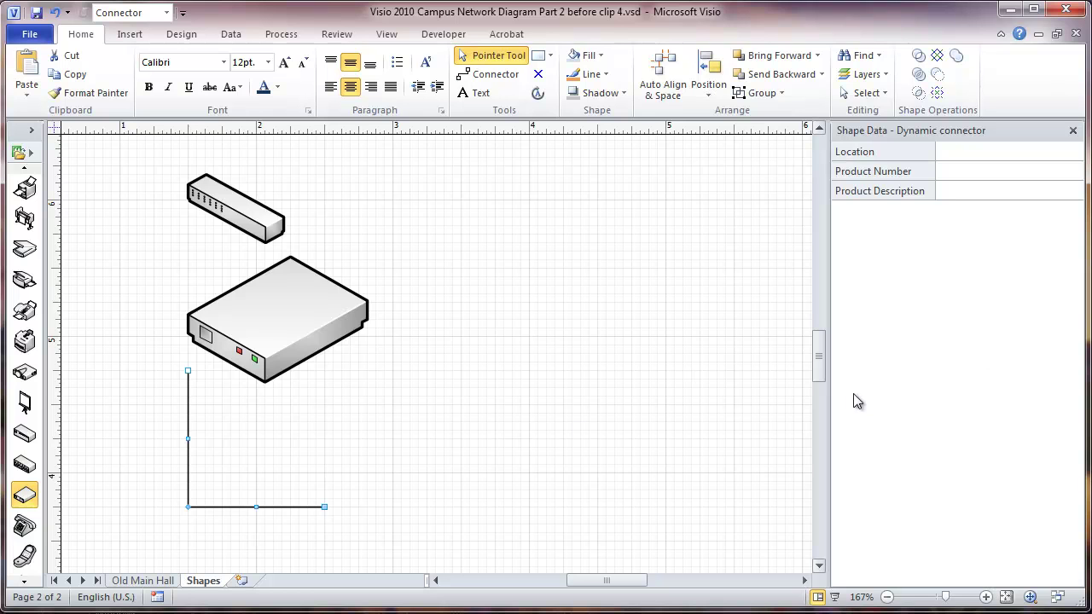
Ctrl-drag a copy of the switch just above it, then select the lower switch and the modem
click(817, 357)
drag(816, 358, 816, 351)
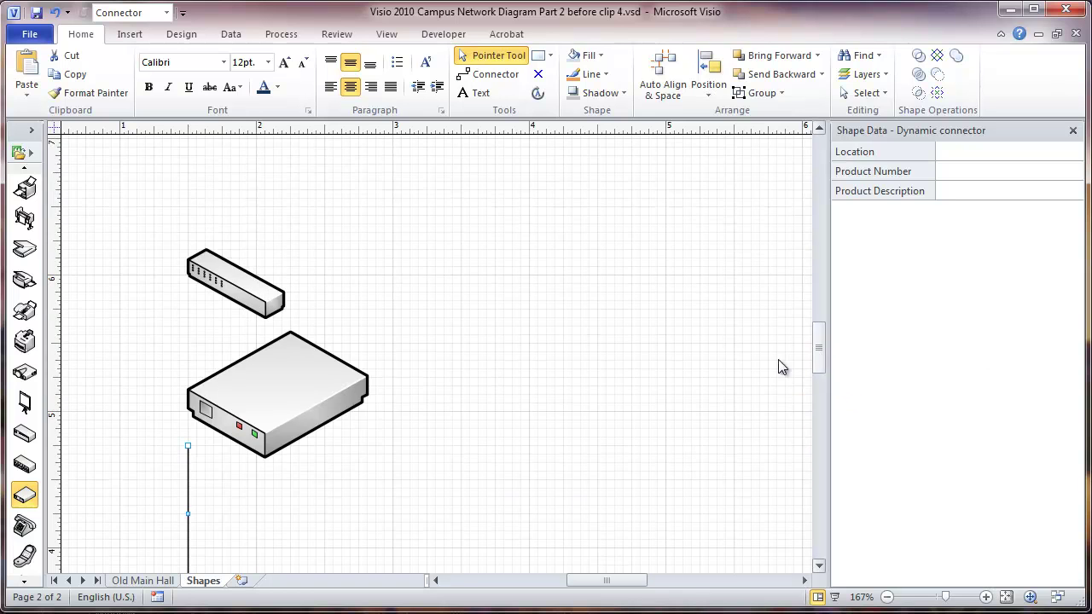
click(244, 272)
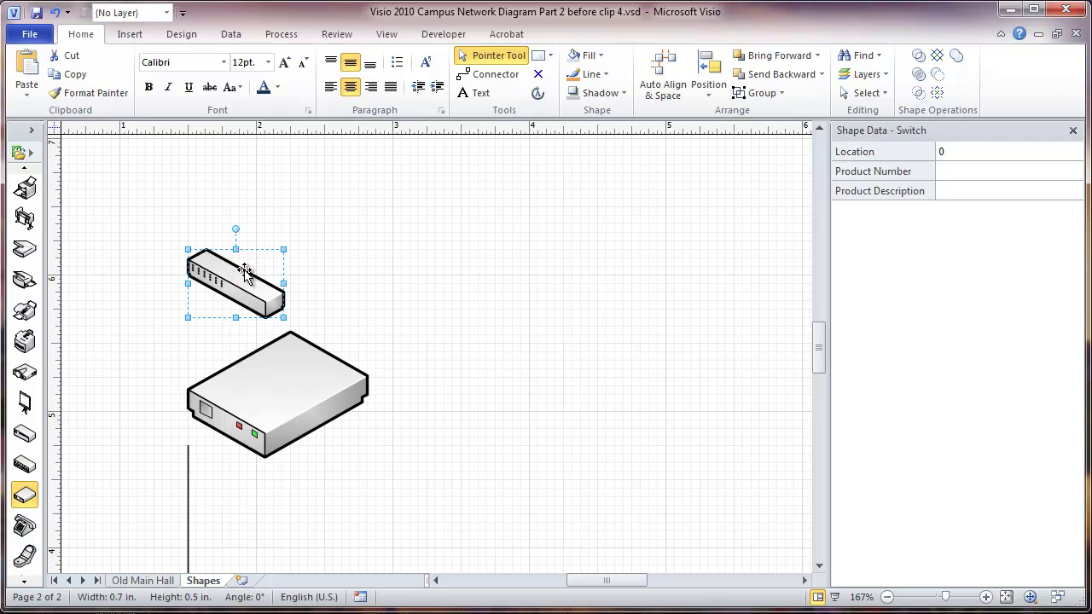
drag(244, 271, 244, 210)
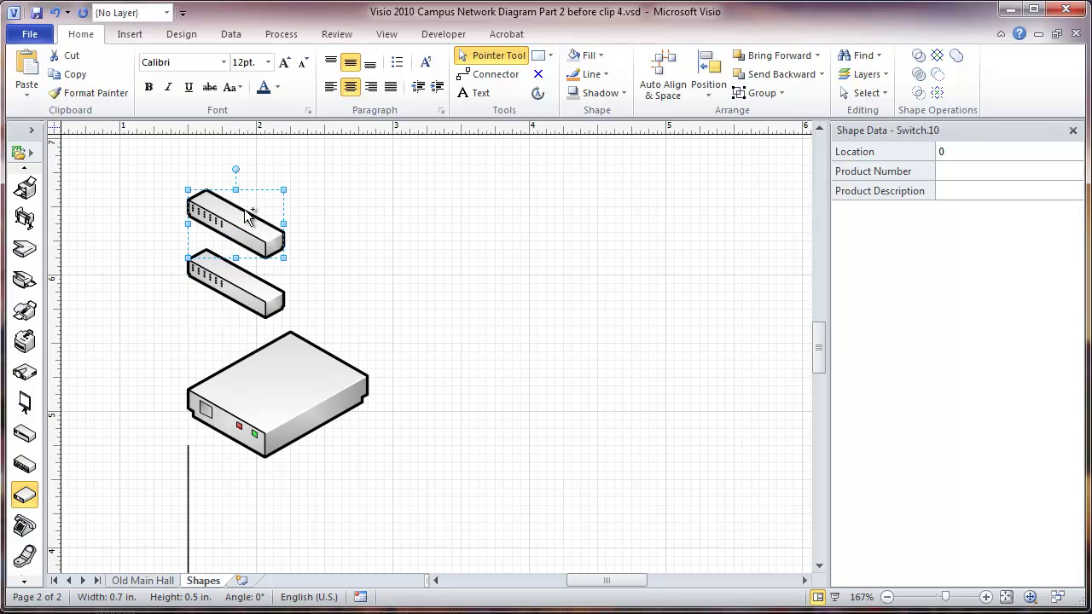
click(236, 290)
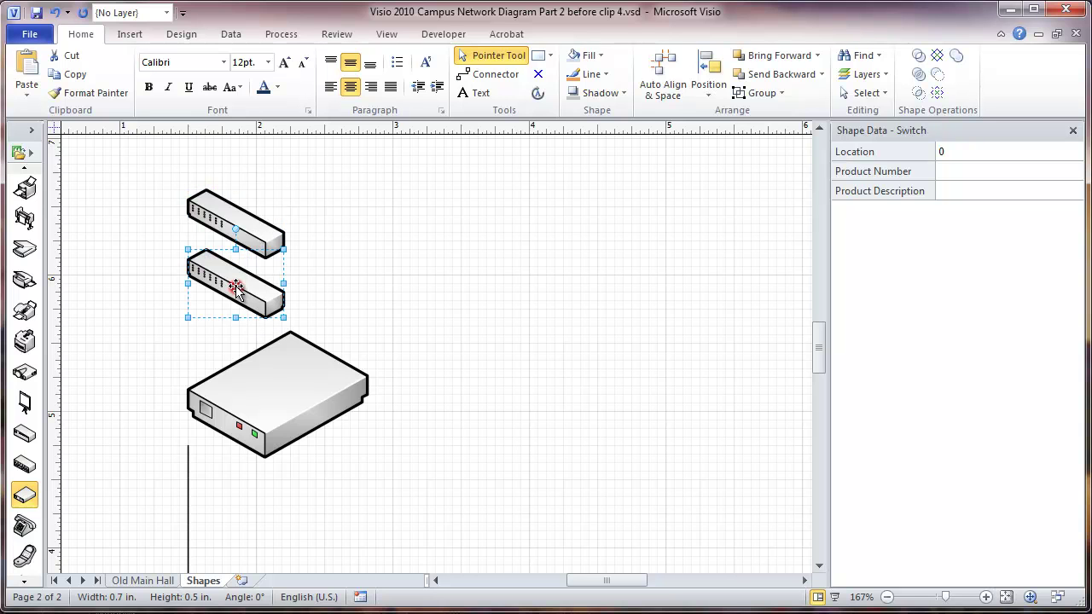
shift+click(240, 356)
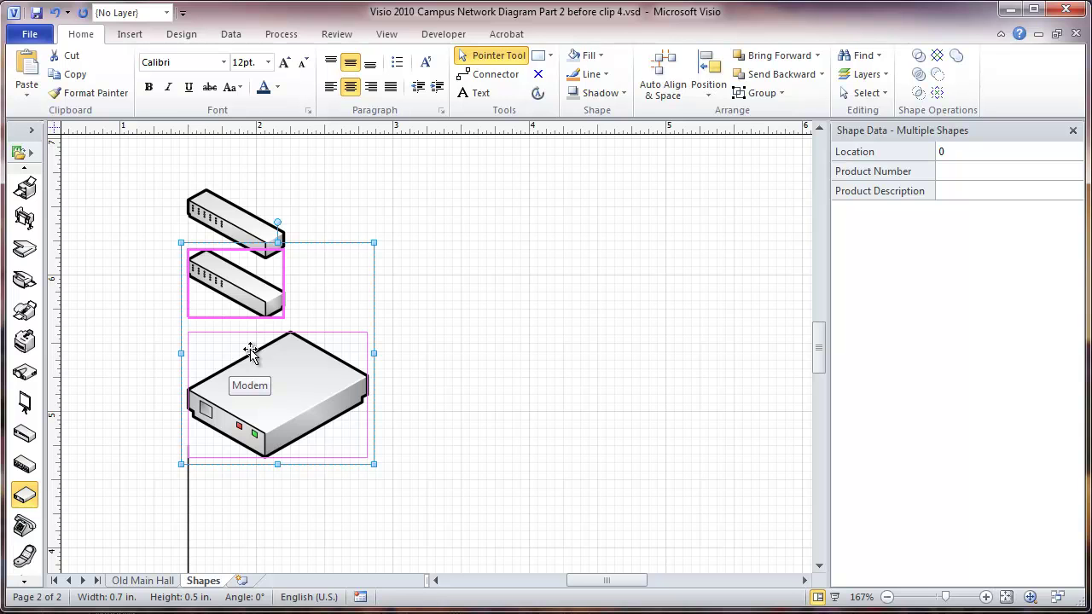
Define a new IP Address shape data field (name IPAddress, value 192.168.xxx.xxx) for both shapes
right_click(260, 349)
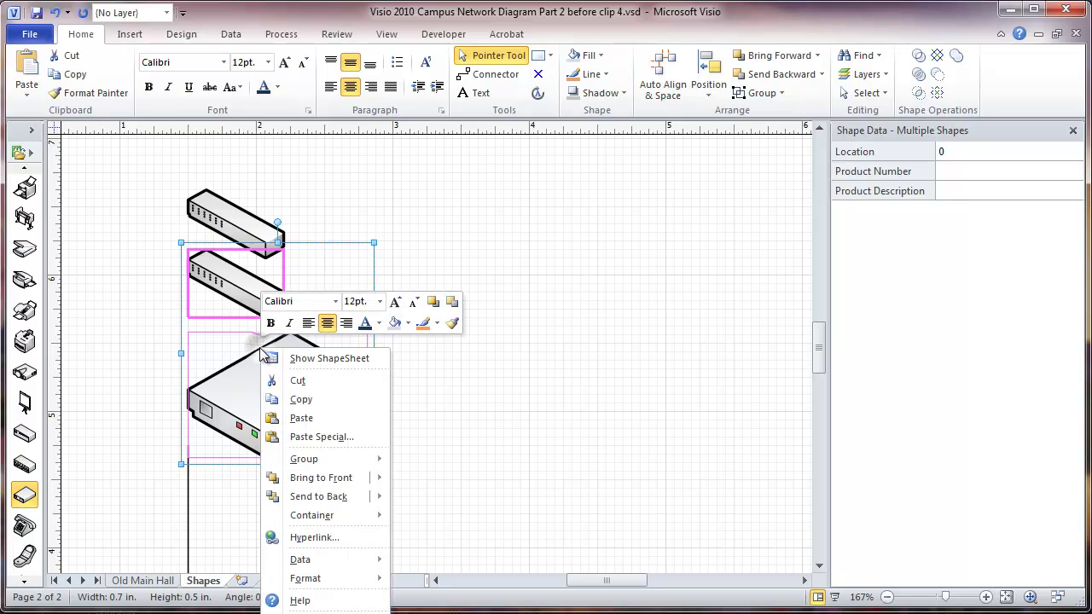
mouse_move(299, 497)
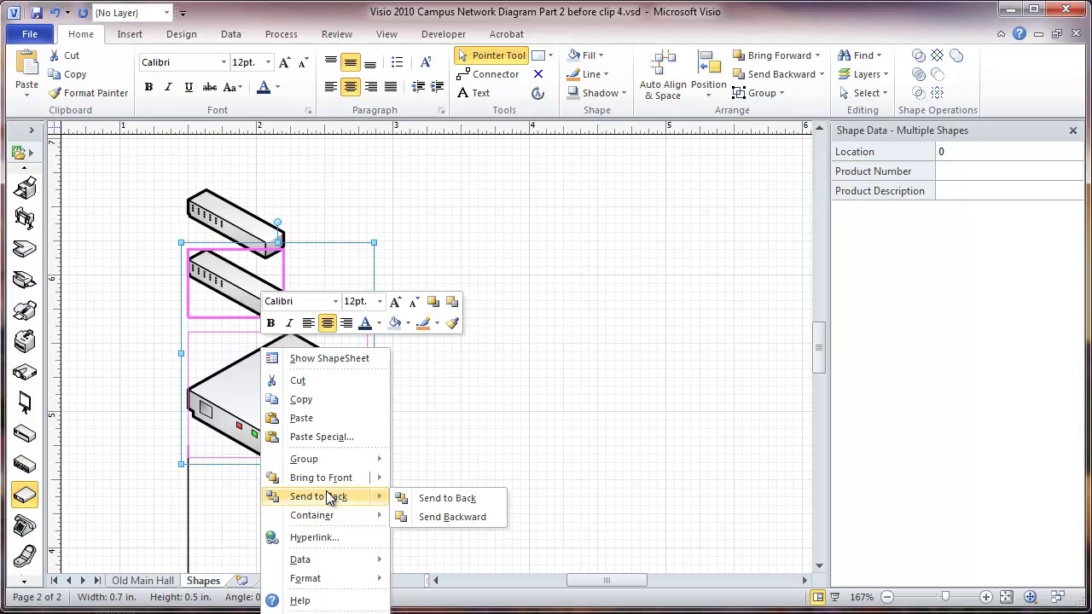
mouse_move(350, 559)
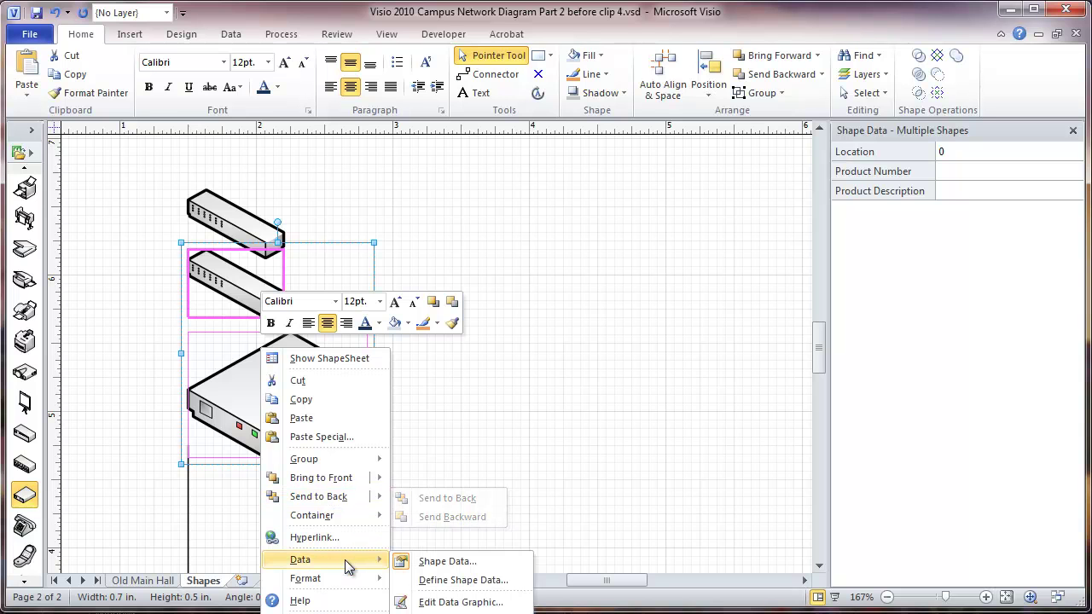
click(440, 582)
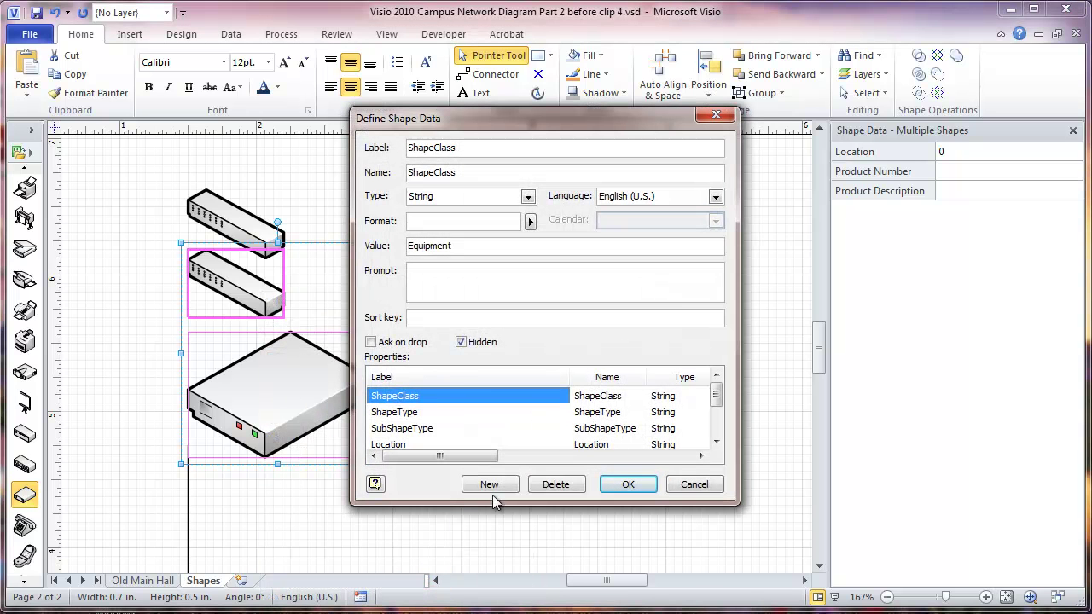
click(491, 488)
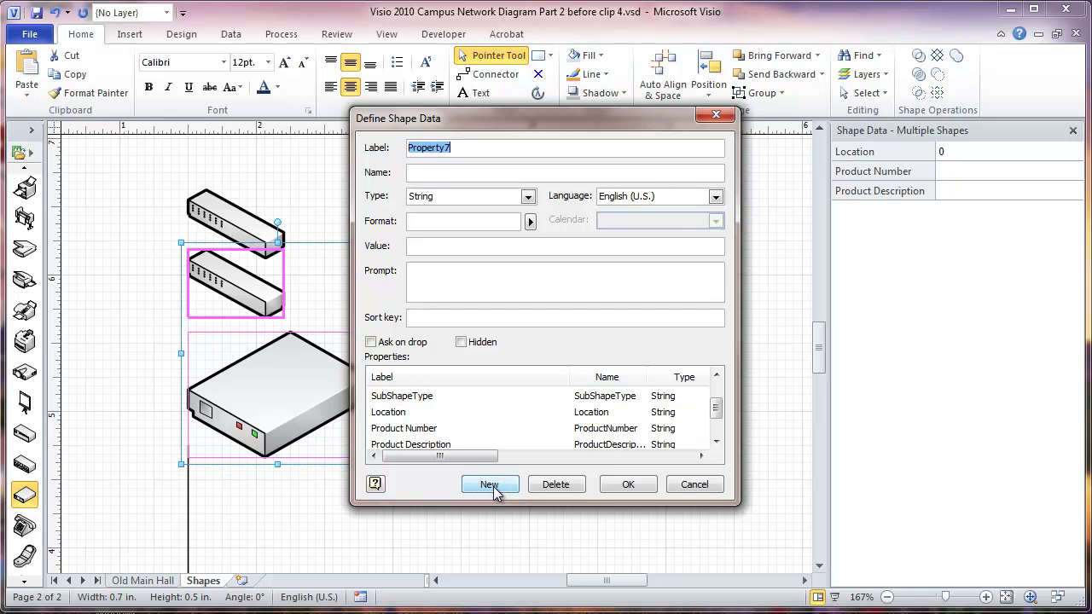
text(IP Address)
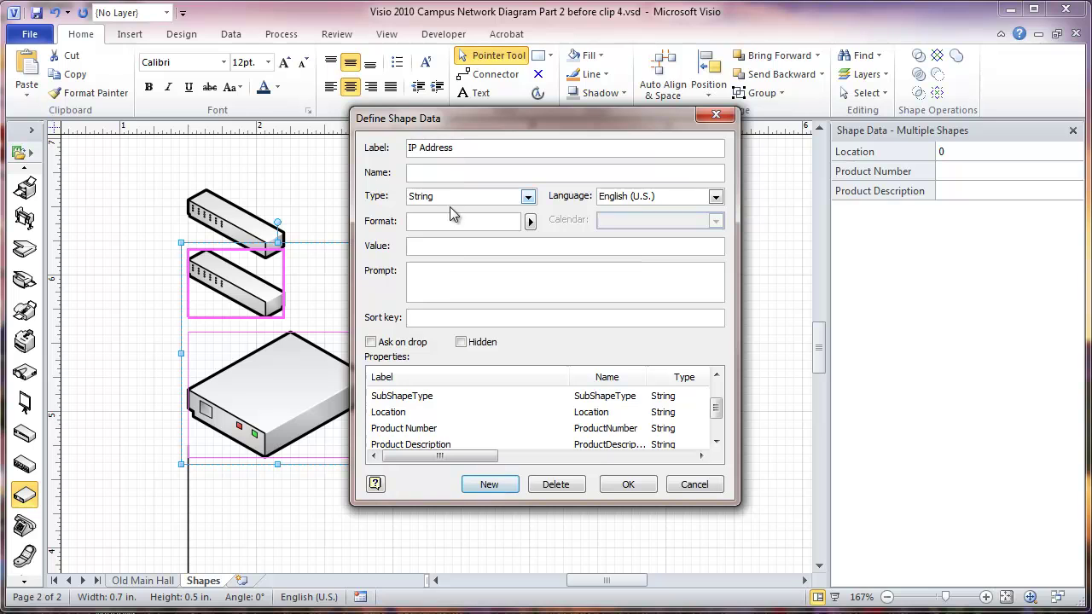
click(448, 172)
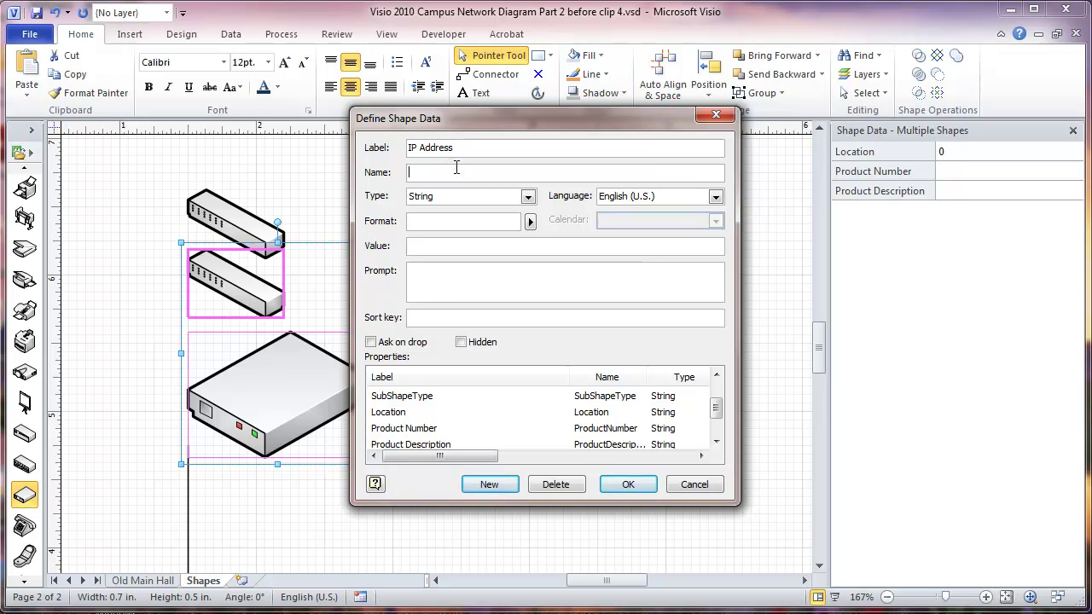
text(IPAddress)
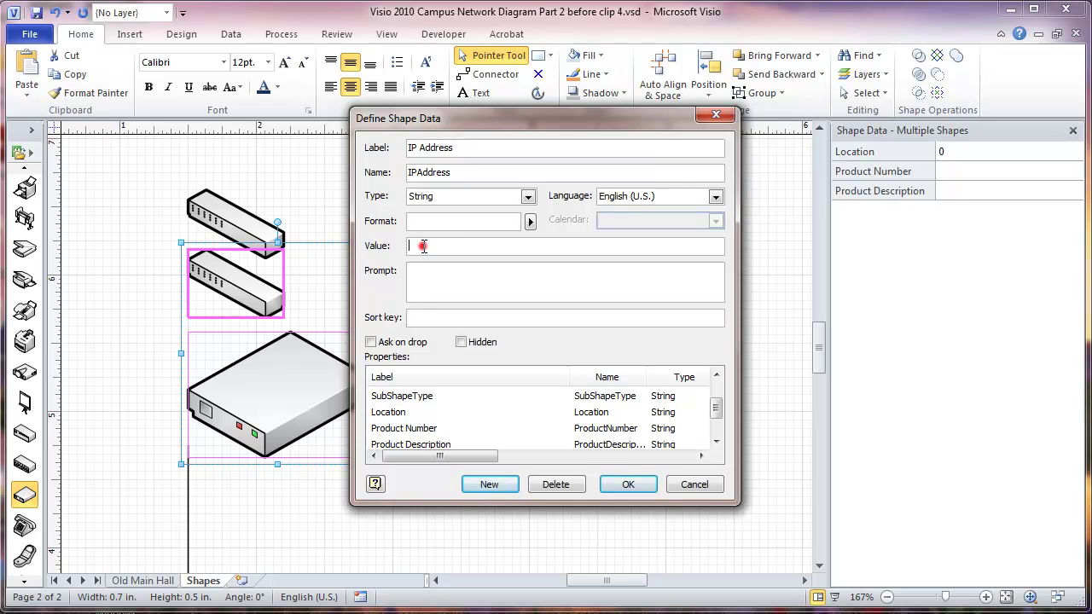
click(424, 246)
text(192.168)
text(.xxx.xxx)
click(621, 485)
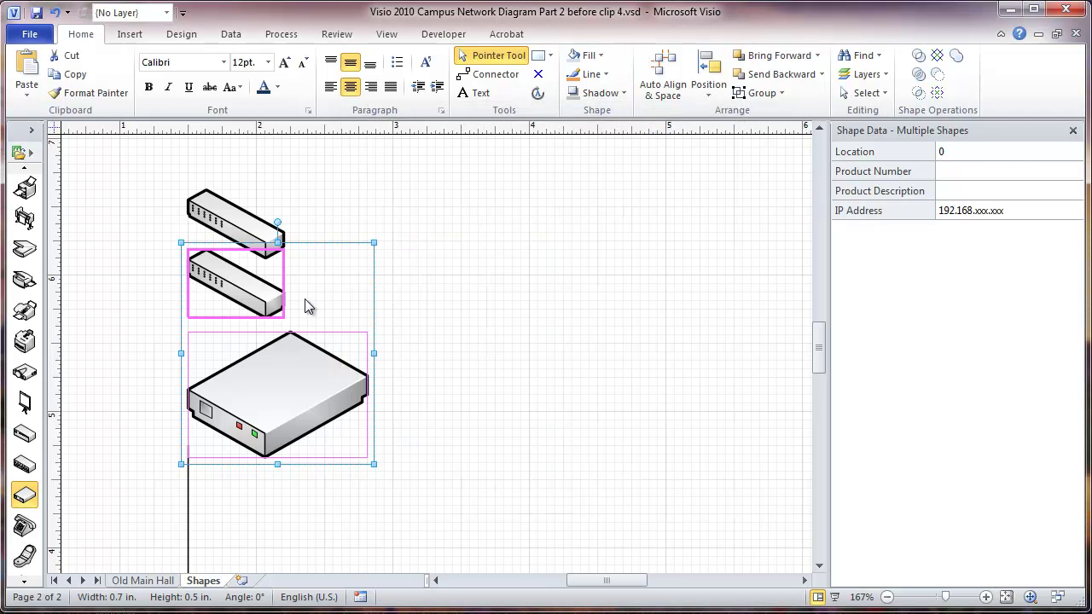
Select the vertical connector and add a new property in its Define Shape Data dialog
click(418, 287)
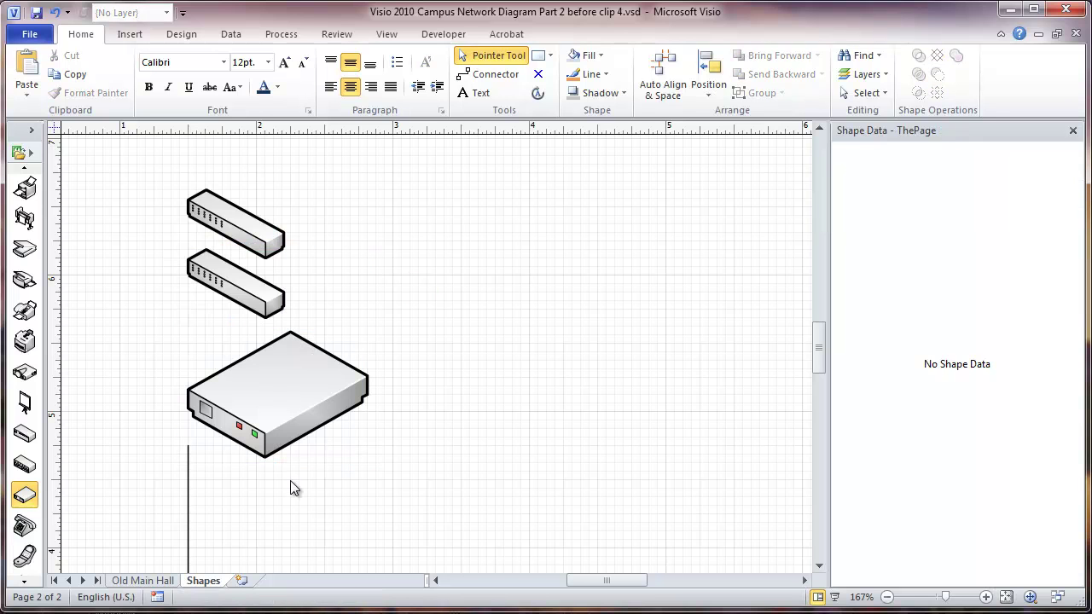
click(188, 512)
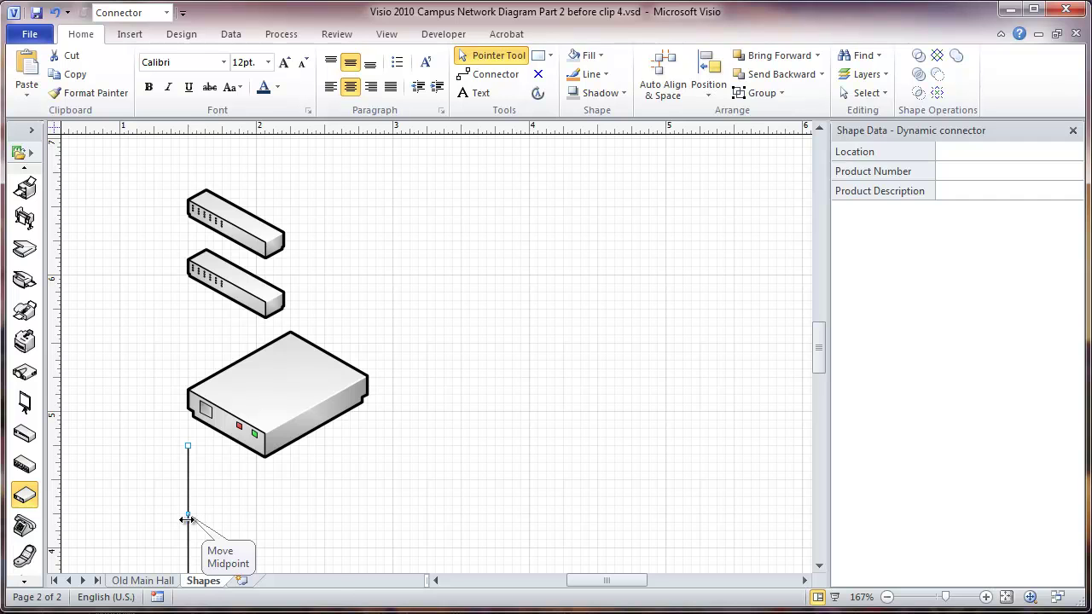
right_click(188, 504)
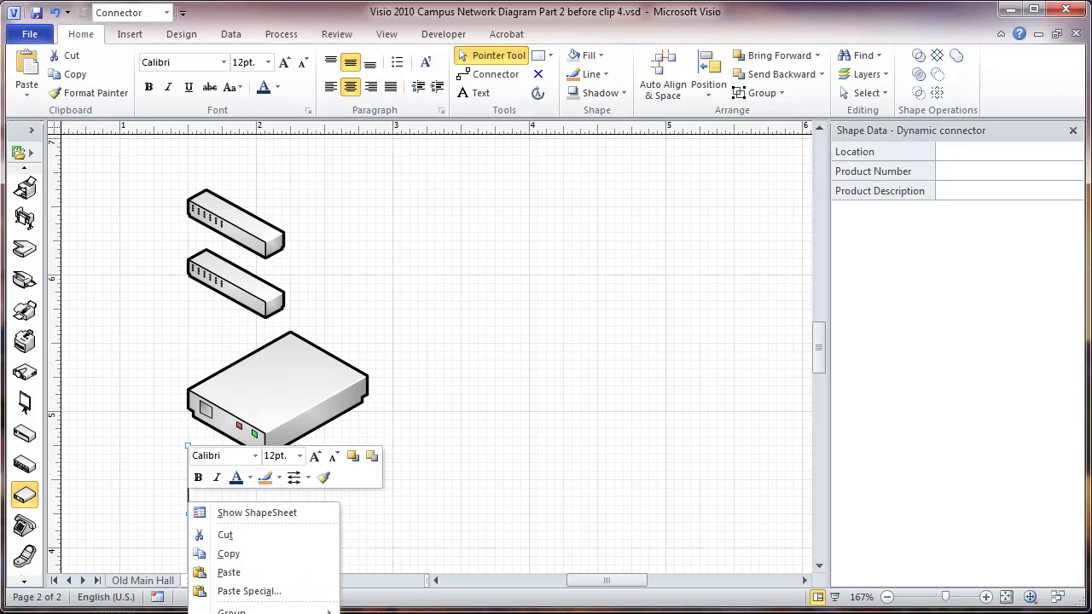
click(256, 611)
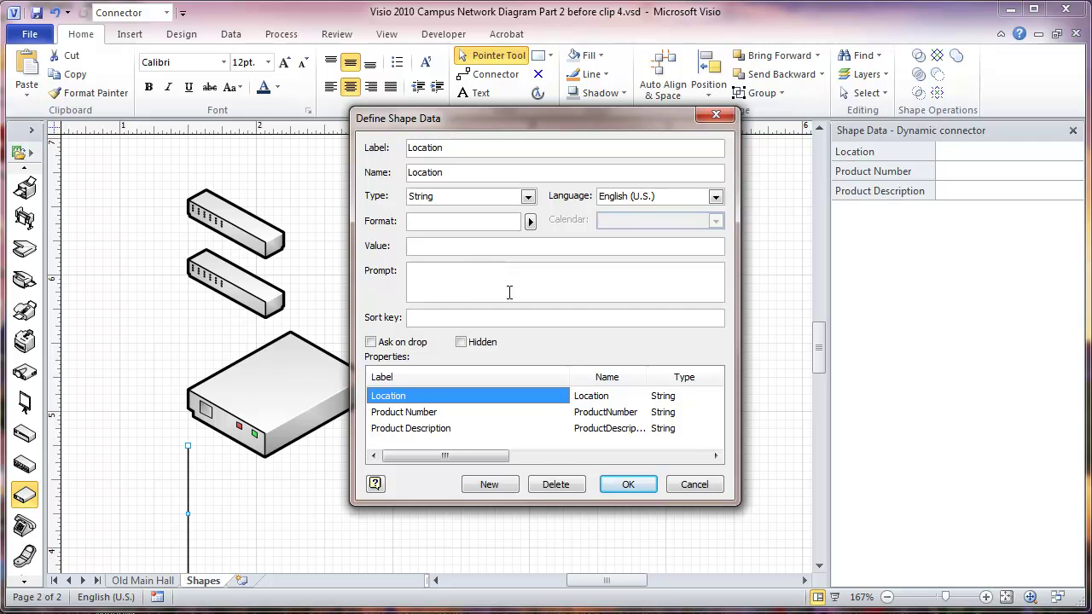
click(493, 485)
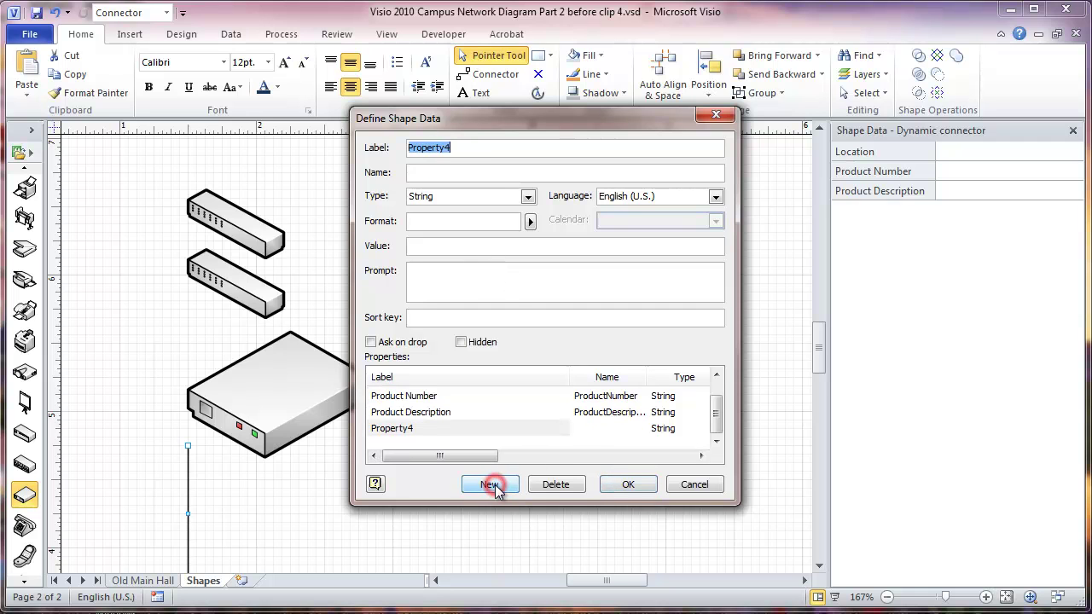
Set the new property's label to Cable ID, name CableID, value NNNNN, and confirm
click(467, 147)
double_click(458, 147)
text(Ca)
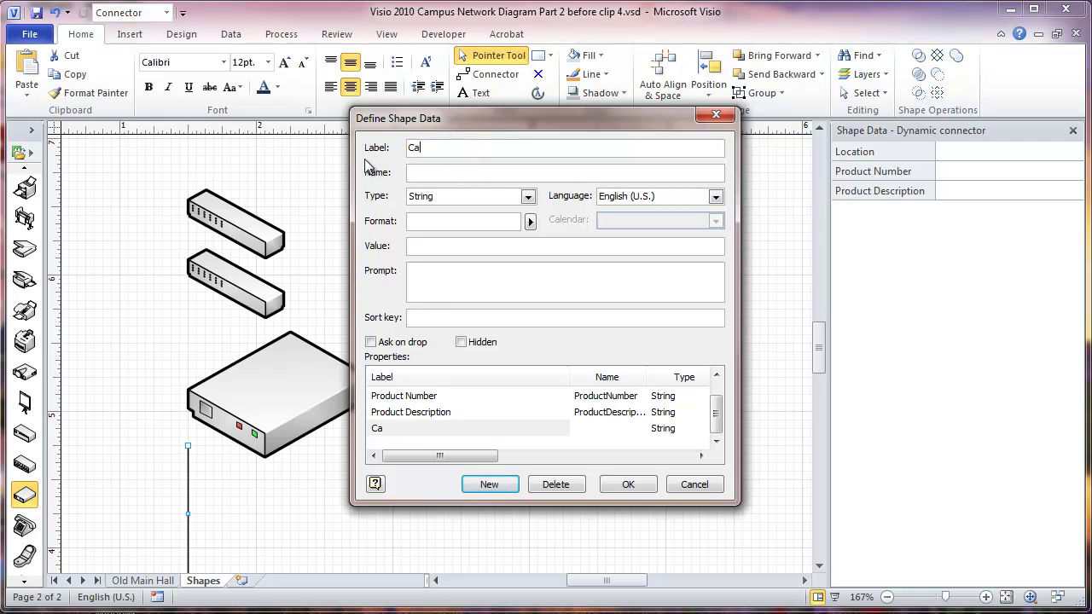
text(ble ID)
click(414, 171)
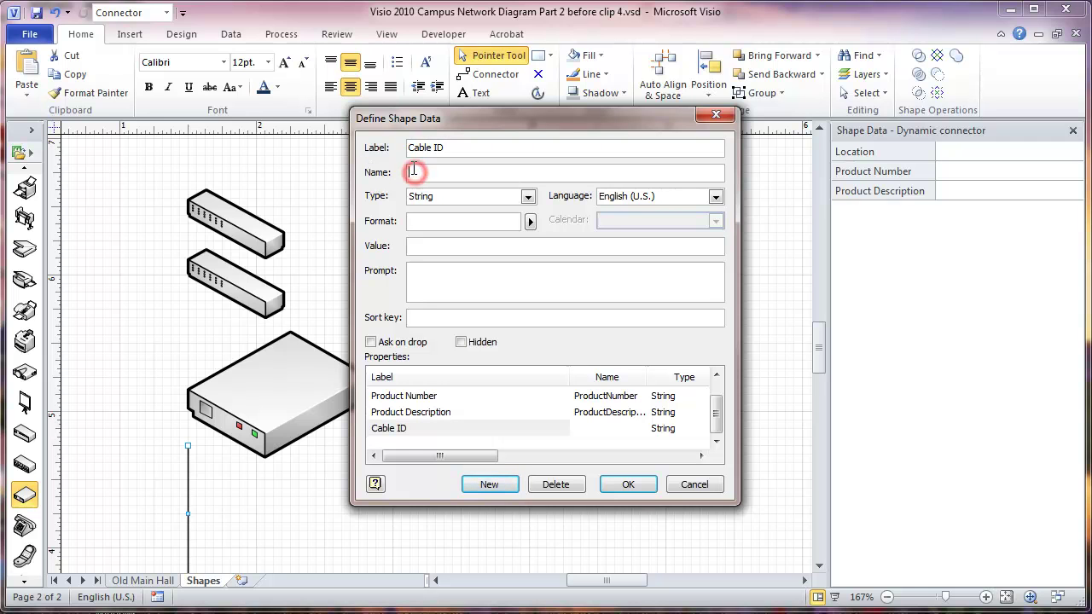
text(Cab)
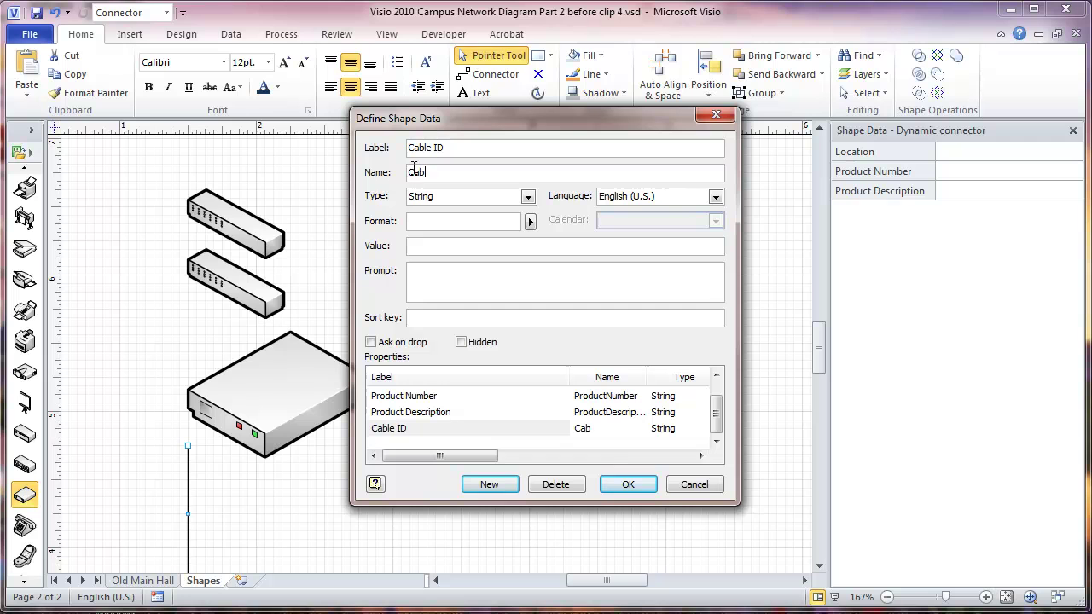
text(leID)
click(416, 245)
text(NNNNN)
click(628, 488)
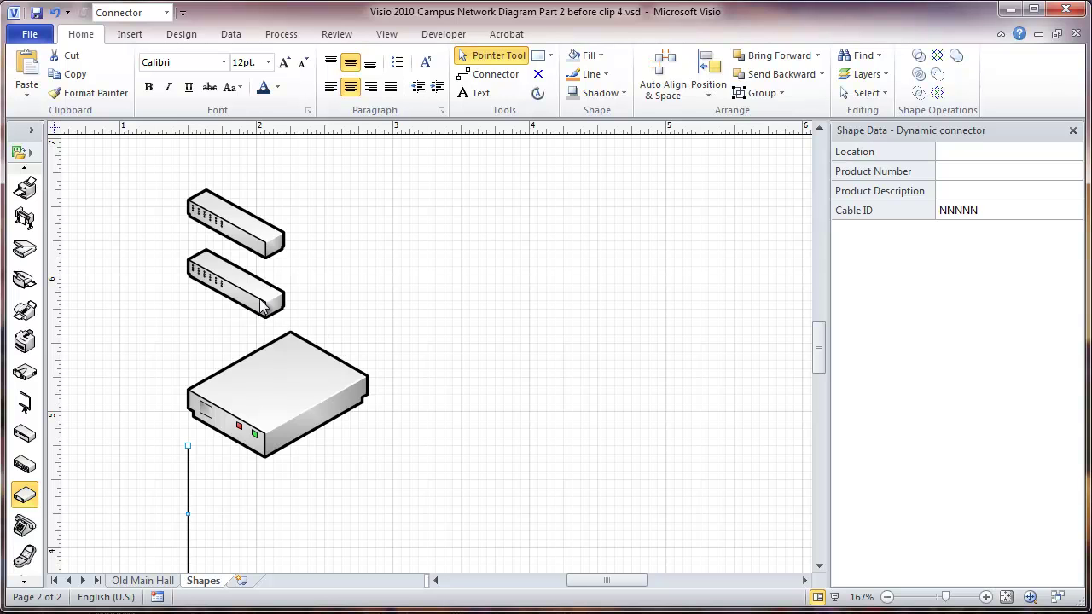
Set the upper switch's Product Number to RDP353
click(237, 229)
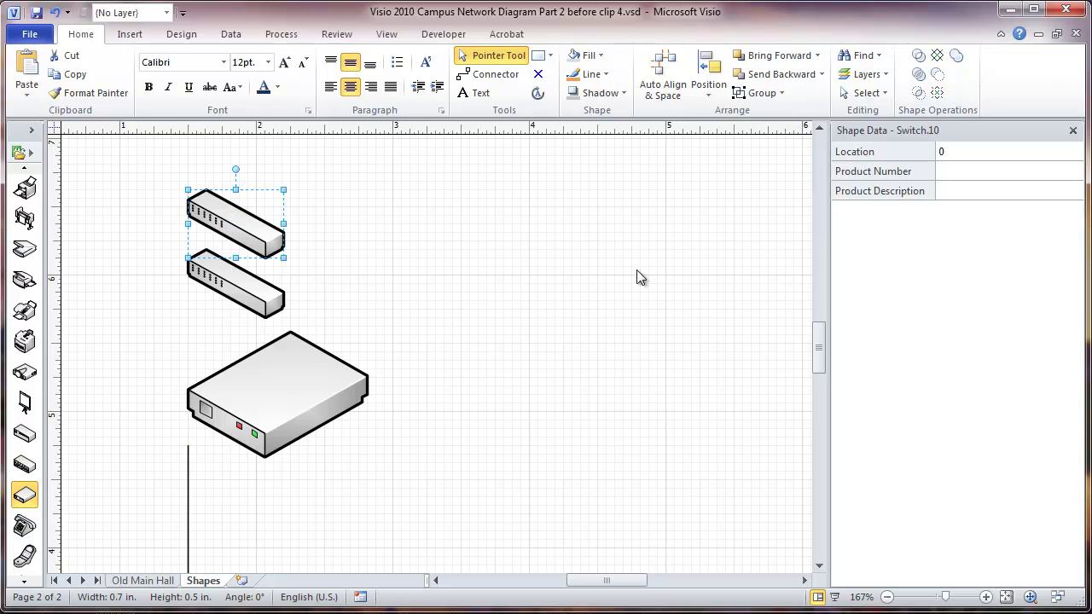
click(945, 171)
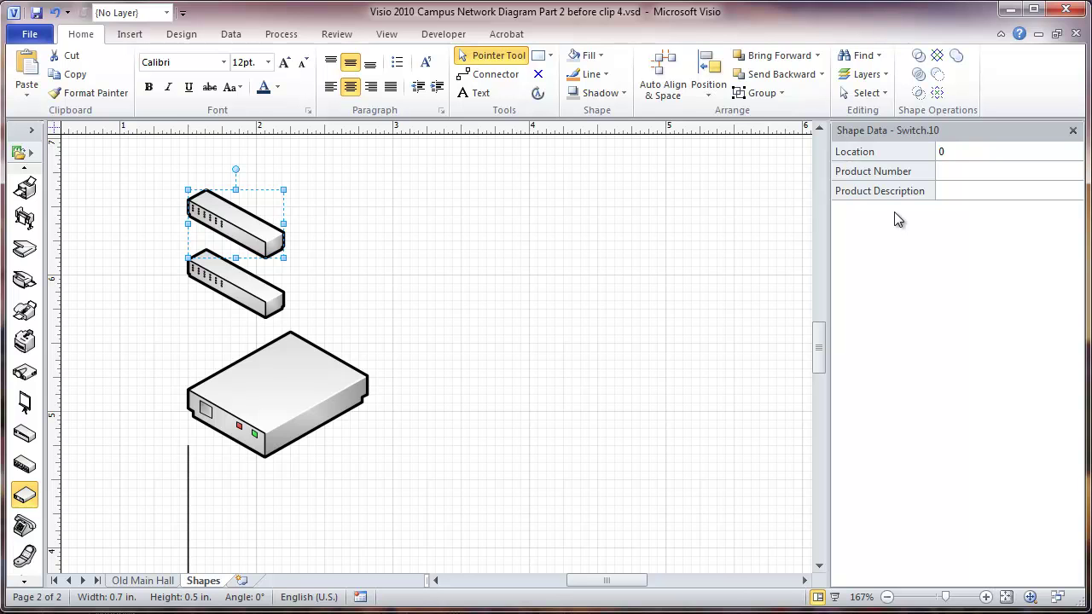
text(RDP353)
click(321, 270)
Set the lower switch's Product Number to C3G124-48P
click(260, 278)
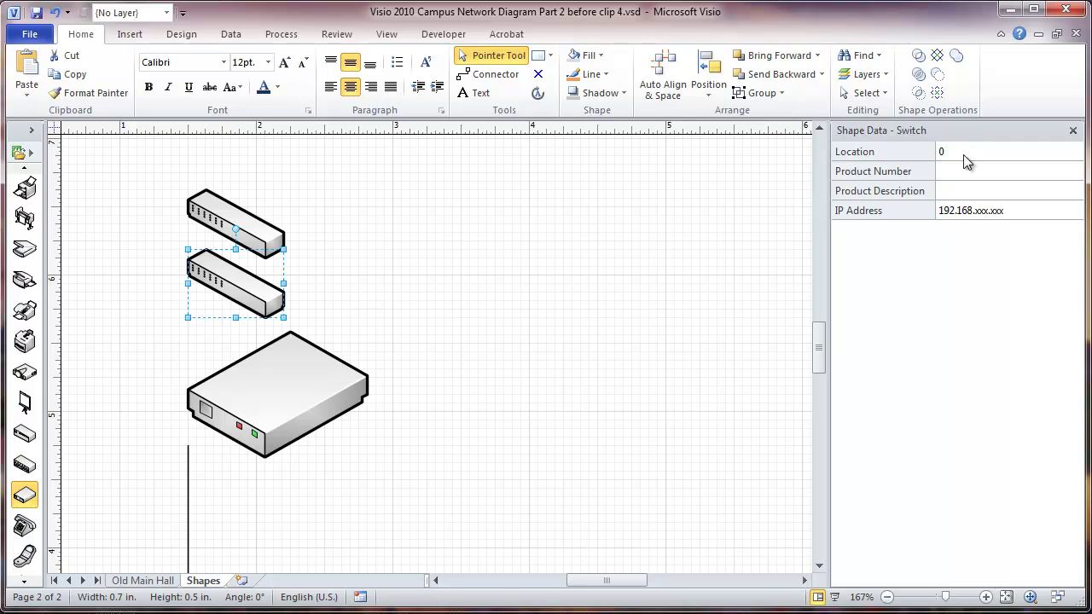
click(953, 171)
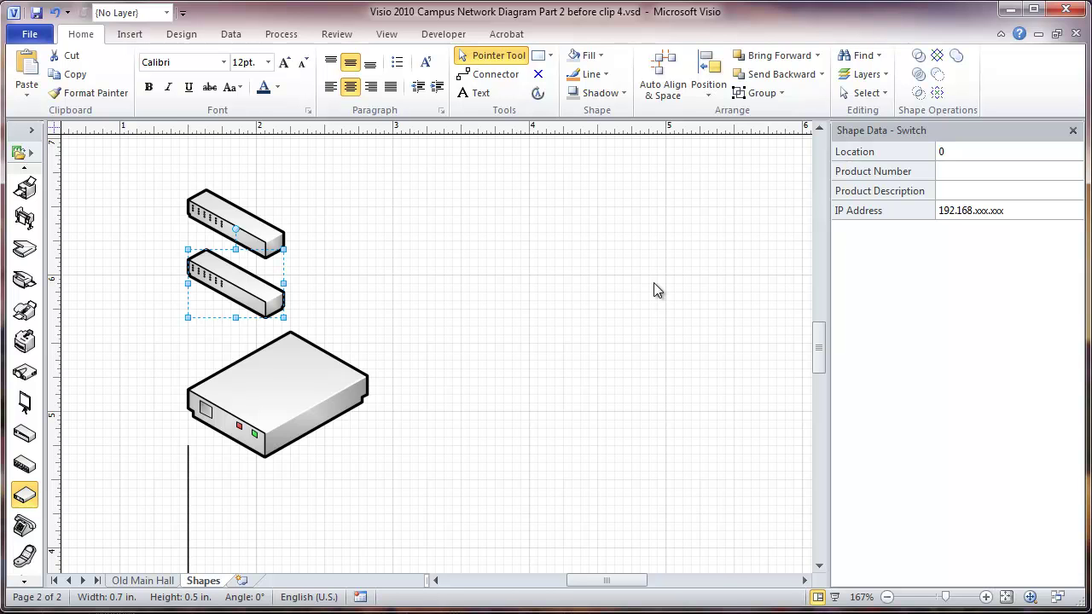
text(C3G124-48P)
click(623, 284)
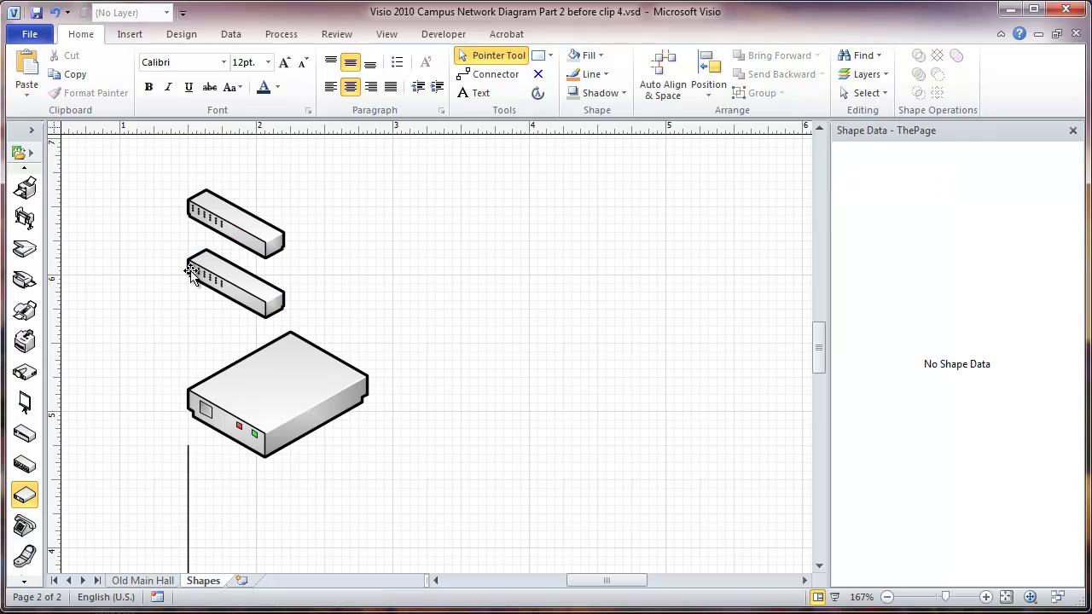
Insert the upper switch's Shape Data Product Number field (RDP353) and move the text to its right
click(251, 213)
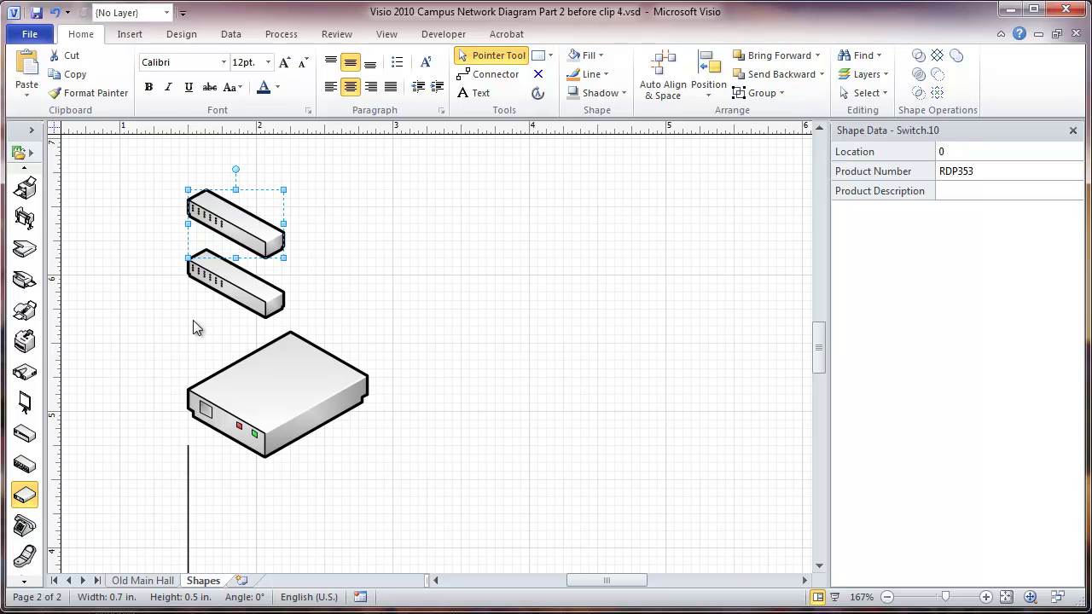
click(130, 34)
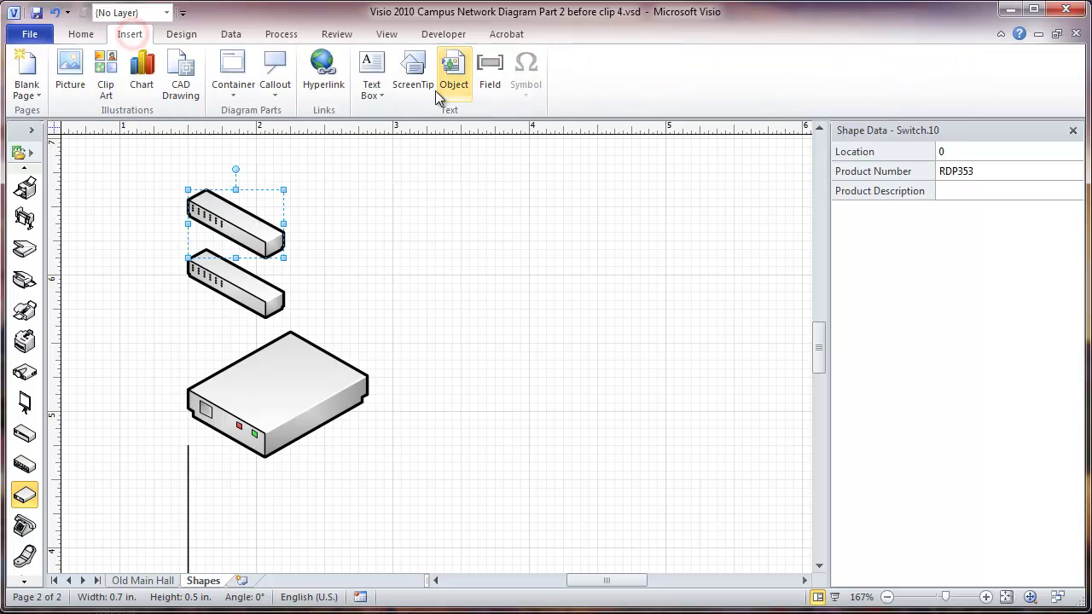
click(489, 68)
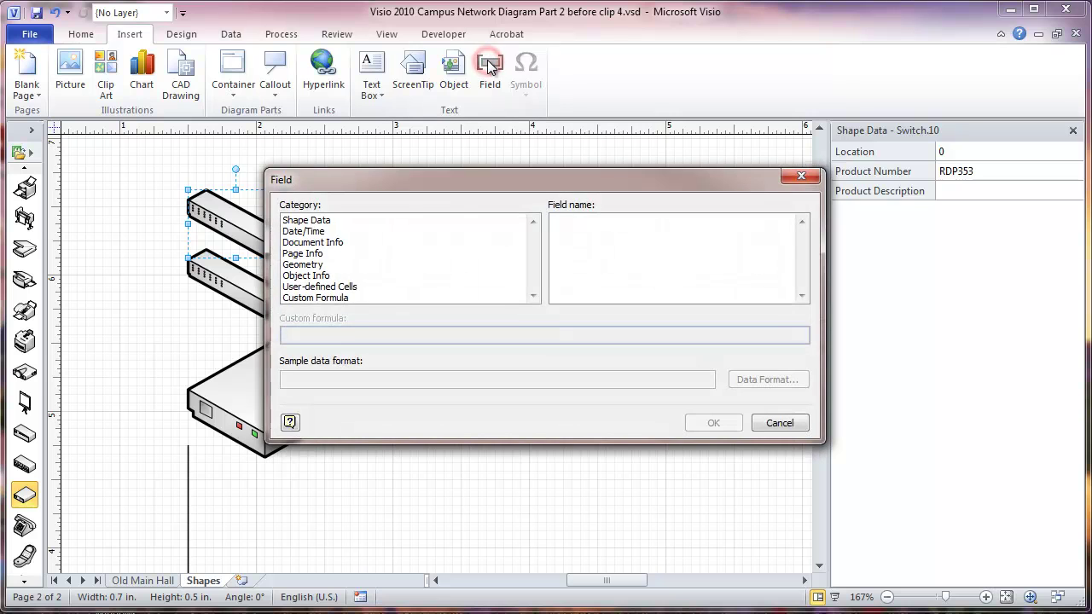
click(316, 221)
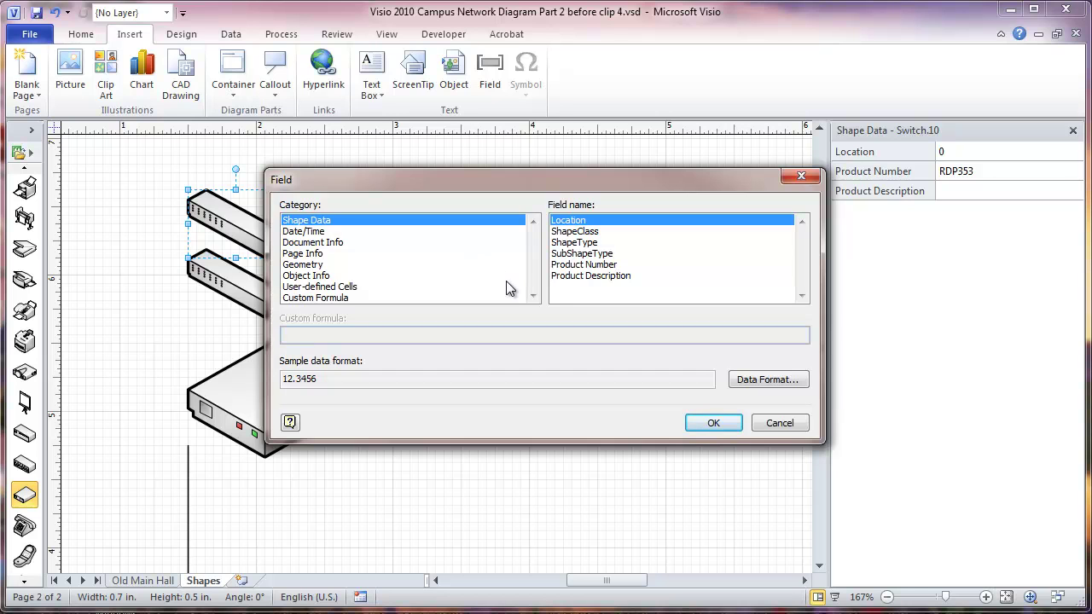
click(577, 266)
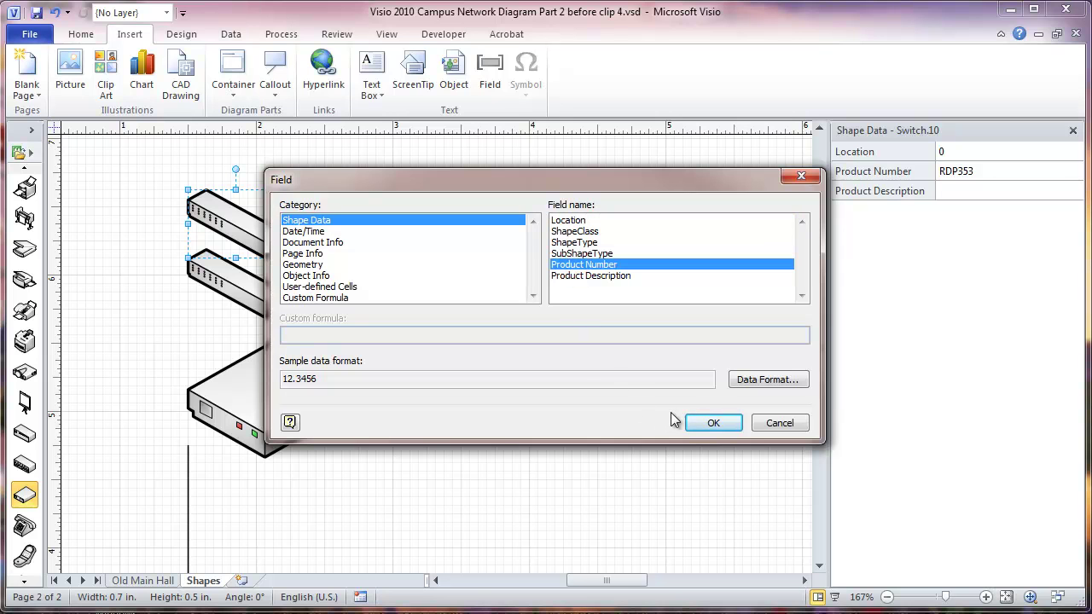
click(701, 425)
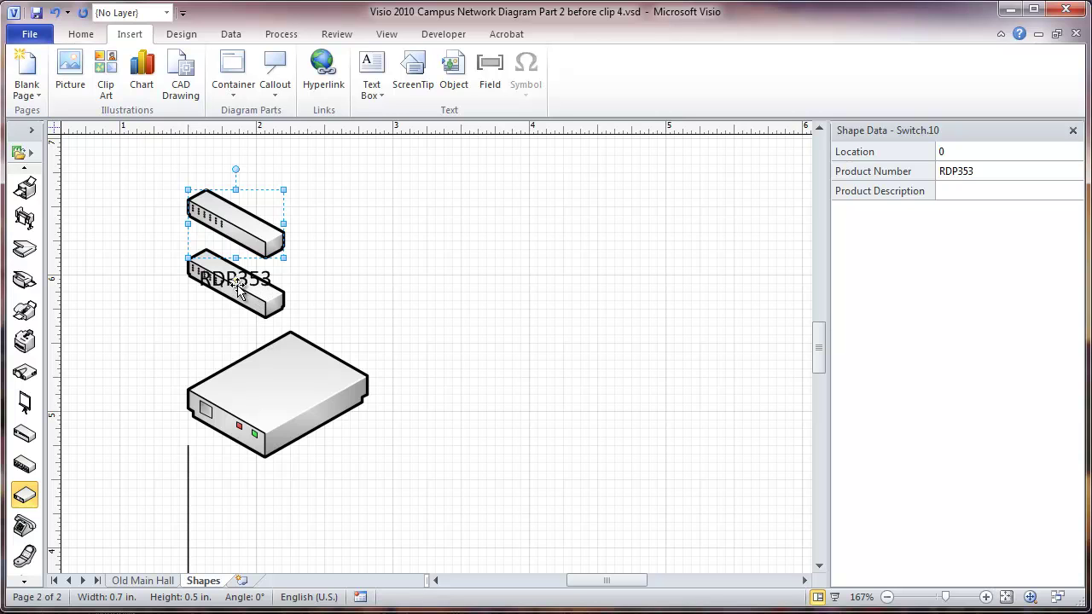
drag(237, 281, 340, 223)
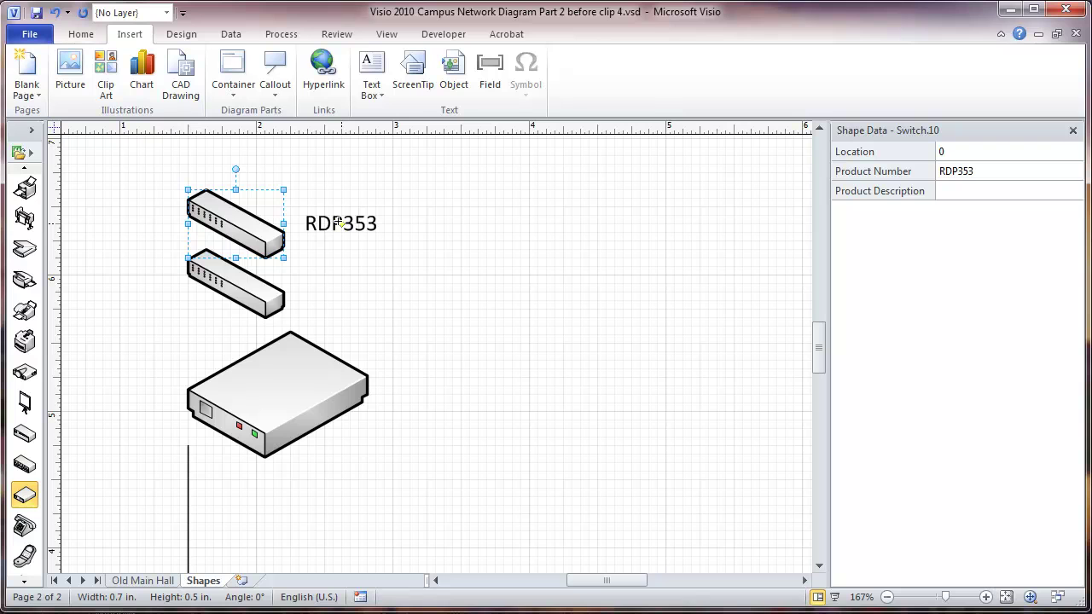
click(353, 307)
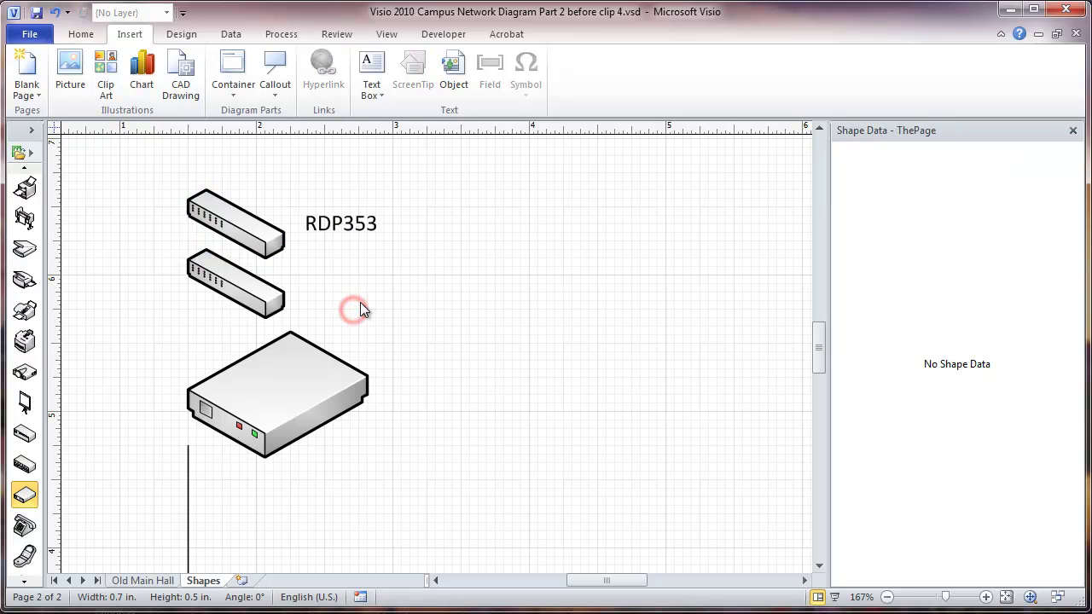
Start a custom formula field on the lower switch with Prop.ProductNumber
click(265, 284)
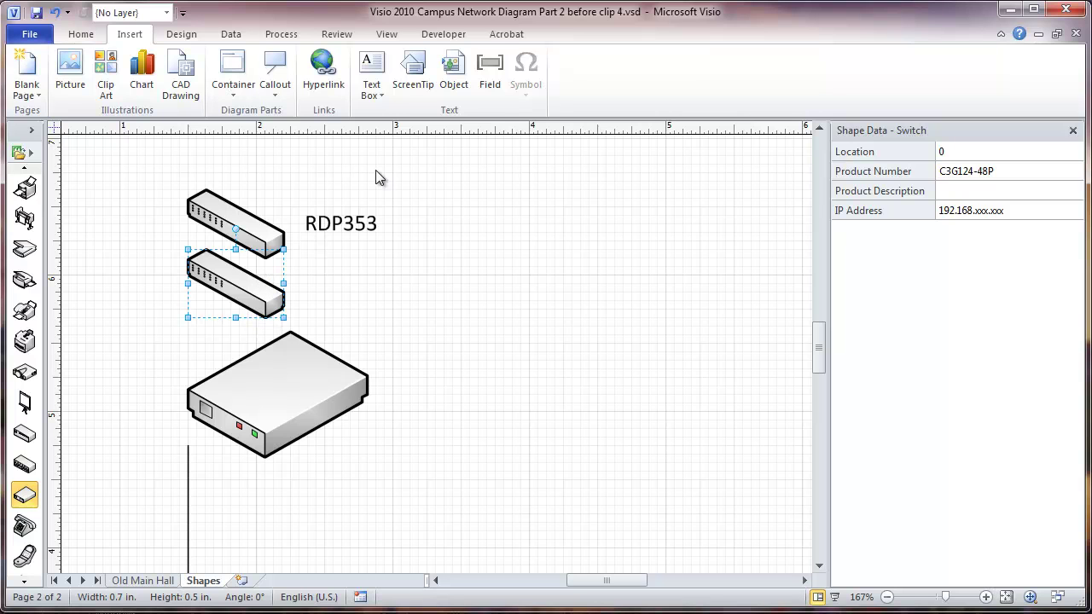
click(491, 72)
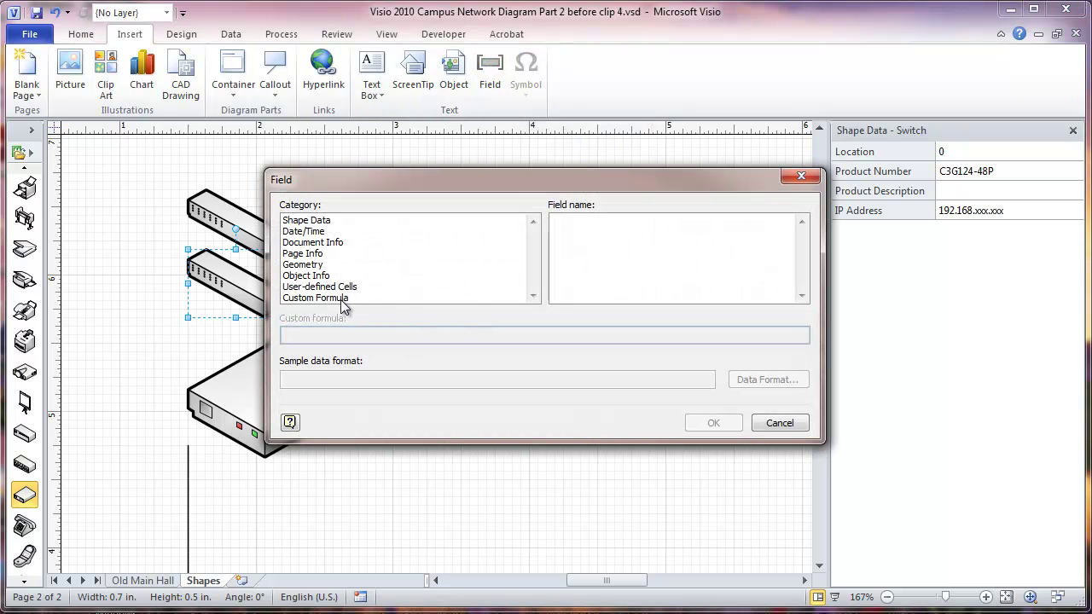
click(341, 297)
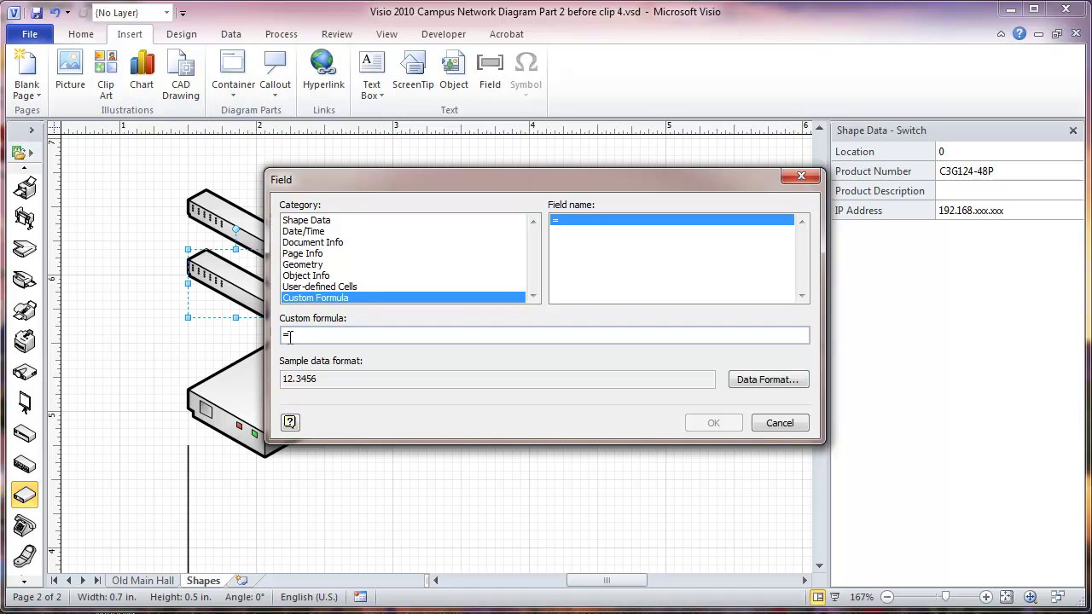
click(290, 337)
text(Prop)
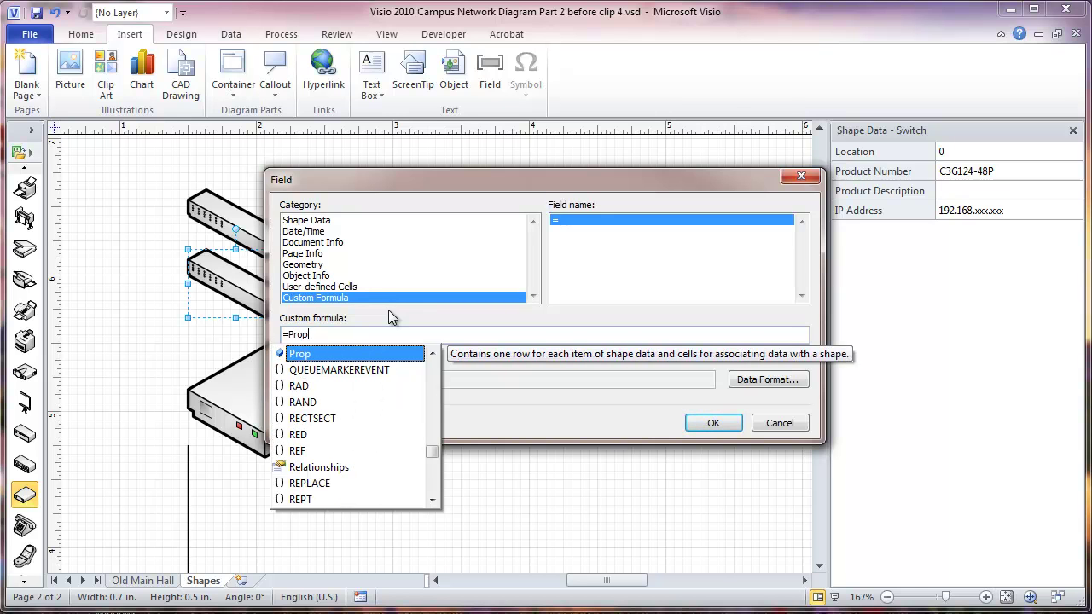
text(.)
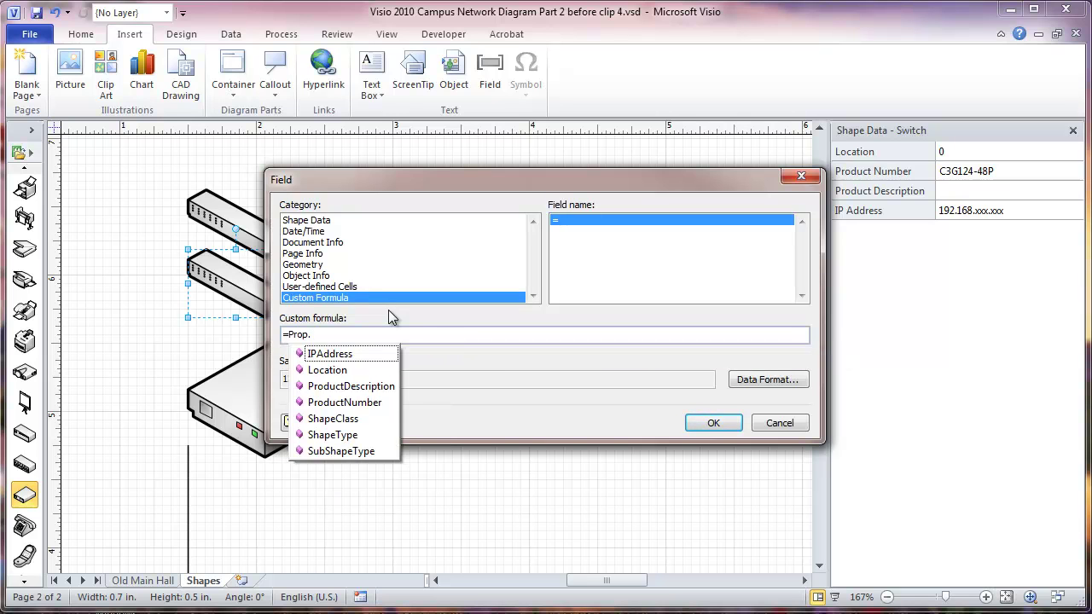
click(330, 405)
double_click(329, 404)
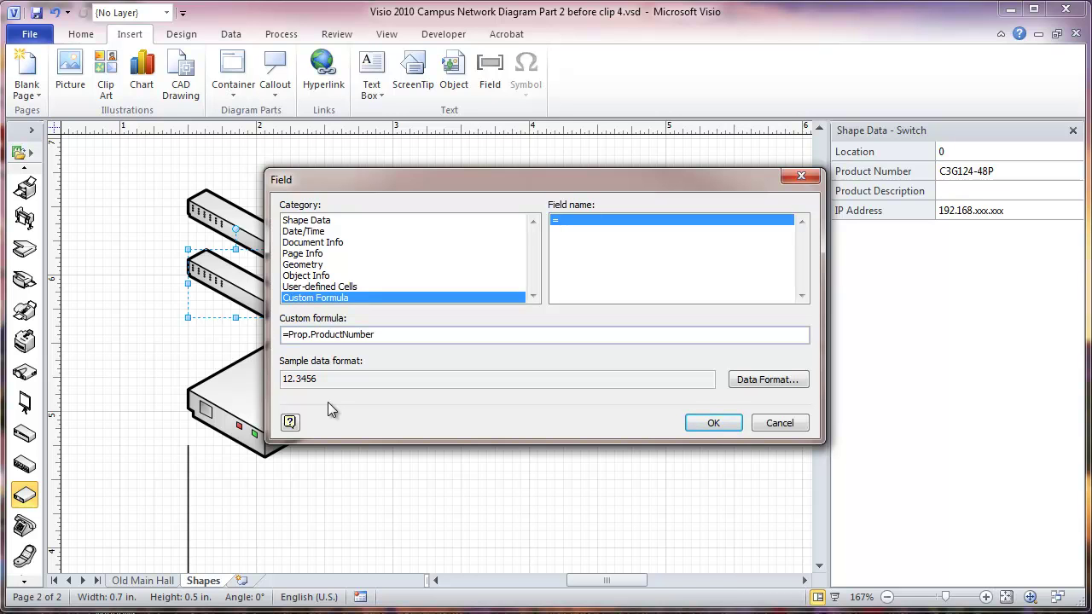
Complete the formula as =Prop.ProductNumber&CHAR(10)&Prop.IPAddress and apply it as the label
text(&char)
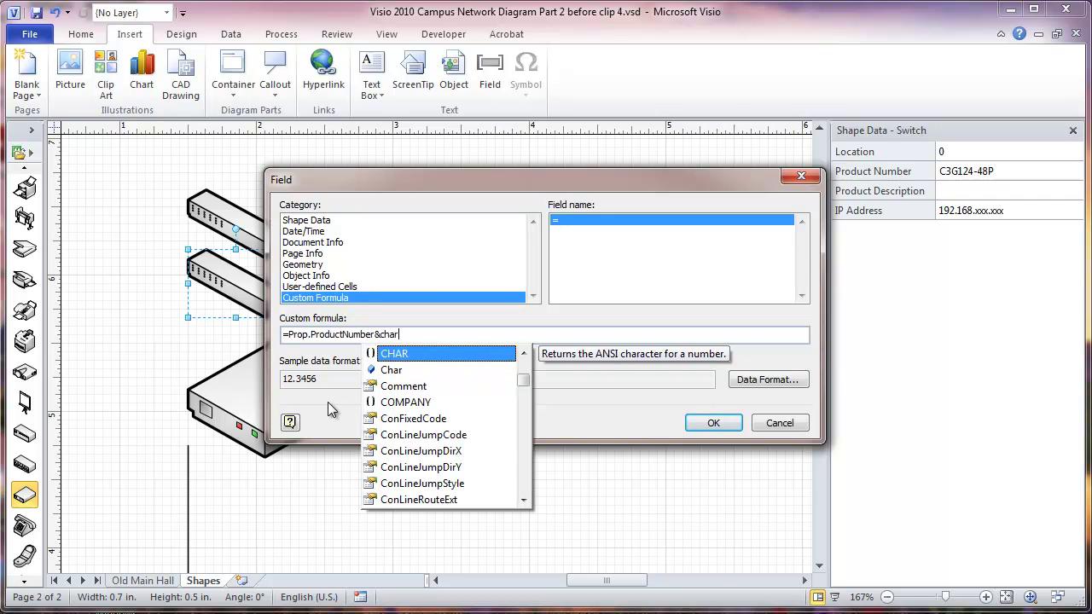
key(Tab)
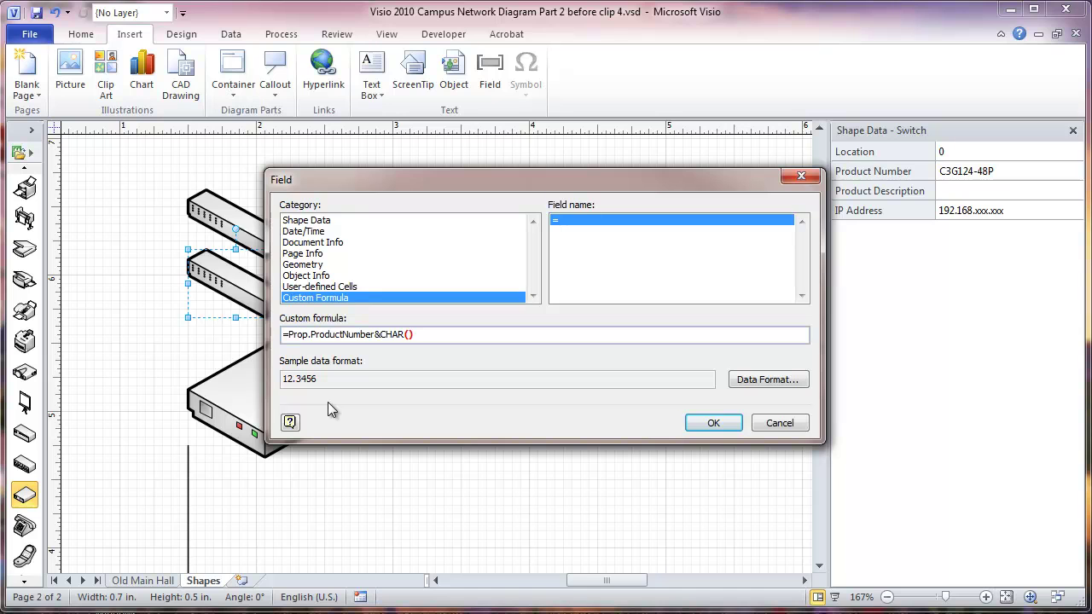
key(BackSpace)
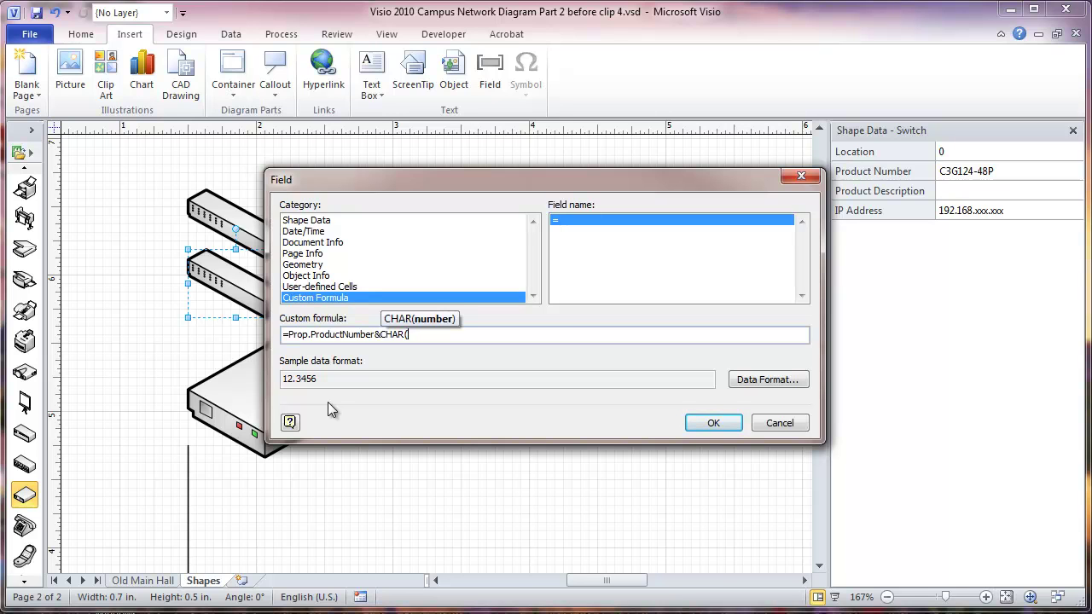
text(10))
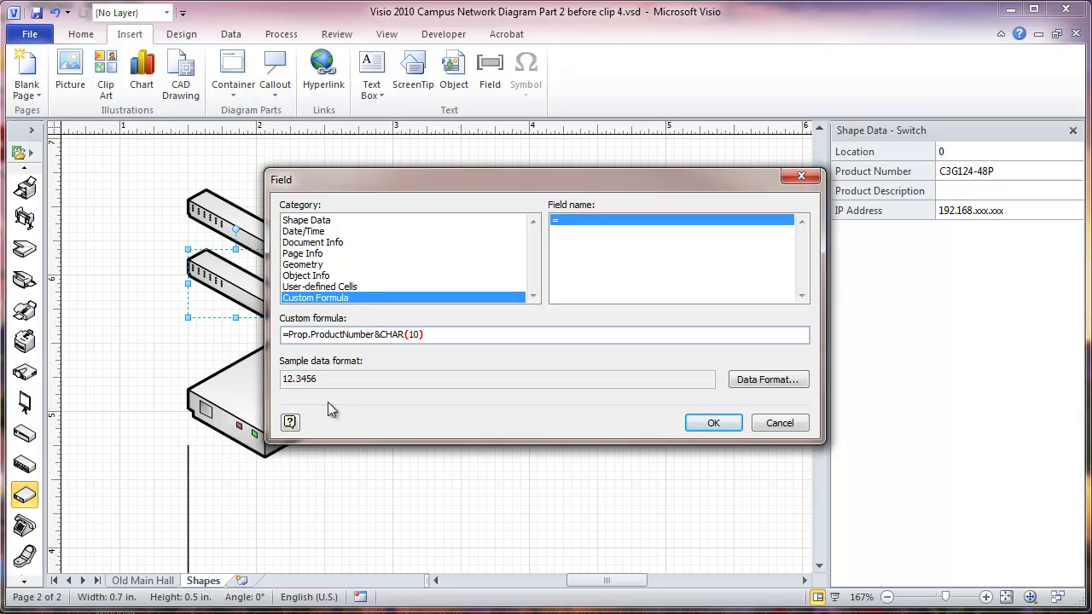
text(&Prop)
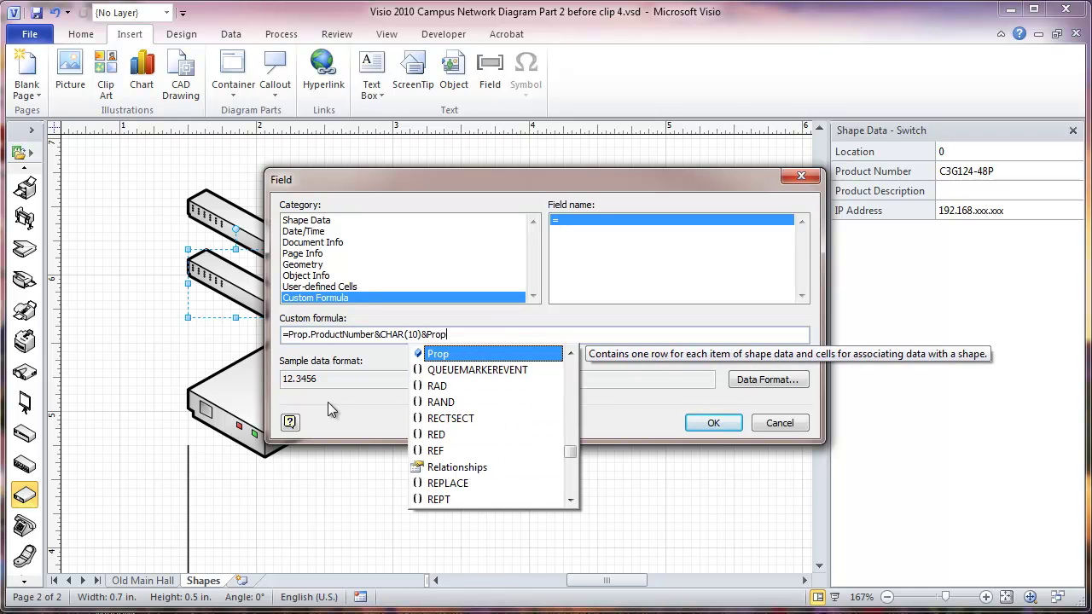
text(.)
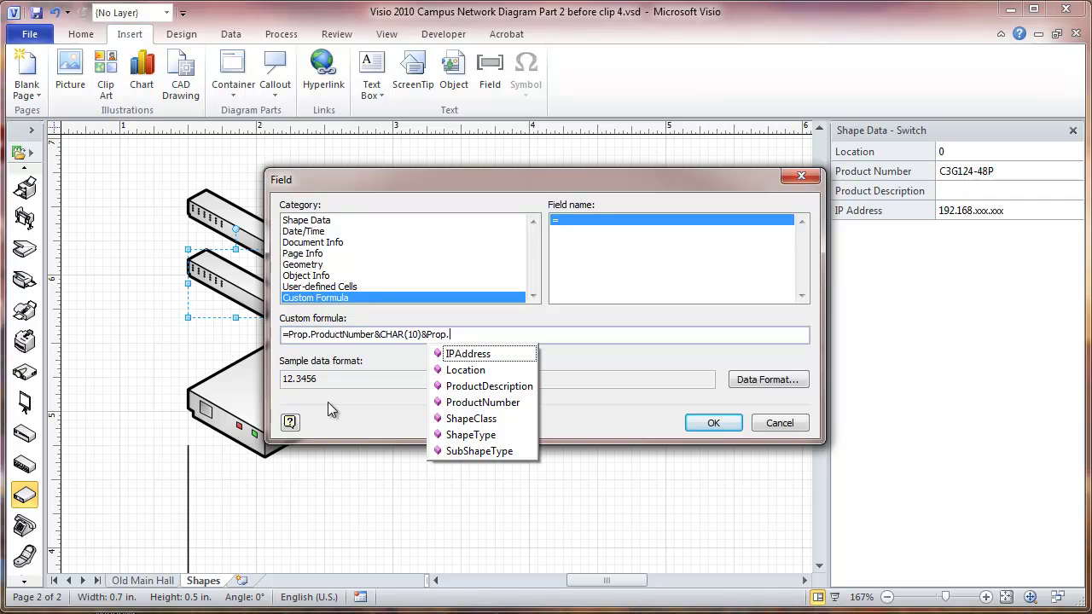
double_click(467, 354)
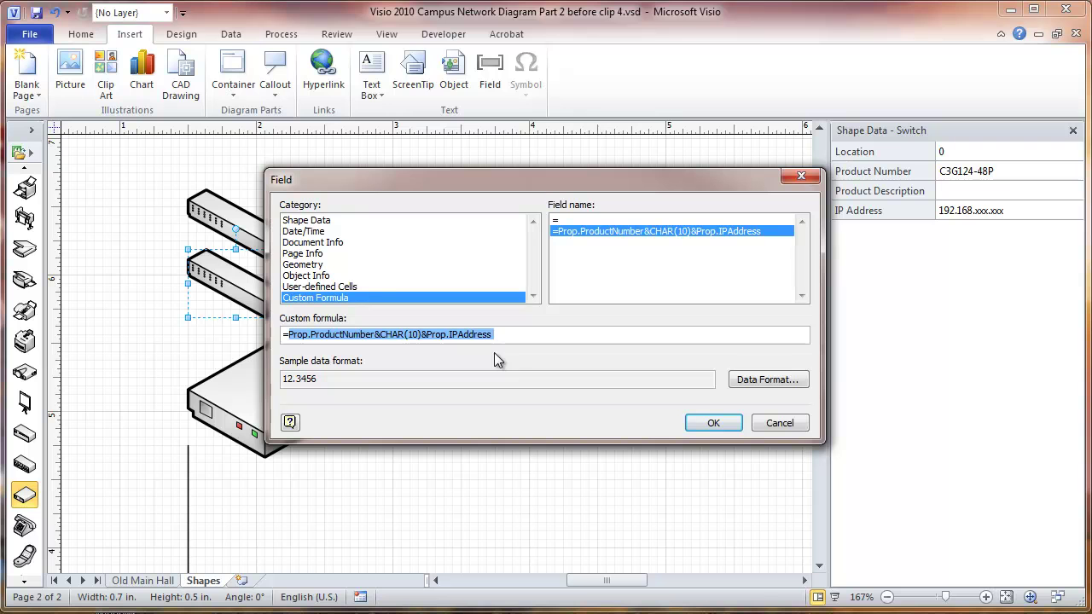
click(715, 423)
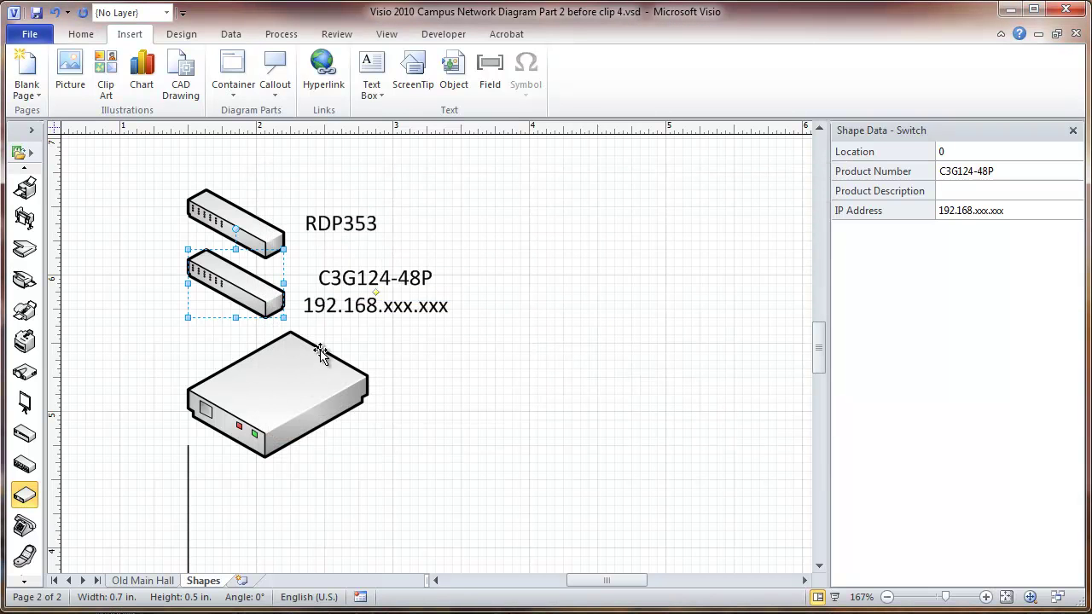
Paste the ProductNumber/IPAddress custom formula as the modem's field label and drag it to the right
click(321, 349)
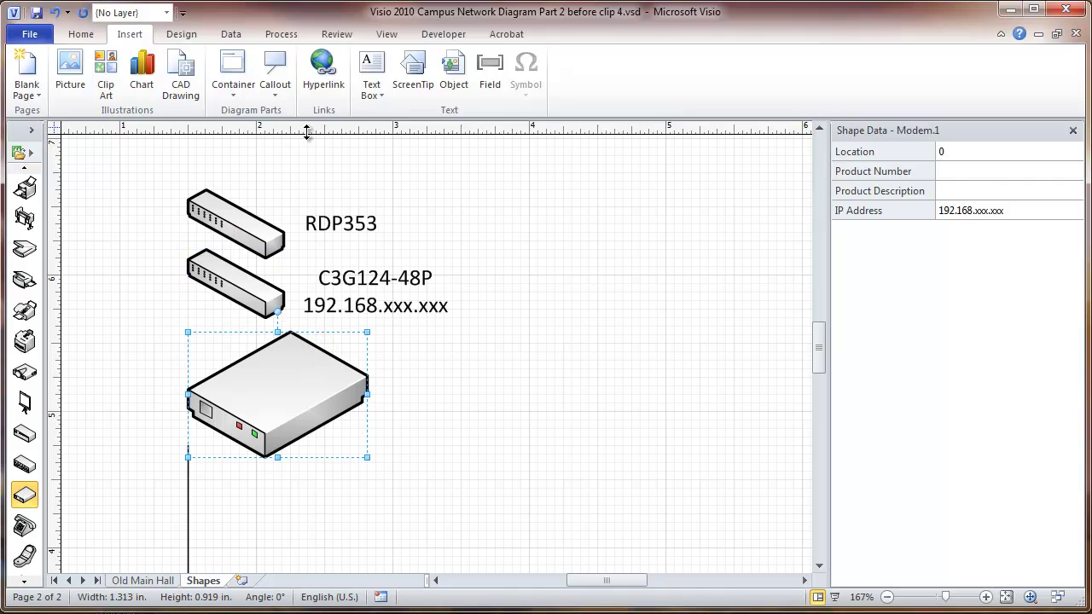
click(486, 88)
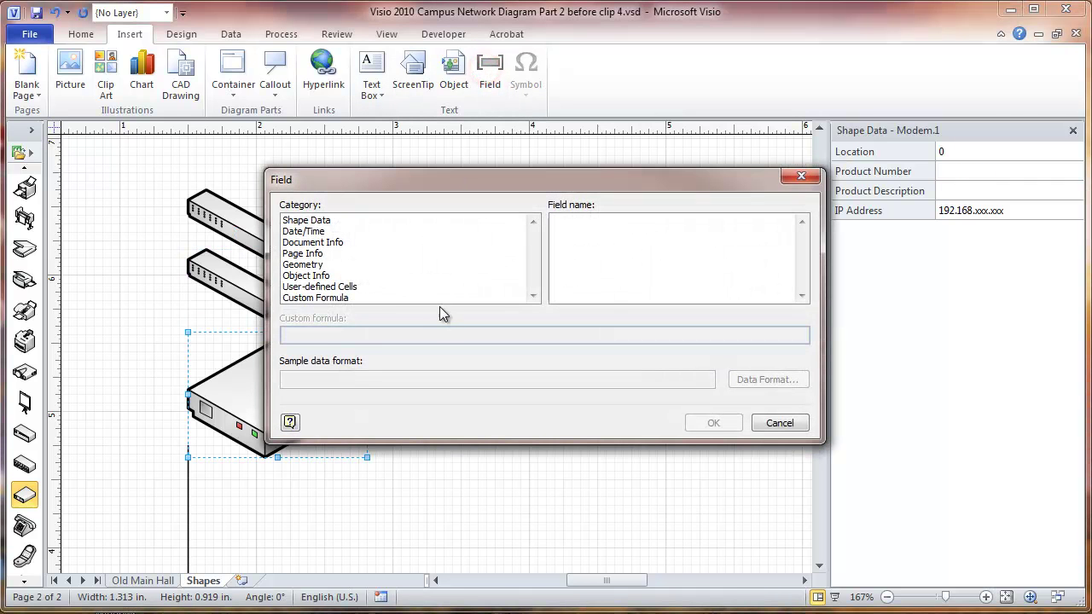
click(316, 298)
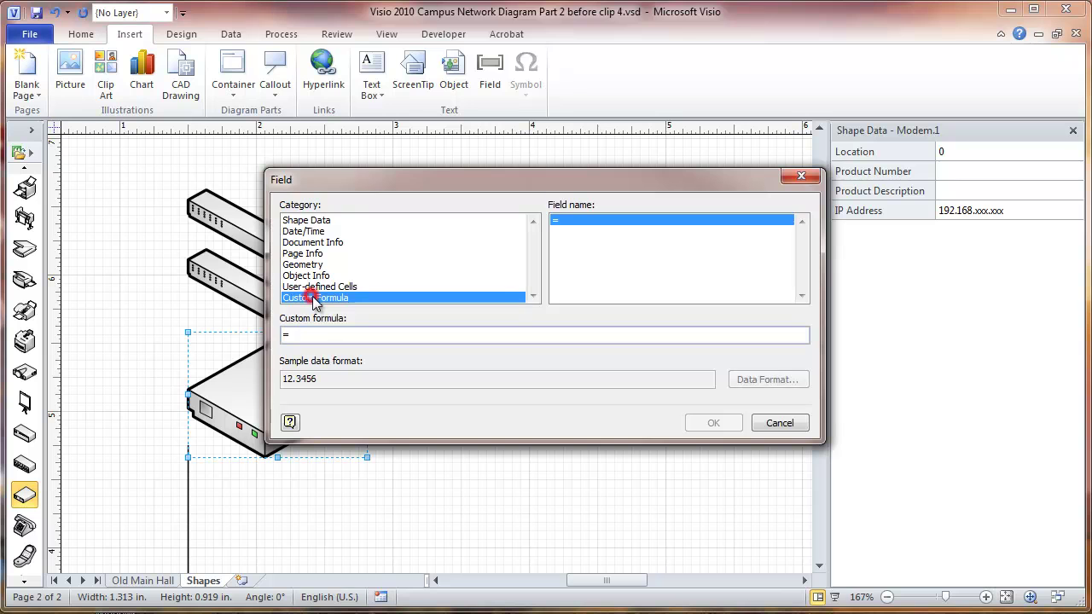
click(296, 334)
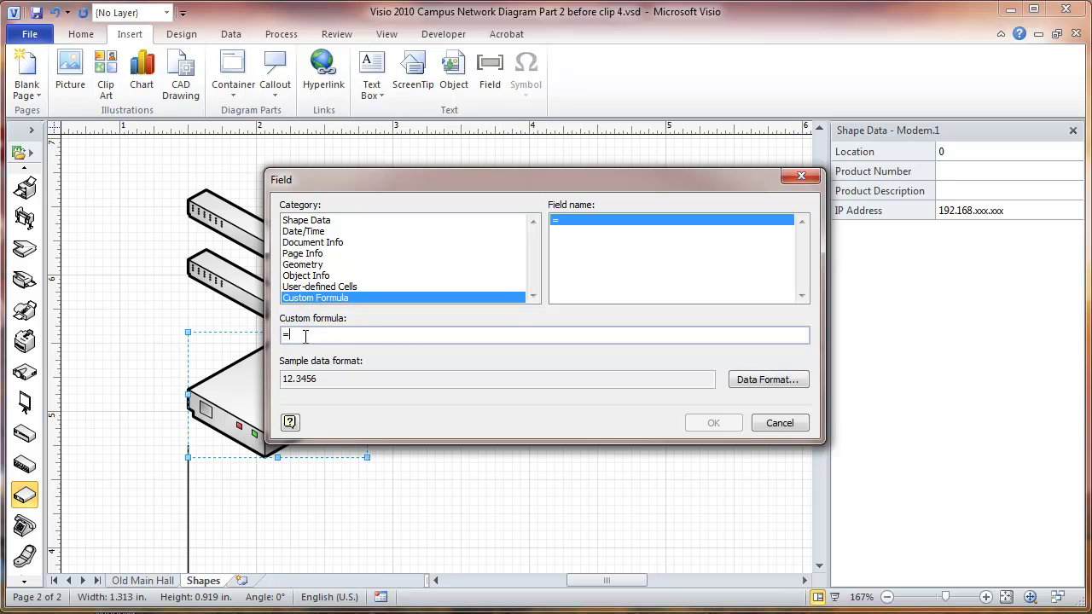
text(Prop.ProductNumber&CHAR(10)&Prop.IPAddress)
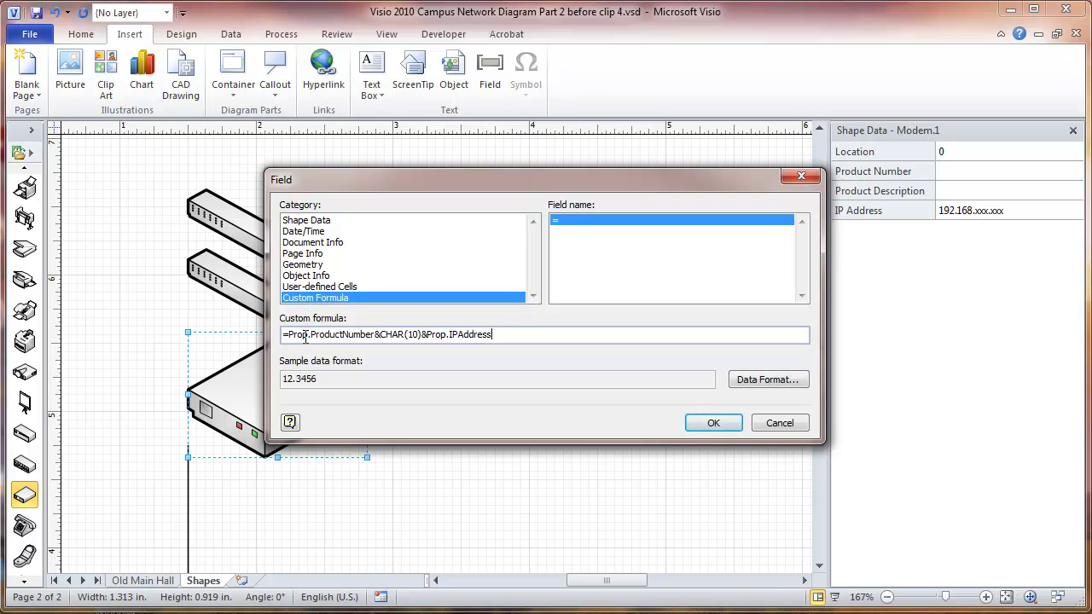
click(721, 429)
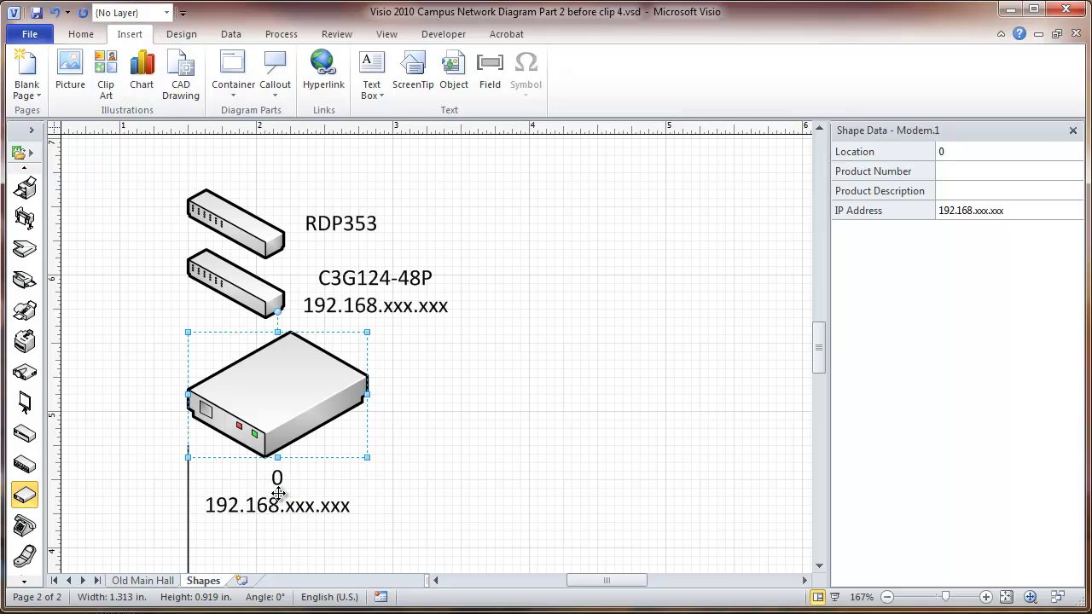
drag(278, 493, 449, 375)
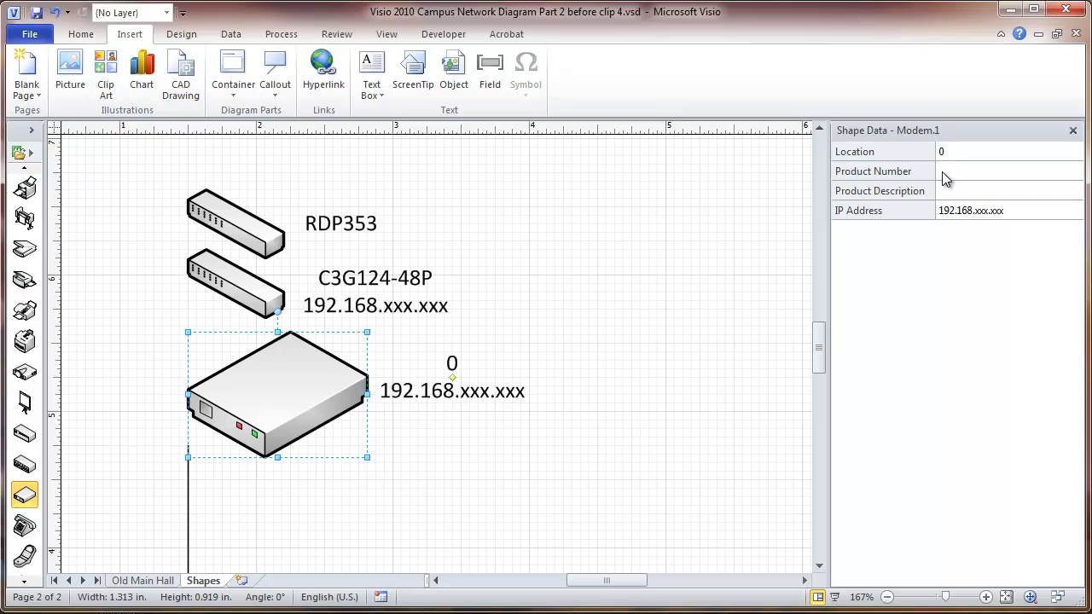
Enter SURTA2200RMXL3U as the modem's Product Number so its label shows that model
click(943, 173)
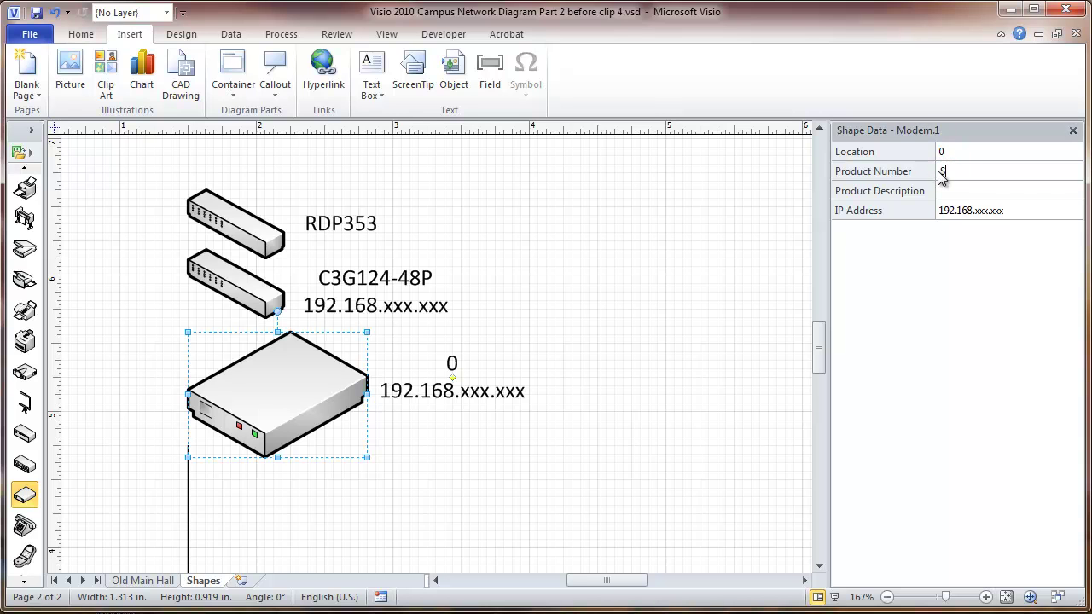
text(SURTA2200RMXL)
key(Return)
click(702, 341)
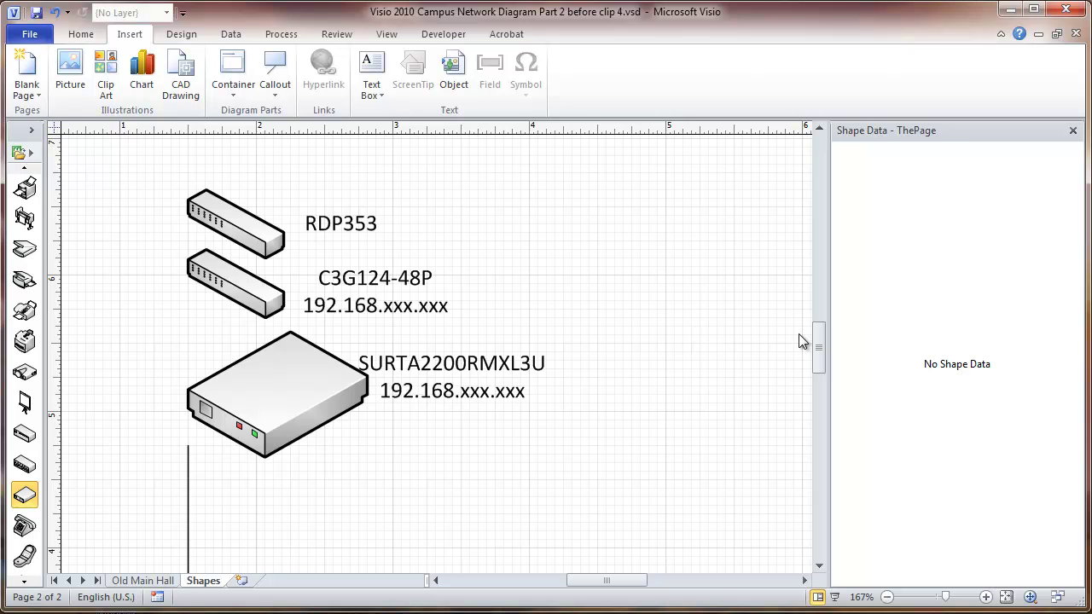
Insert the connector's Cable ID shape-data field so the line displays NNNNN
drag(818, 354, 812, 367)
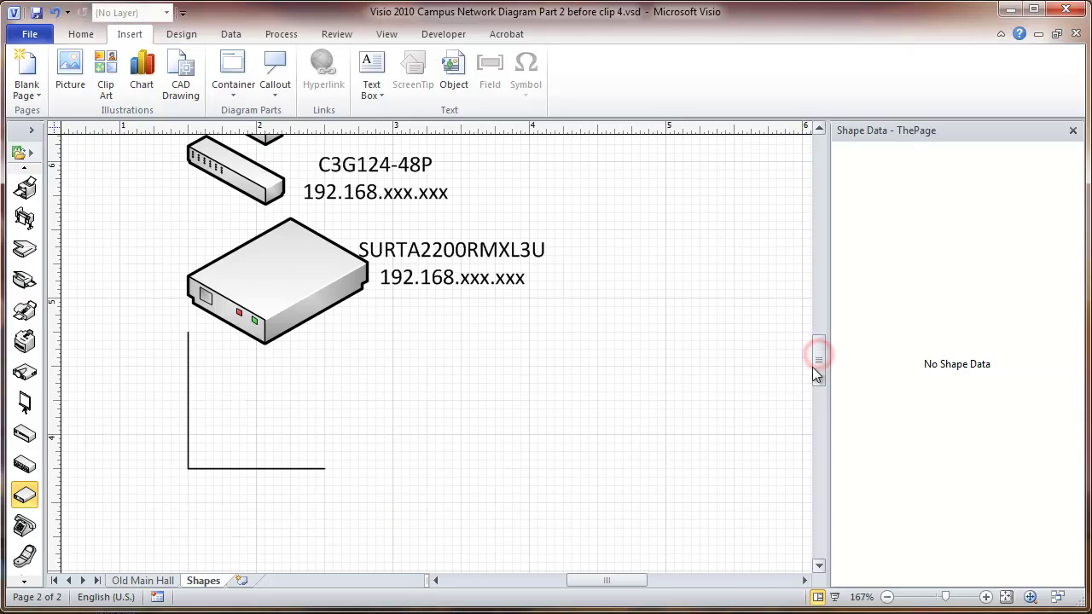
click(189, 407)
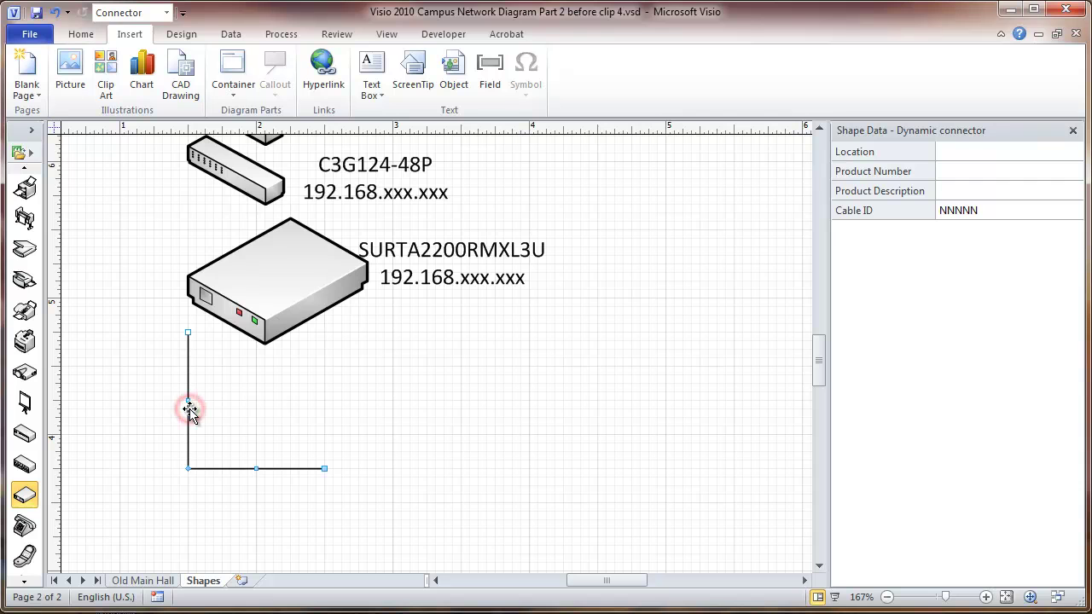
click(492, 69)
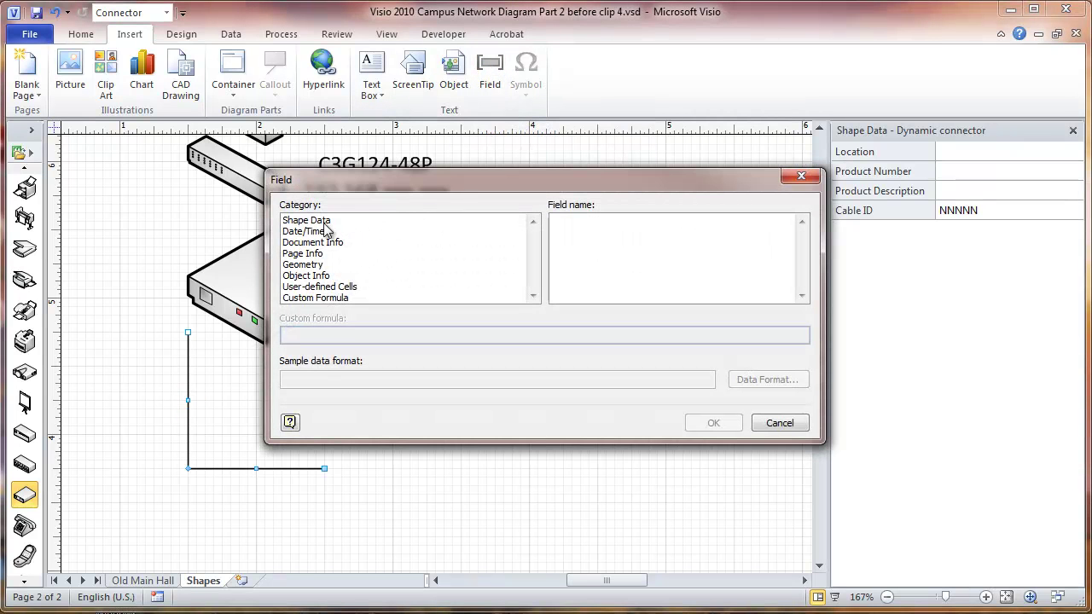
click(320, 223)
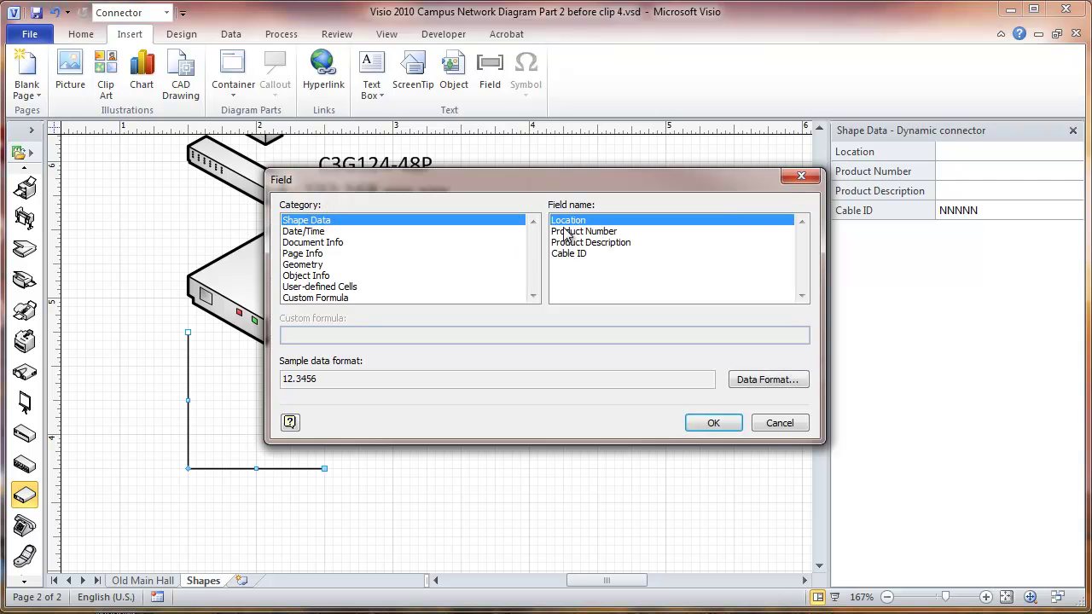
click(579, 254)
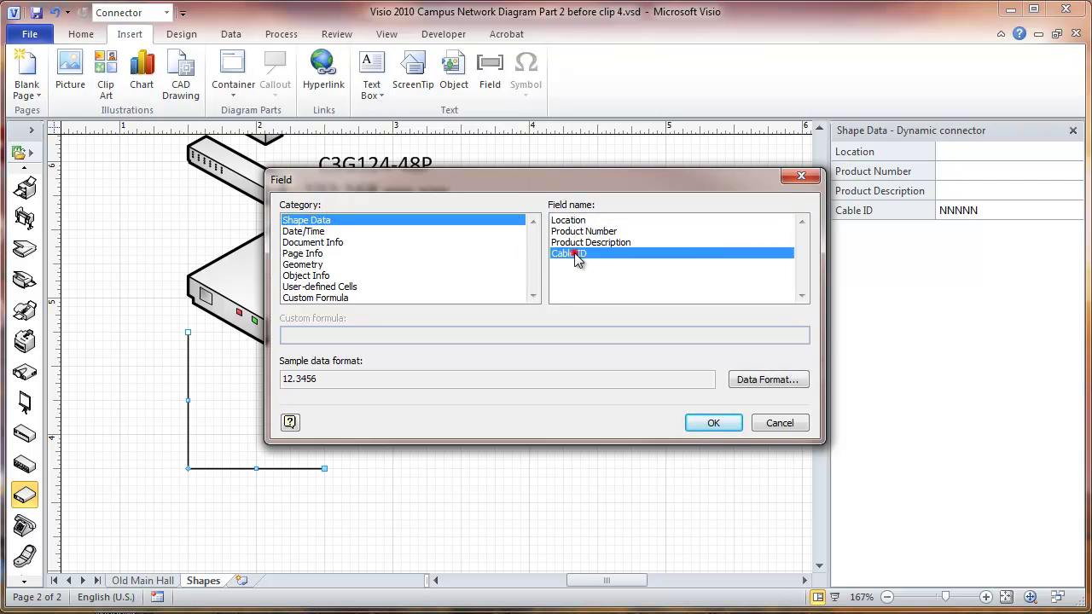
click(713, 424)
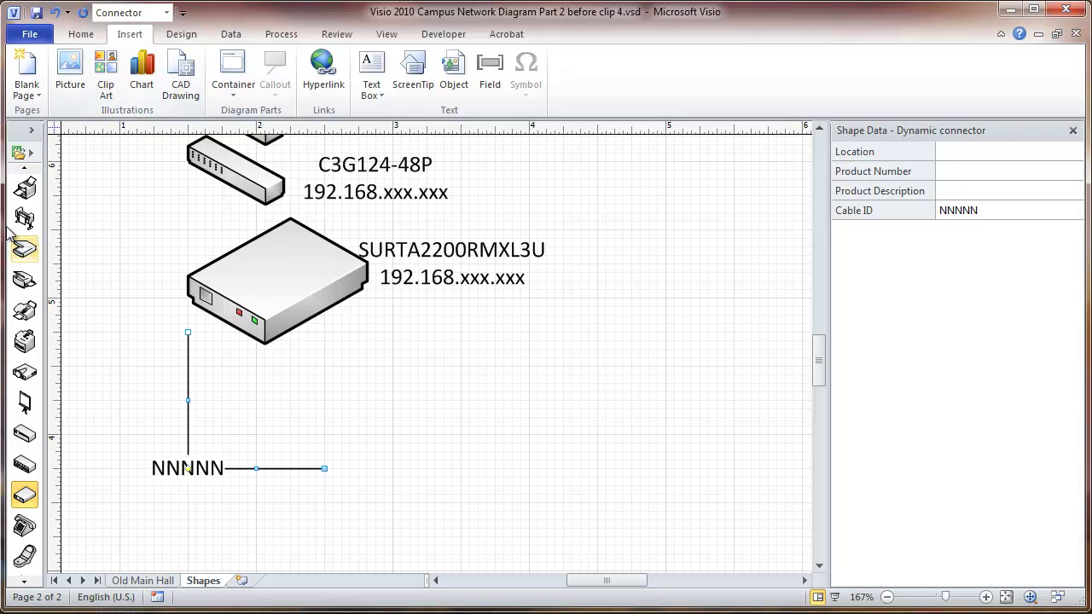
click(80, 33)
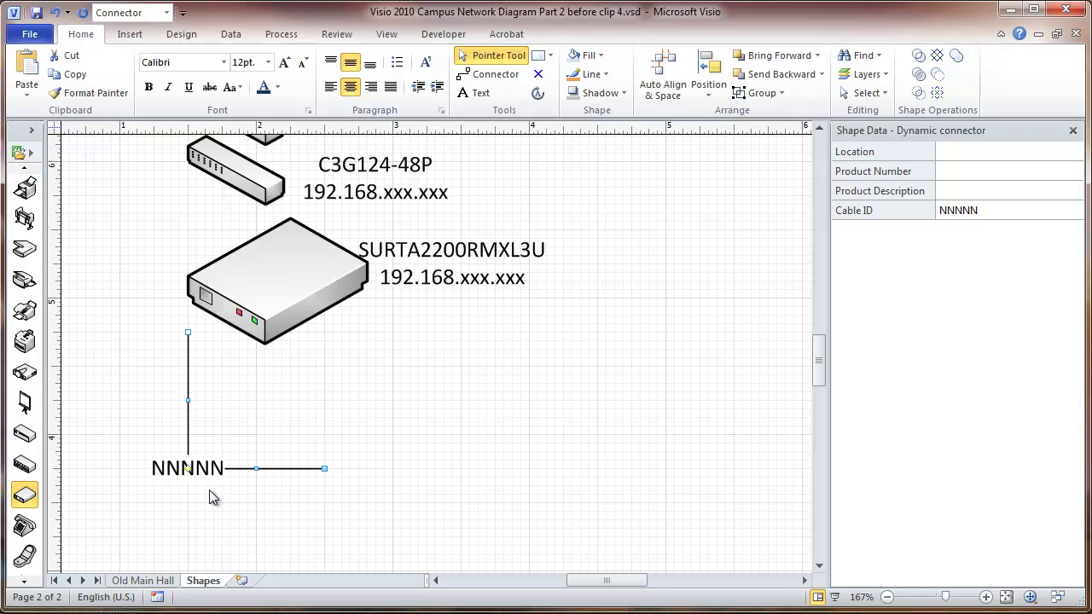
click(539, 94)
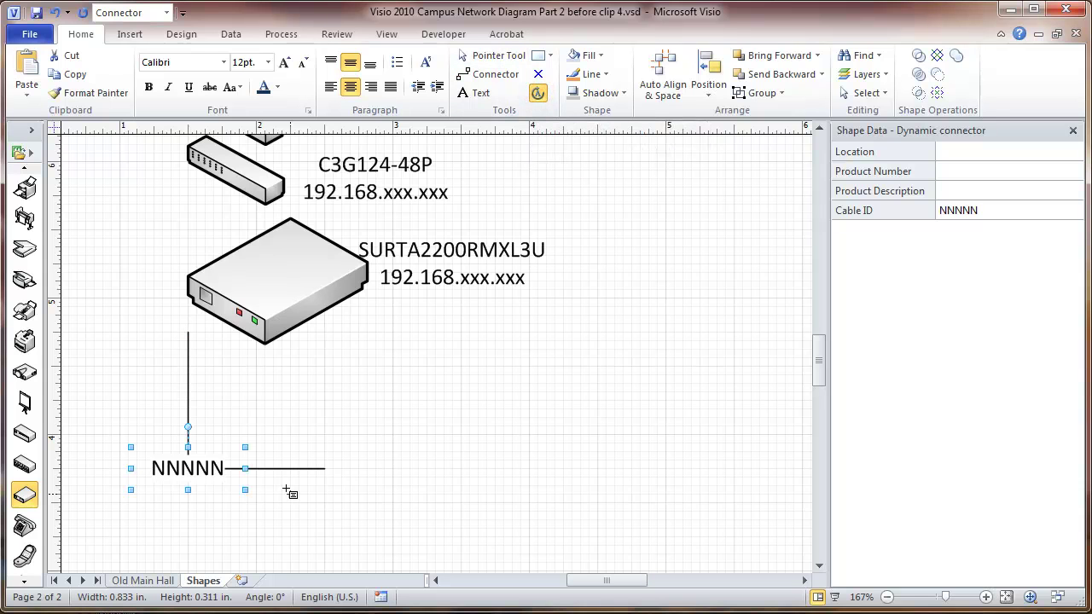
Rotate the NNNNN label 90° beside the connector's vertical segment and delete the empty text box
click(196, 452)
drag(187, 427, 177, 402)
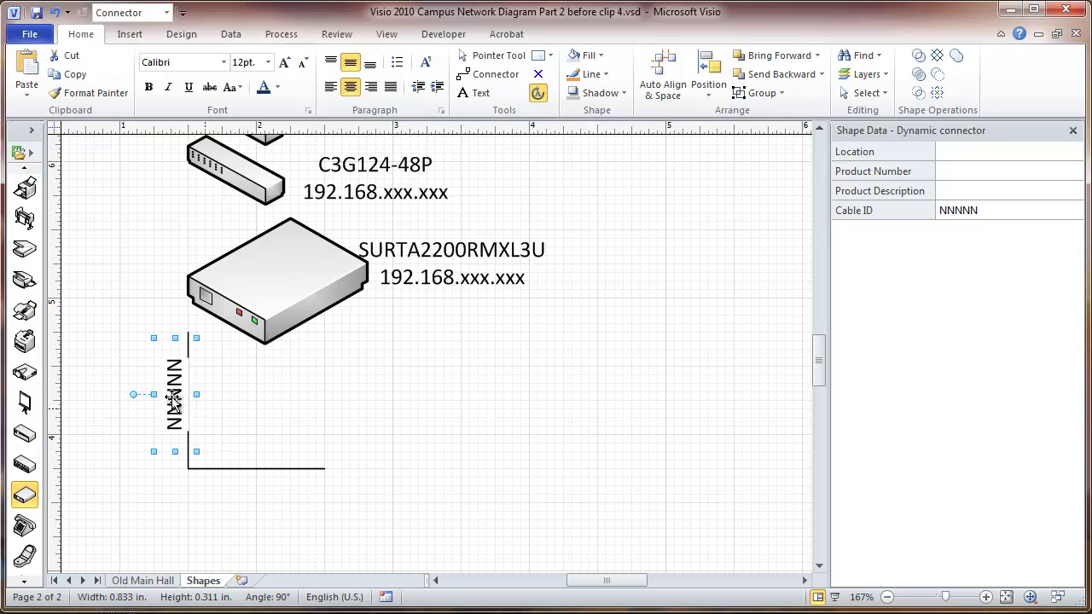
drag(177, 397, 169, 395)
key(ctrl+2)
click(260, 420)
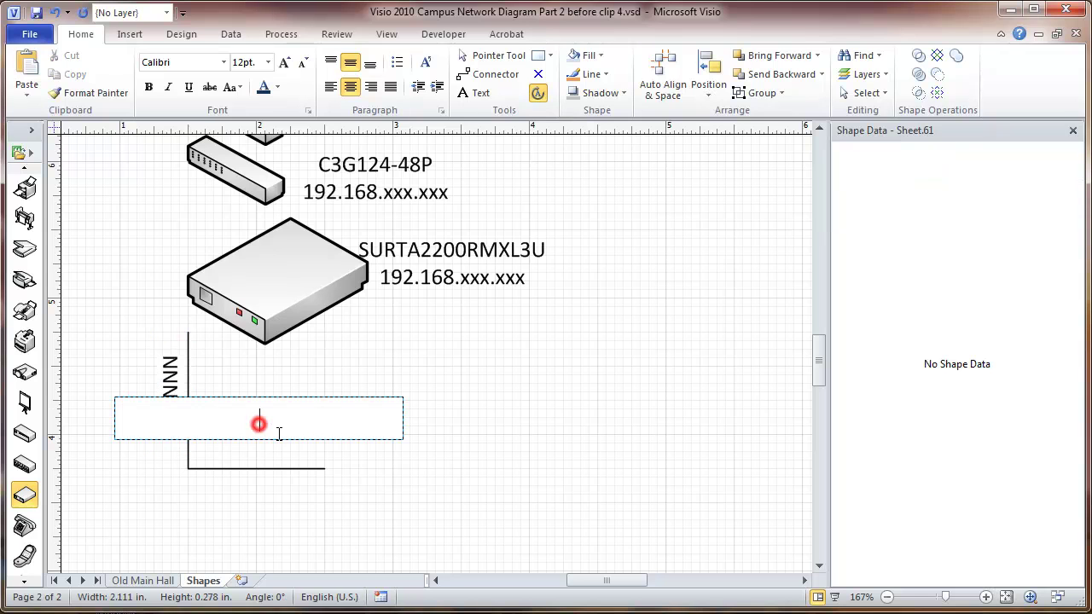
click(333, 514)
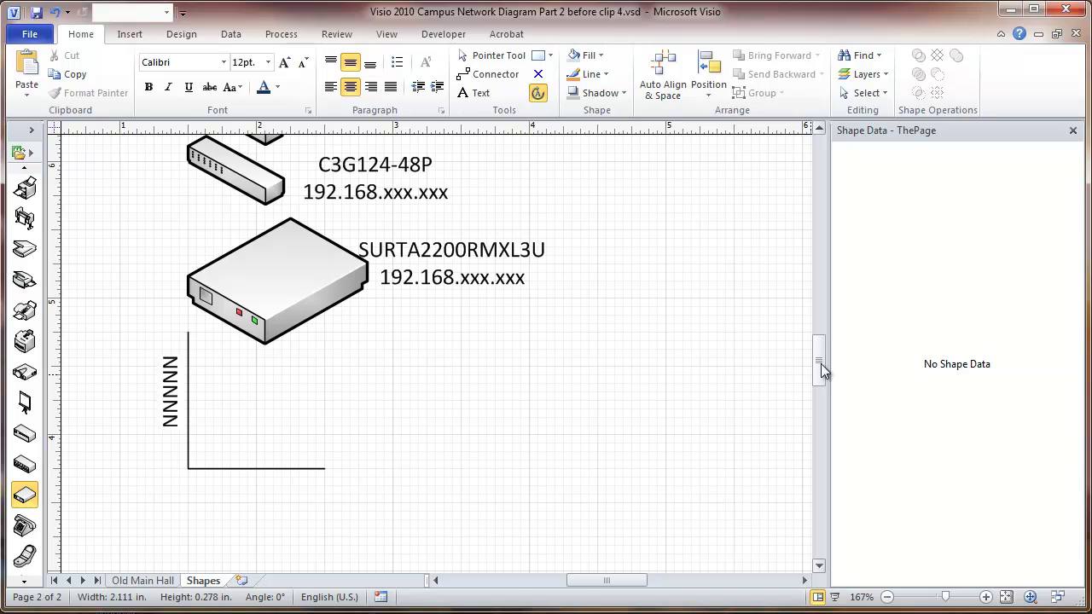
Move the RDP353 switch higher on the page
drag(821, 364, 812, 345)
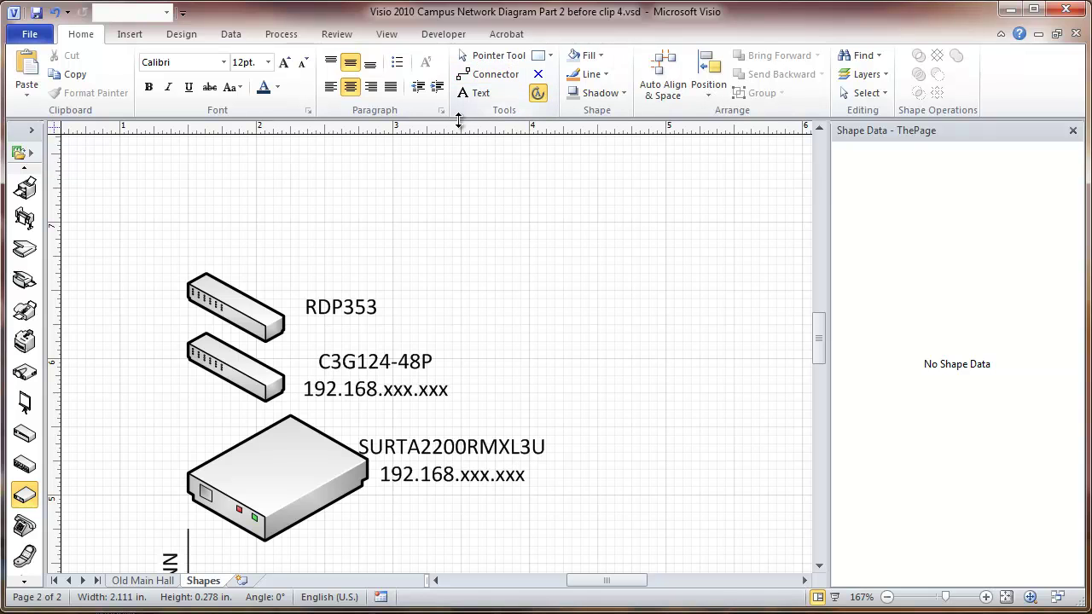
click(465, 56)
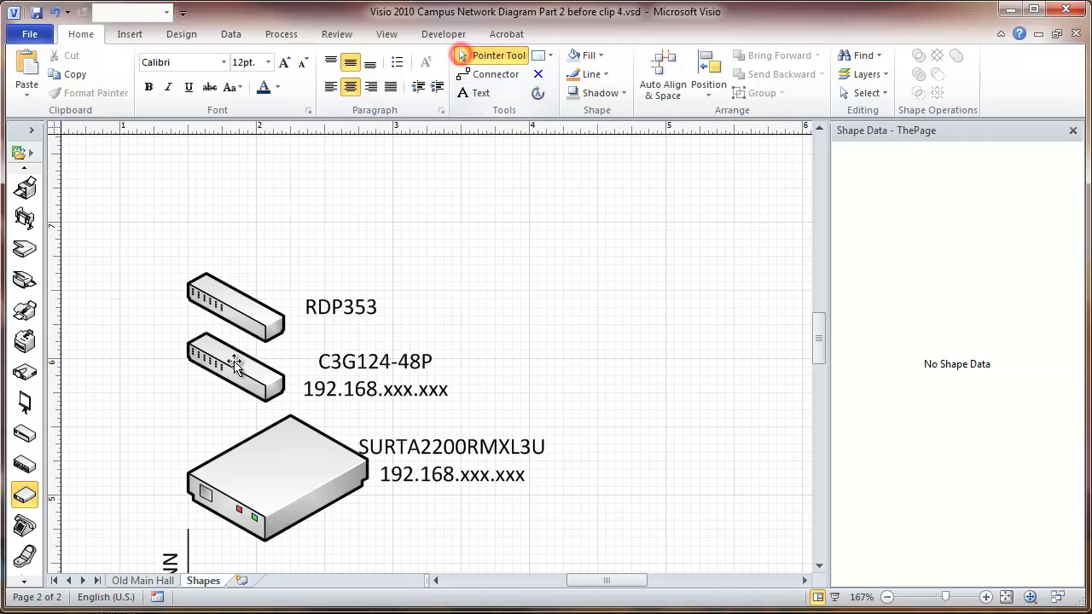
click(240, 291)
drag(240, 291, 242, 205)
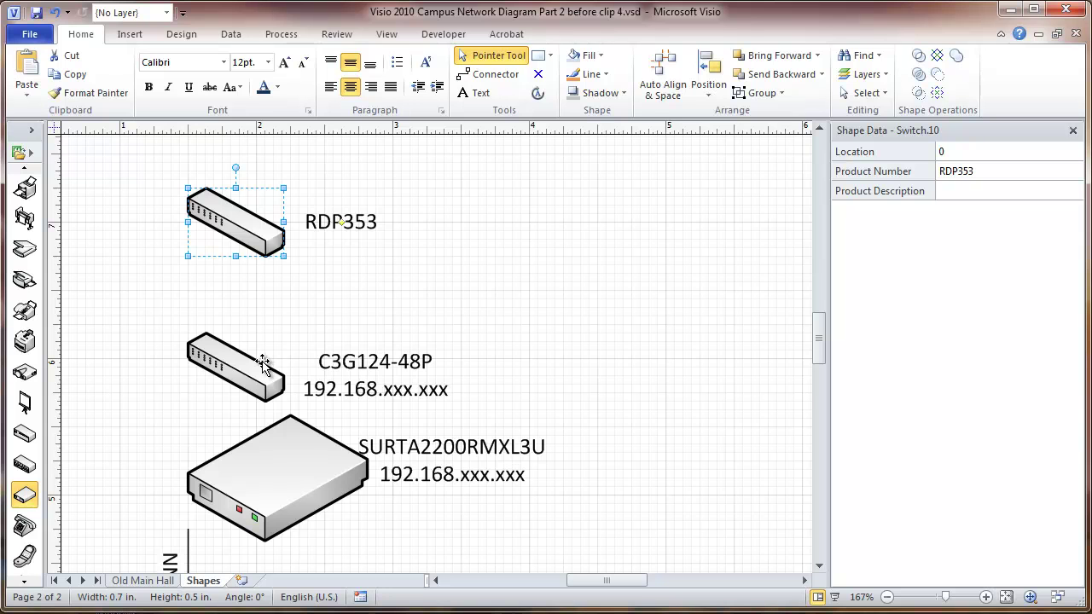
Duplicate the C3G124-48P switch, placing the copy just below RDP353
drag(263, 362, 261, 283)
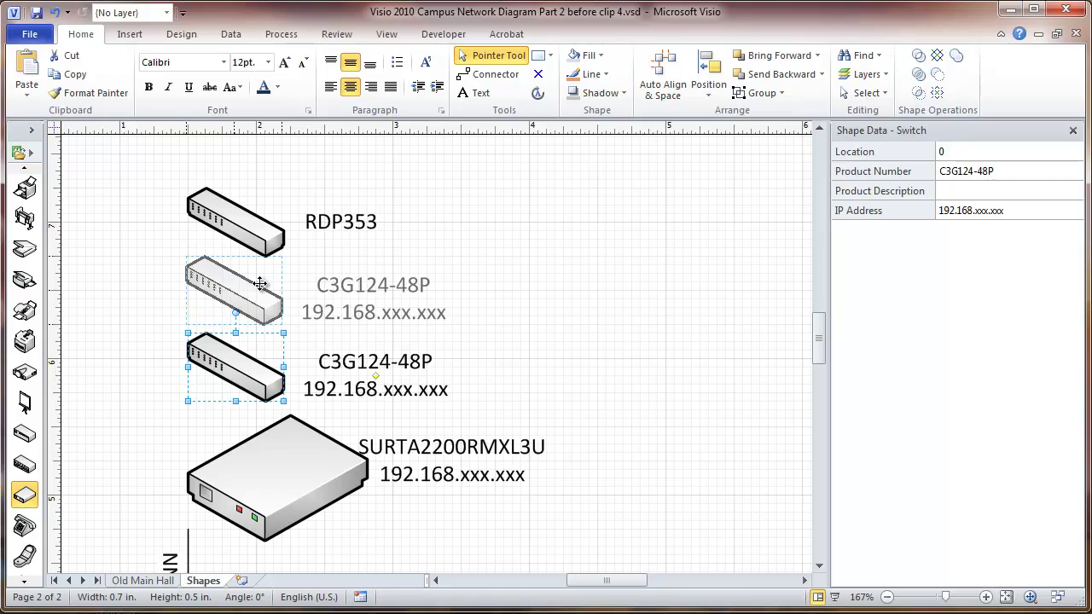
drag(261, 283, 261, 285)
click(361, 286)
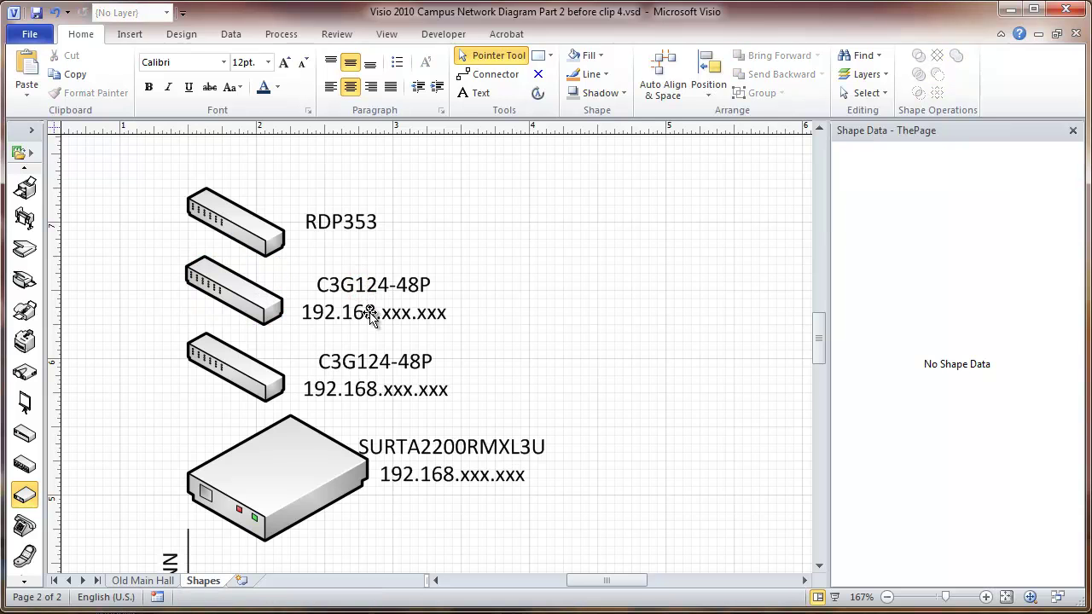
Change the copied middle switch's Product Number from C3G124-48P to NBRK0201
click(368, 312)
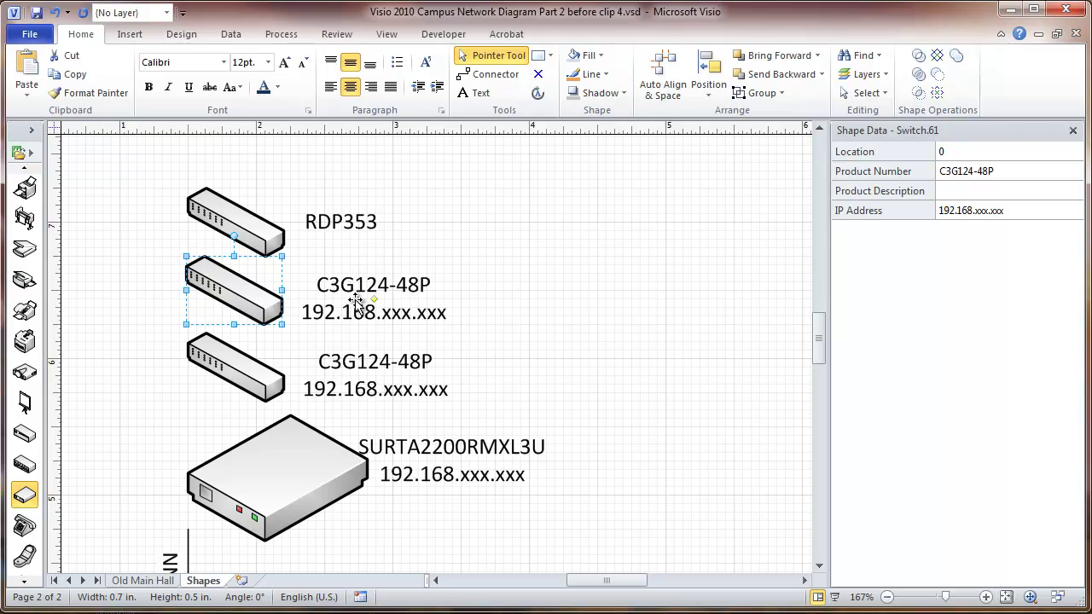
click(950, 171)
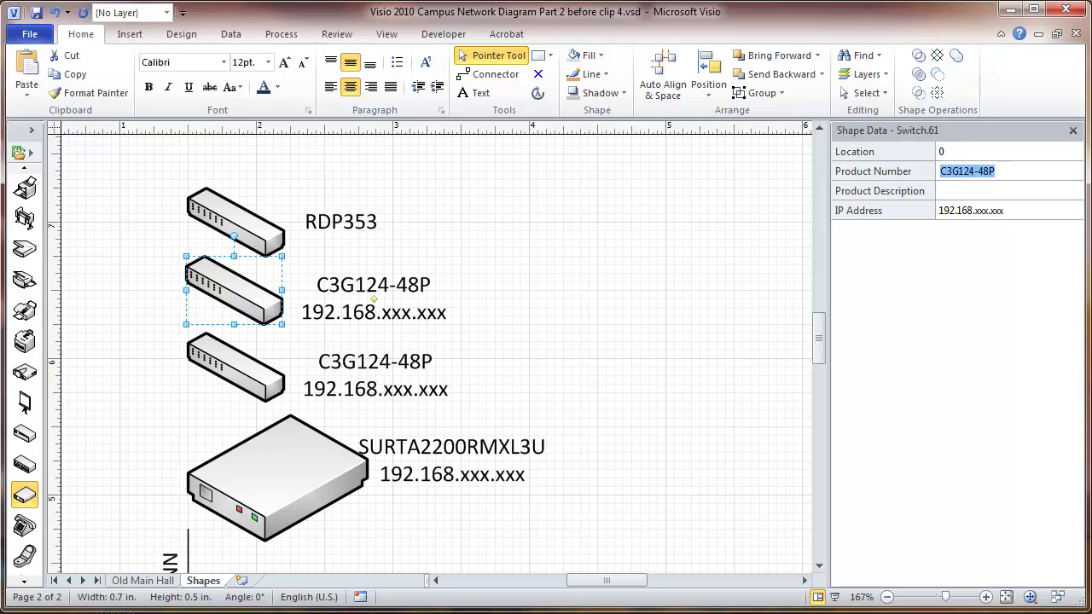
click(779, 611)
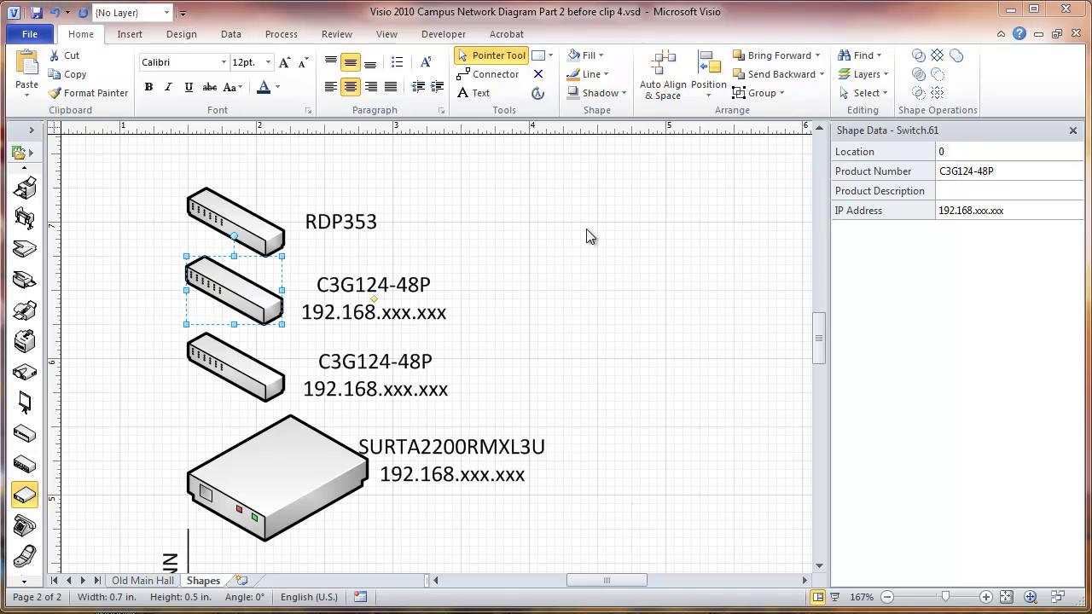
click(952, 176)
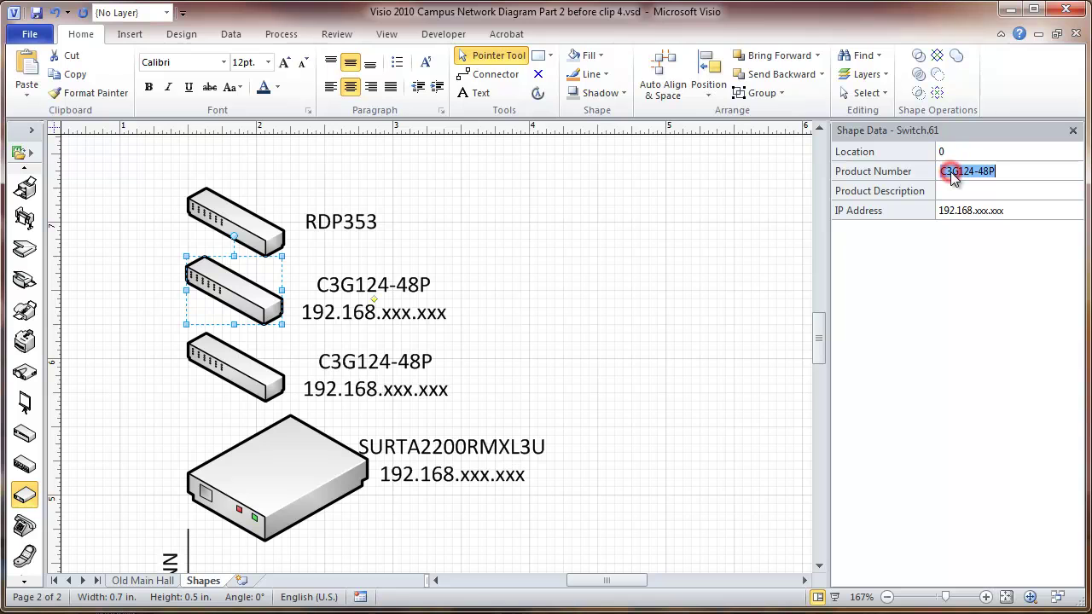
text(NBRK0201)
click(585, 348)
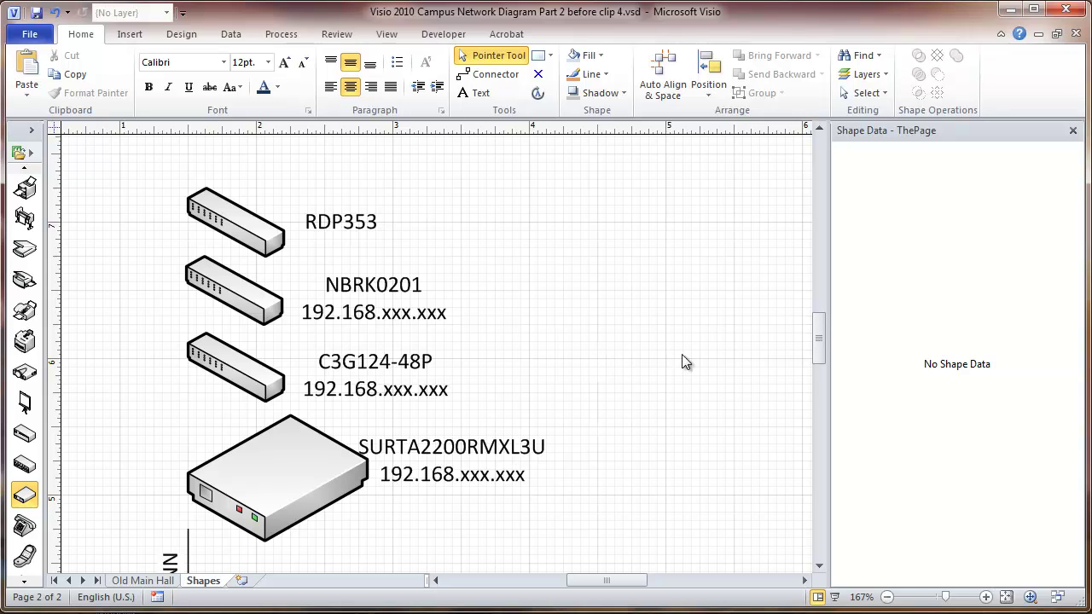
Select all the device shapes and set their labels to 8 pt, left-aligned
click(887, 597)
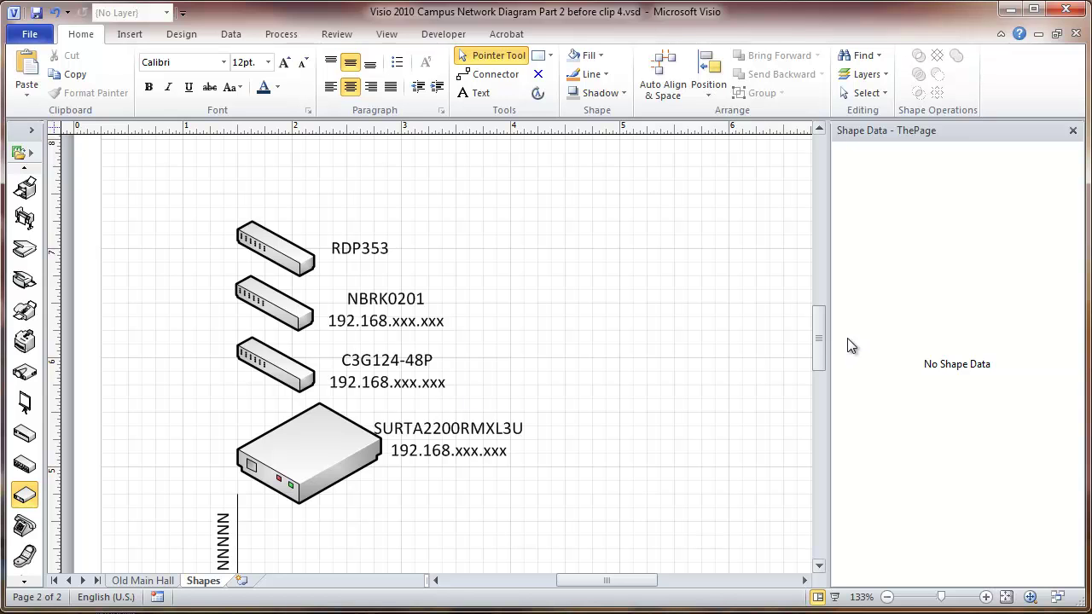
drag(819, 329, 820, 336)
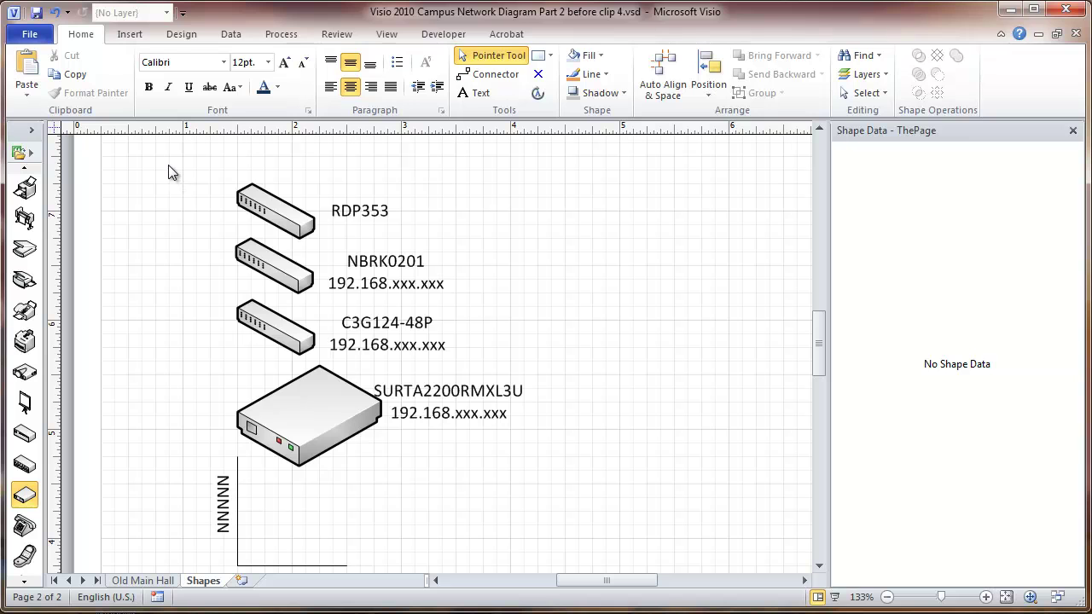
drag(168, 164, 542, 543)
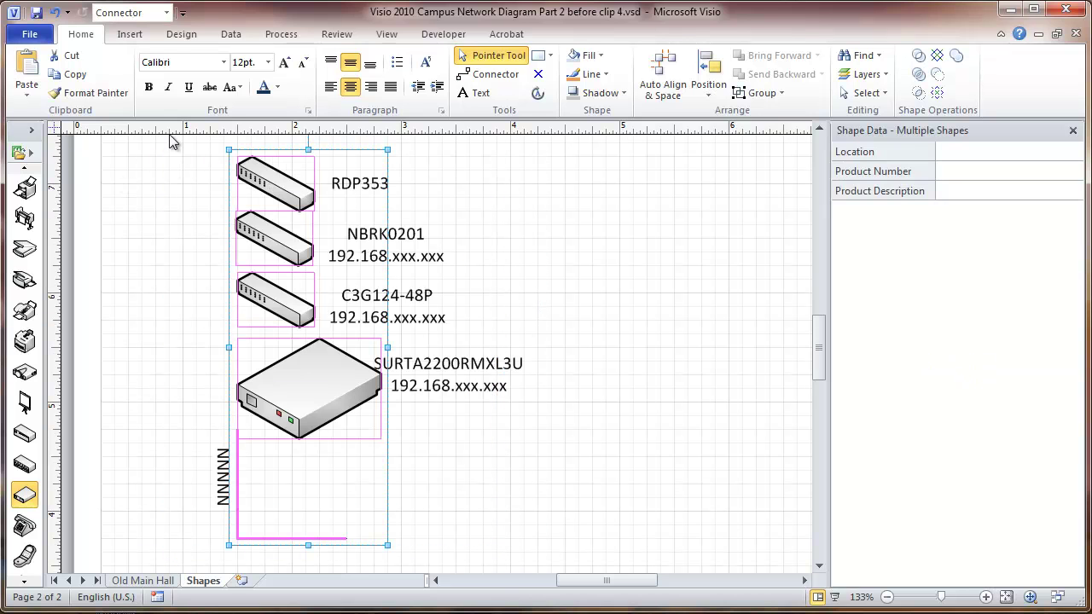
click(267, 63)
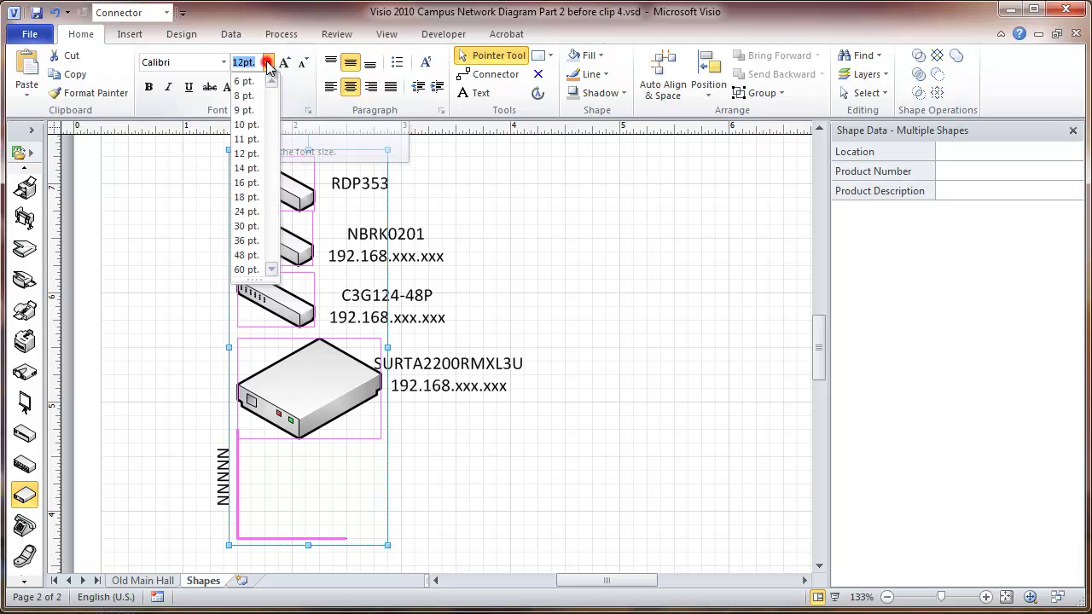
click(240, 95)
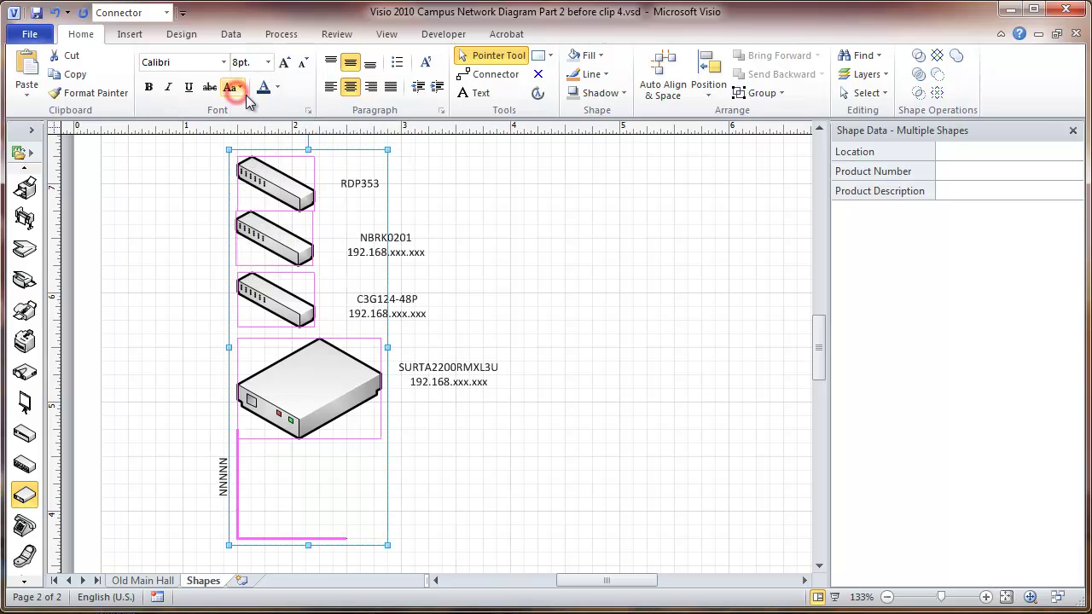
click(331, 87)
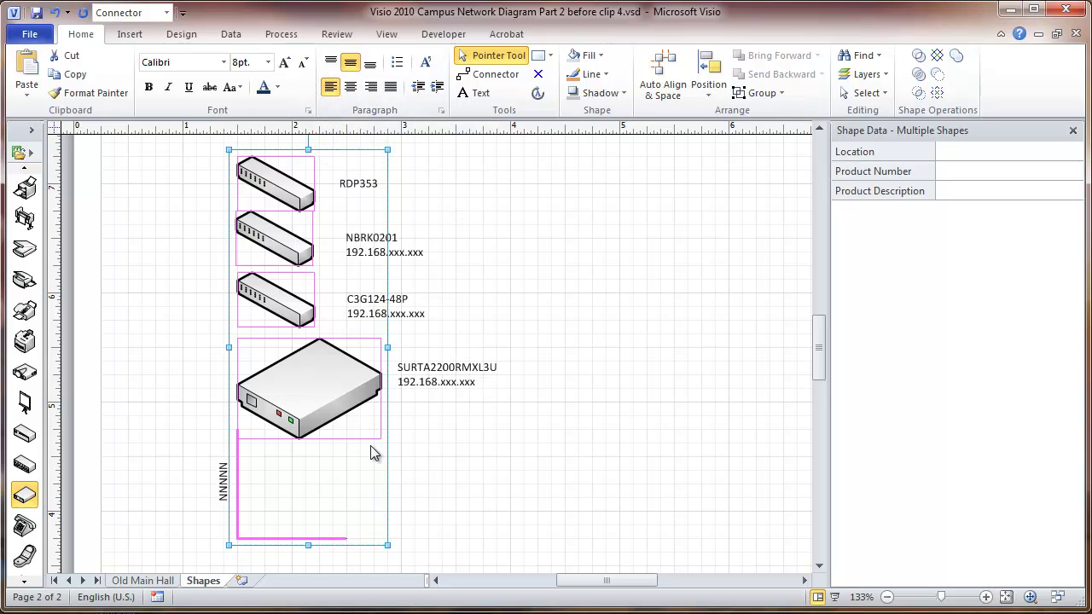
click(421, 454)
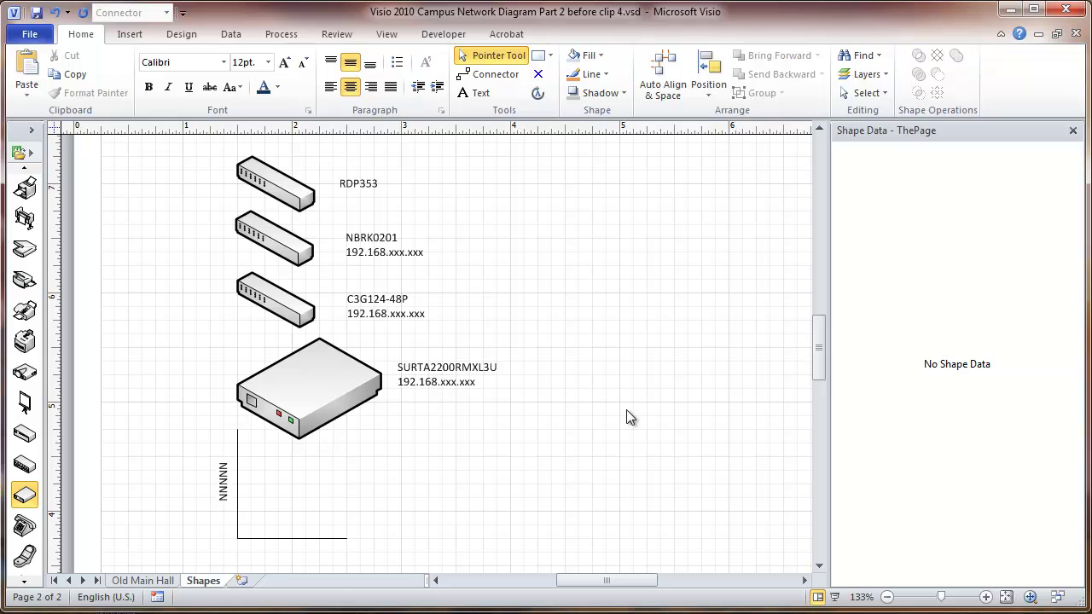
Rename the RDP353 switch shape from Switch.10 to PatchPanel.10 with Developer Shape Name
click(273, 186)
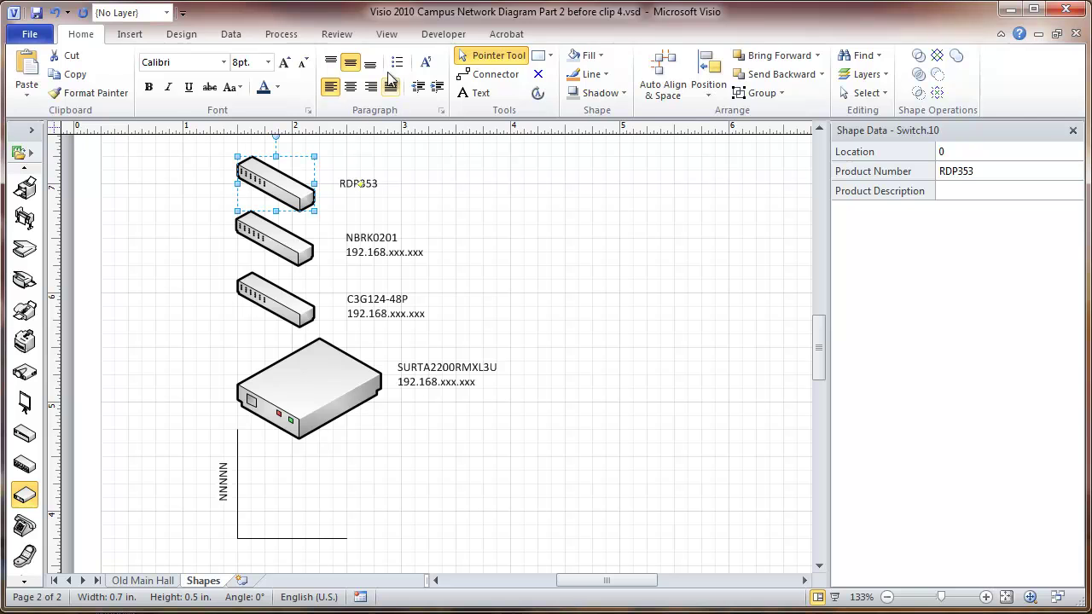
click(433, 34)
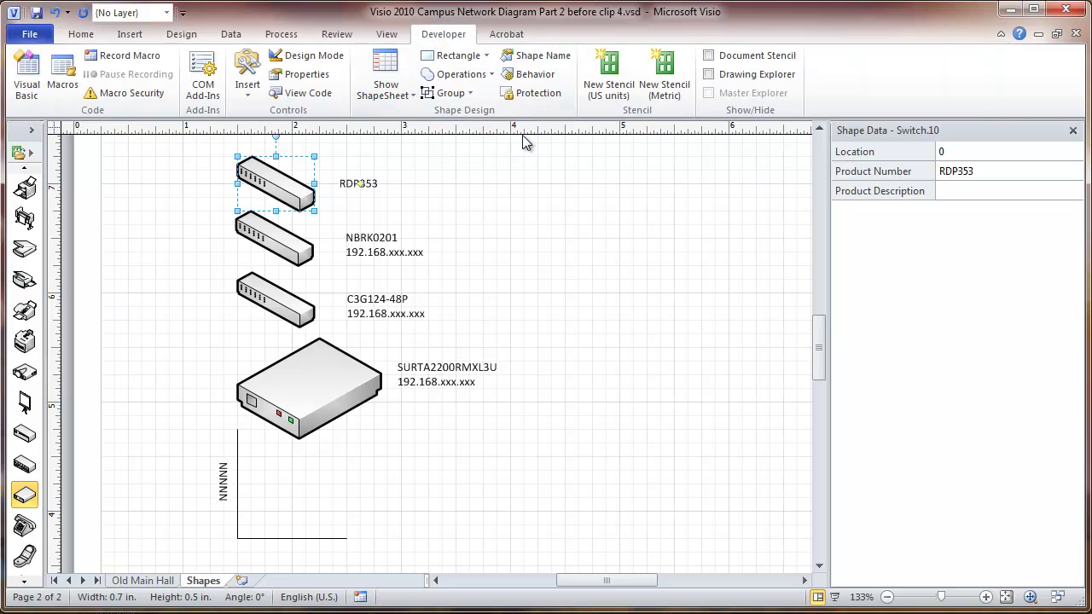
click(538, 56)
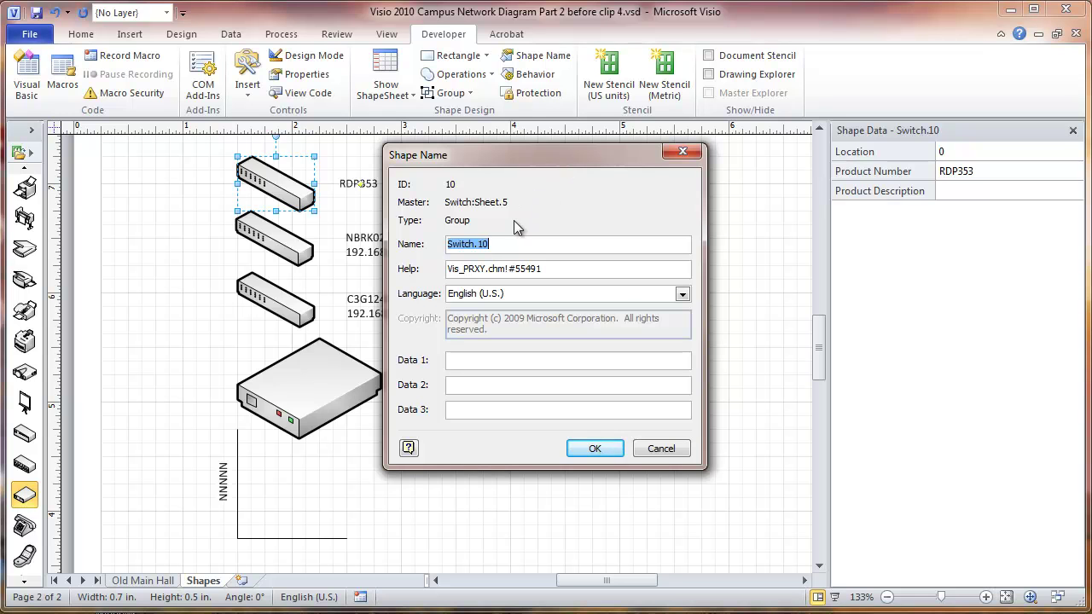
drag(461, 156, 556, 151)
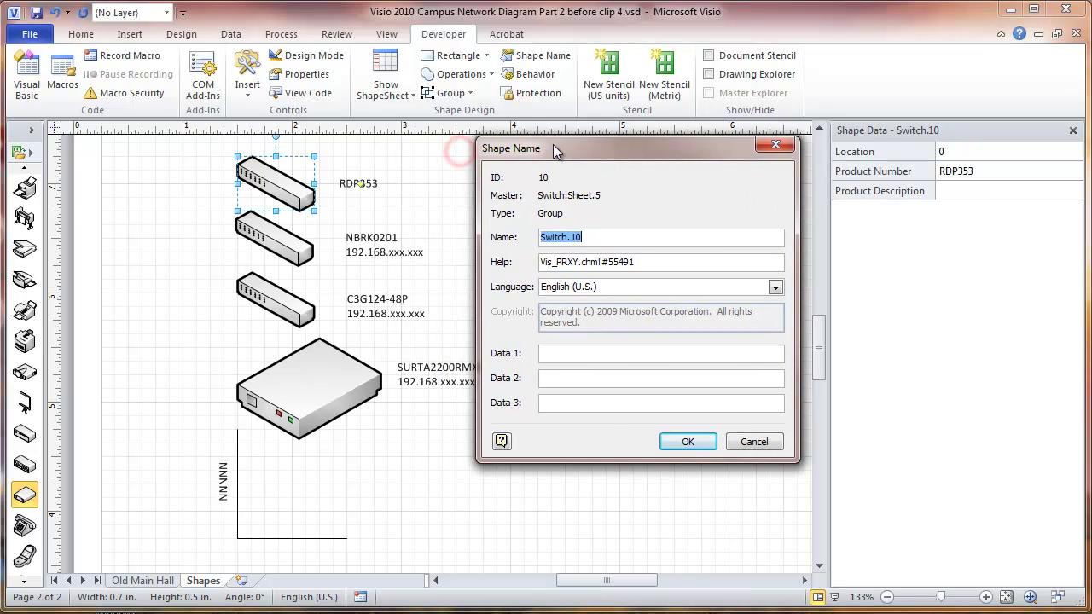
click(551, 237)
drag(564, 238, 537, 240)
text(PatchPanel)
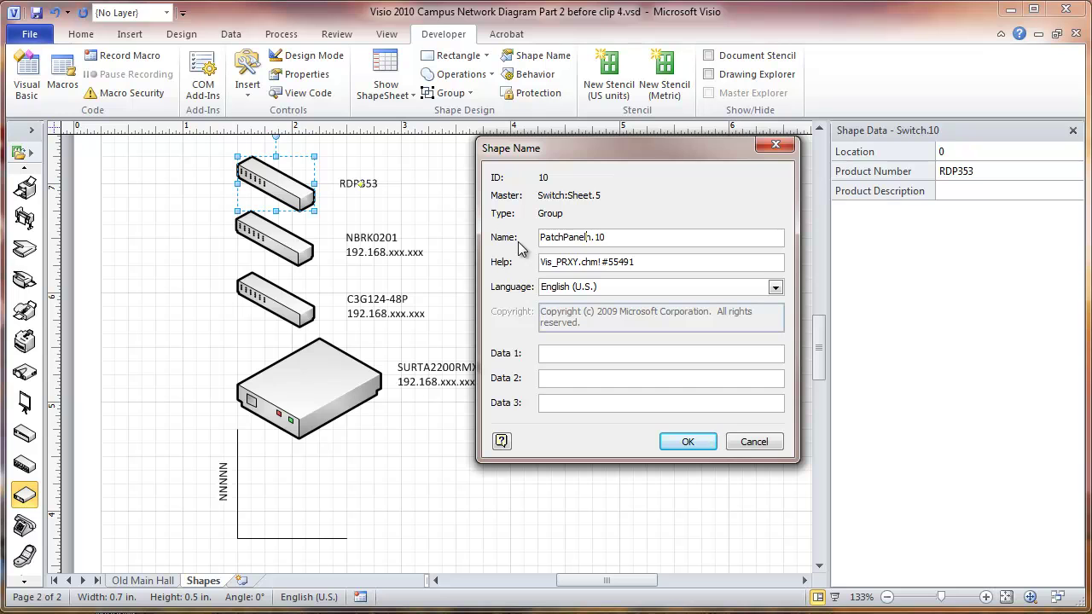
key(Delete)
click(680, 442)
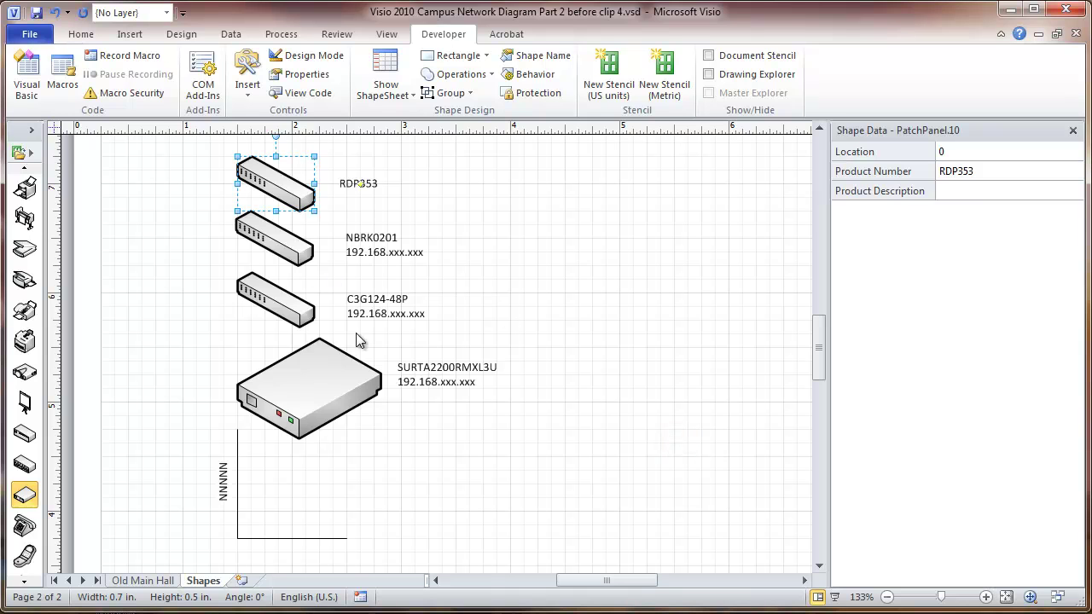
Rename the NBRK0201 switch shape to Monitor.61
click(365, 239)
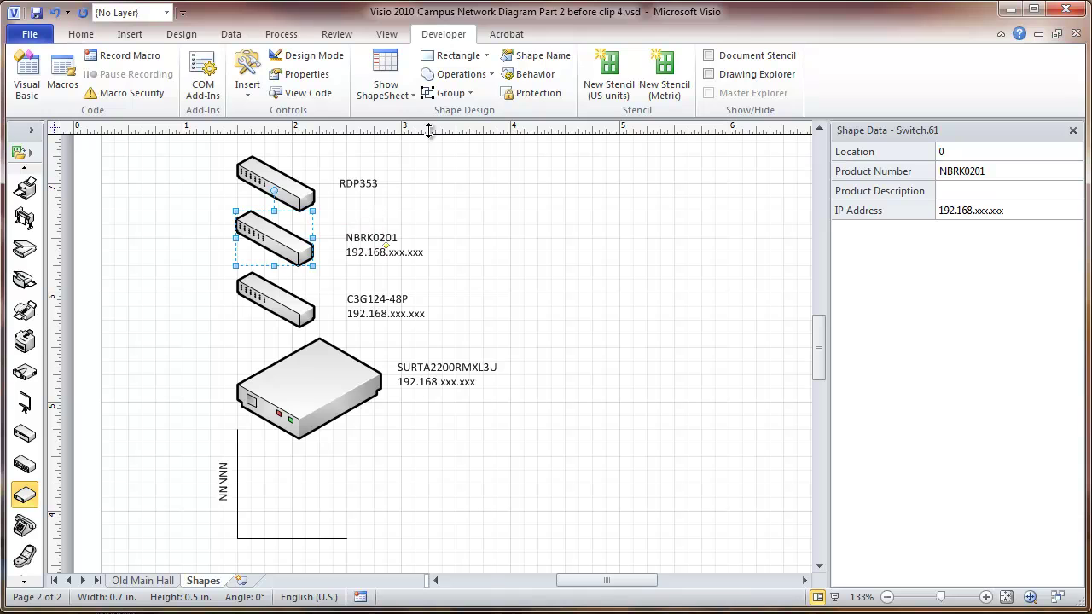
click(535, 56)
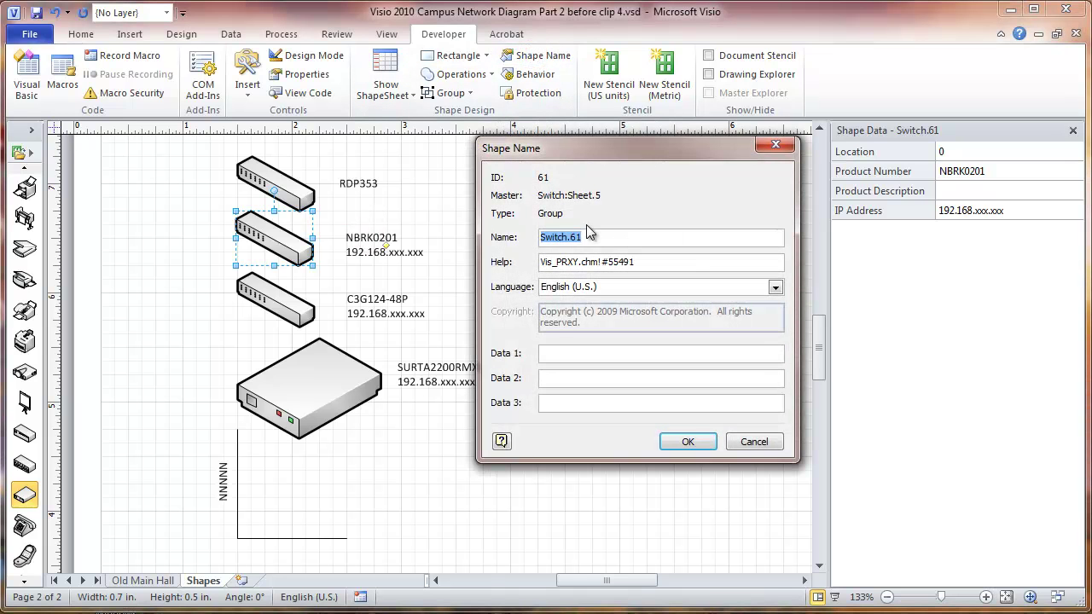
click(572, 237)
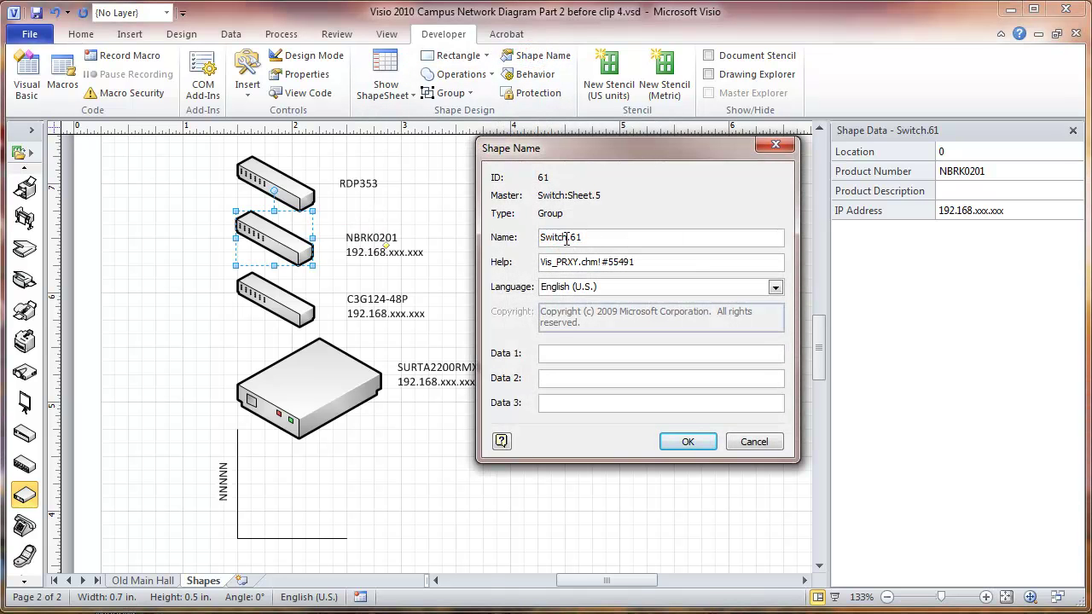
drag(565, 238, 528, 242)
text(Monitor)
click(687, 443)
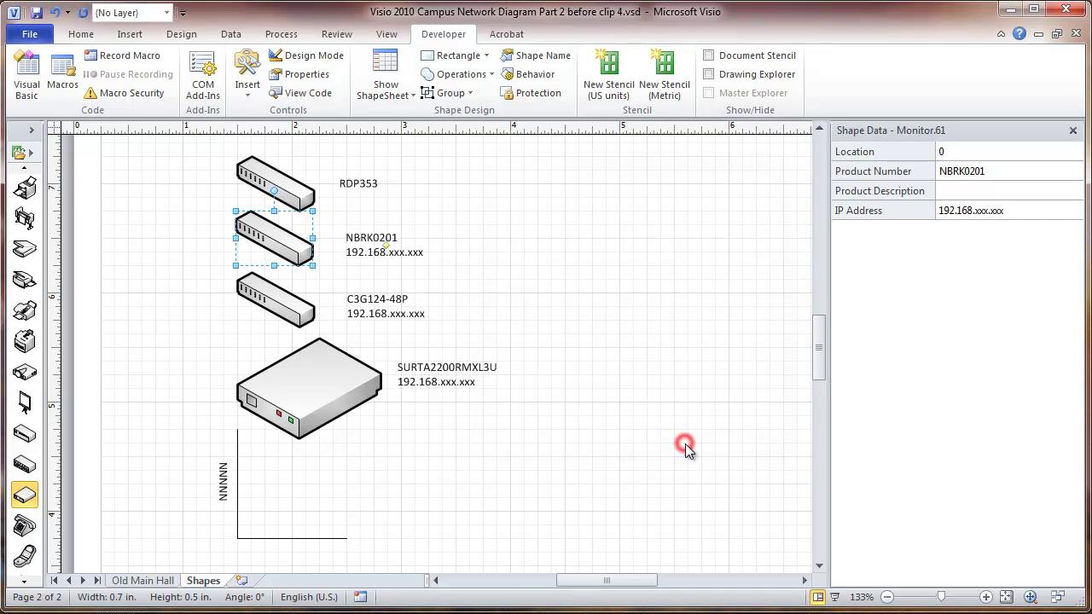
Rename the large SURTA2200RMXL3U modem shape to UPS.1
click(364, 368)
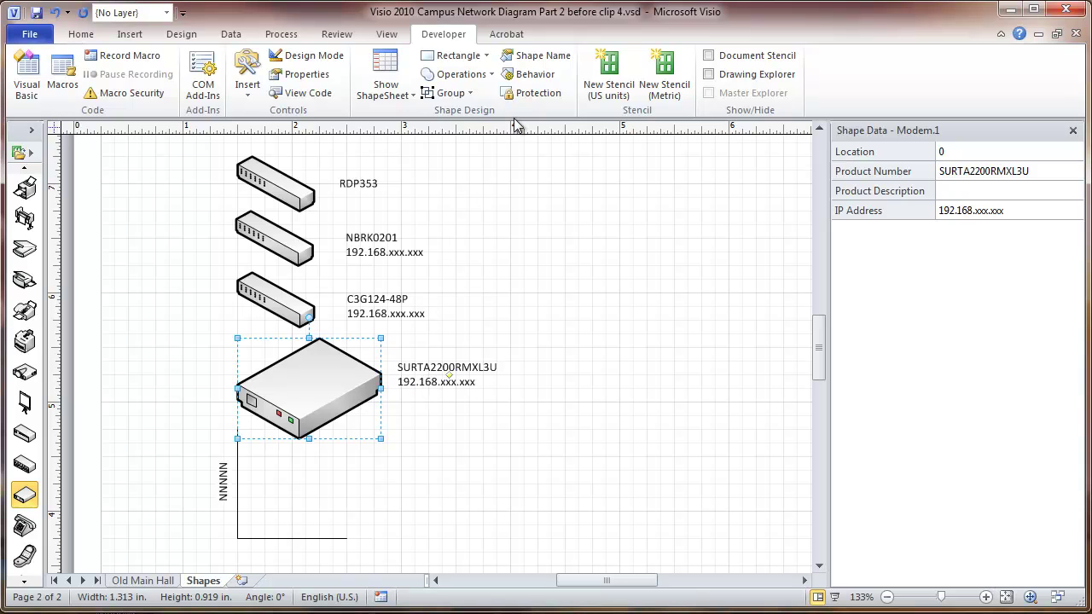
click(529, 56)
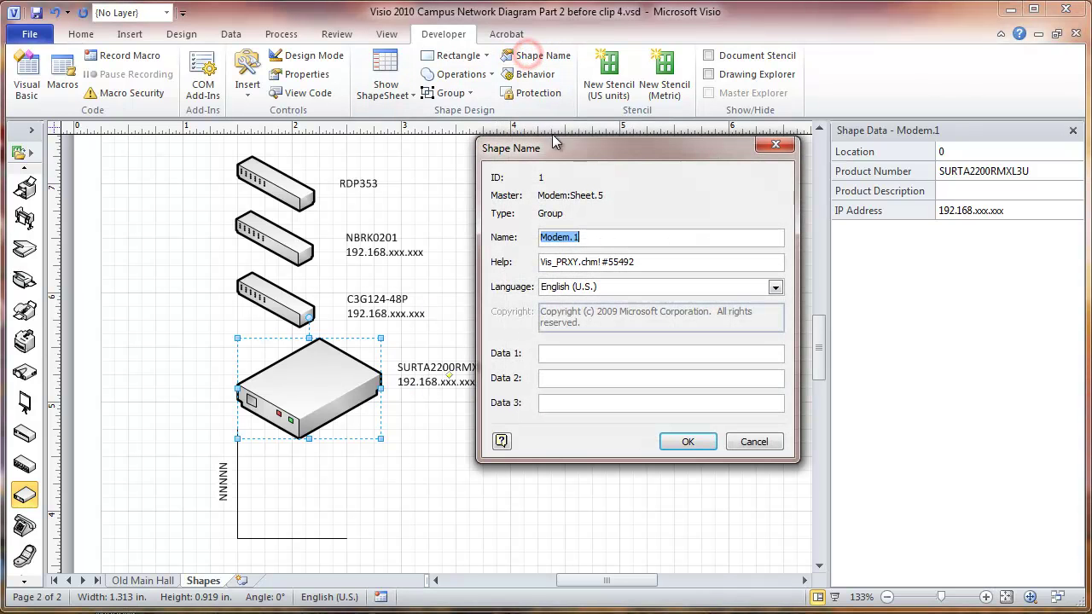
click(565, 239)
double_click(563, 238)
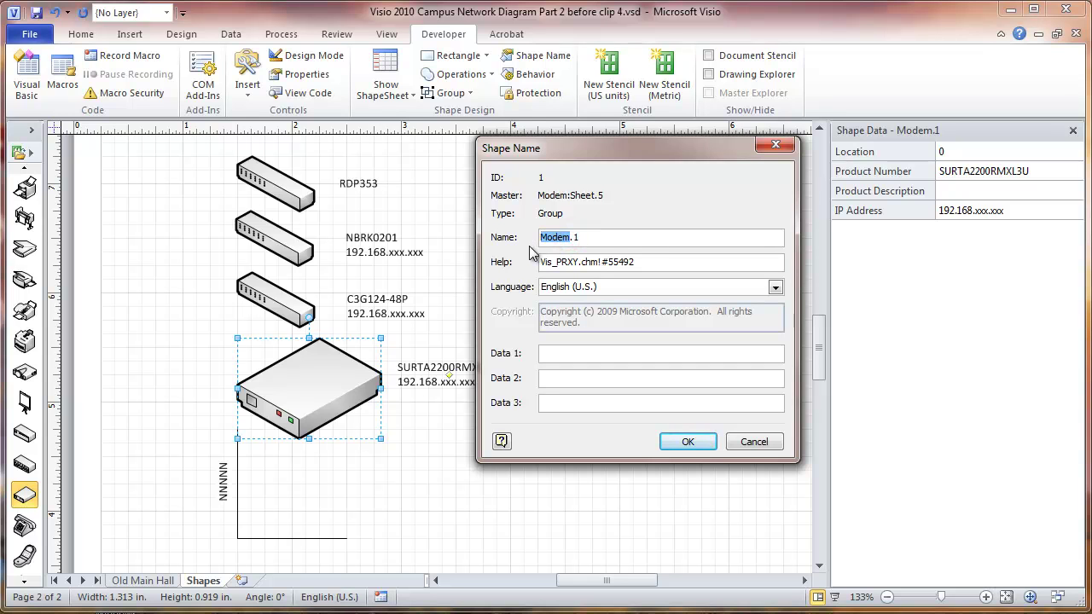
text(UPS)
click(674, 442)
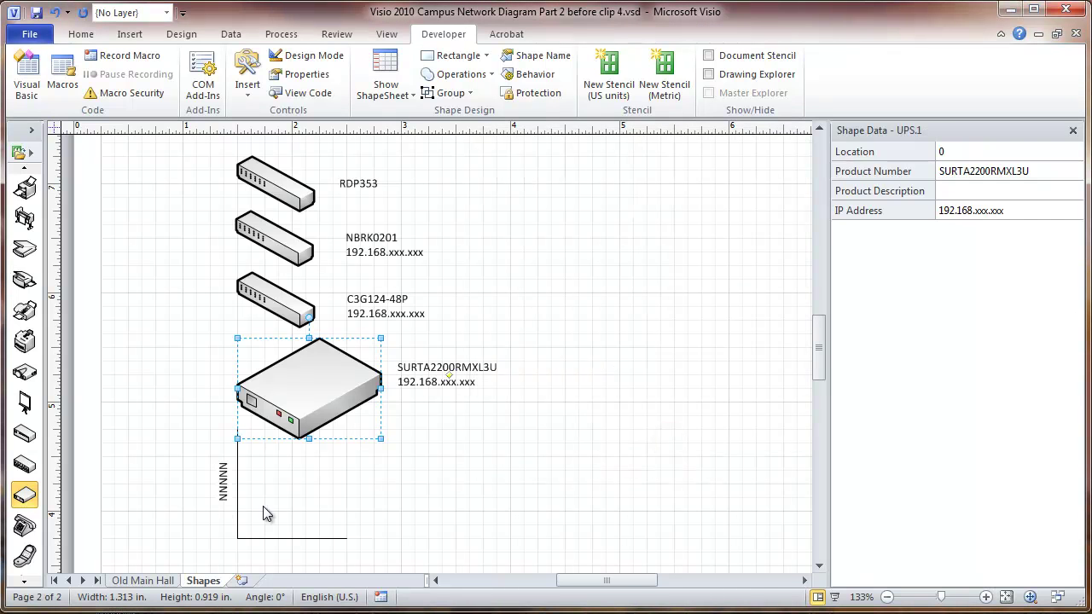
Rename the NNNNN dynamic connector shape to FiberCable
click(238, 503)
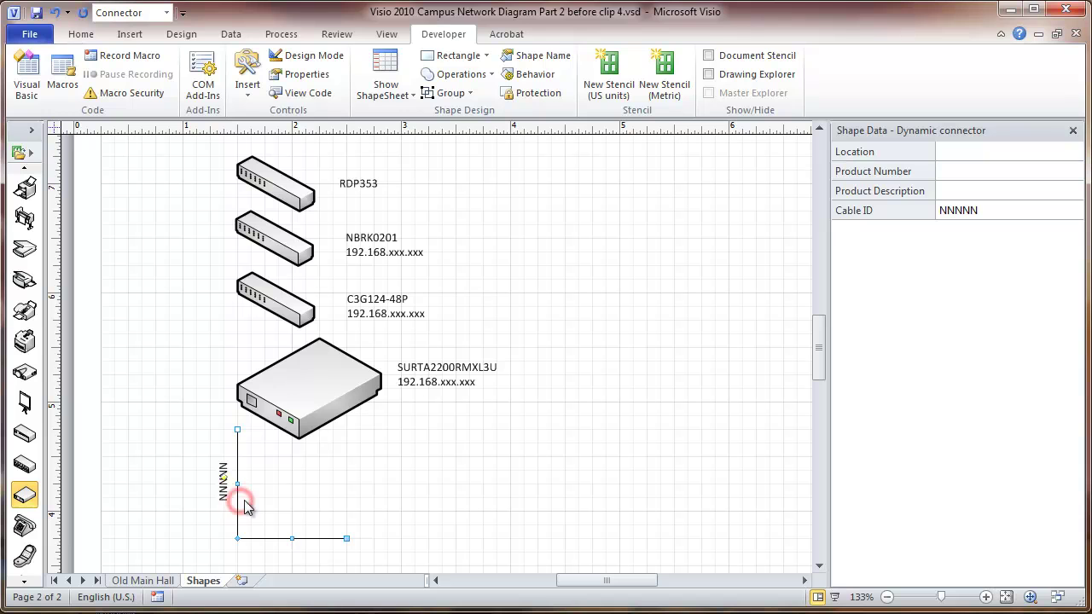
click(527, 60)
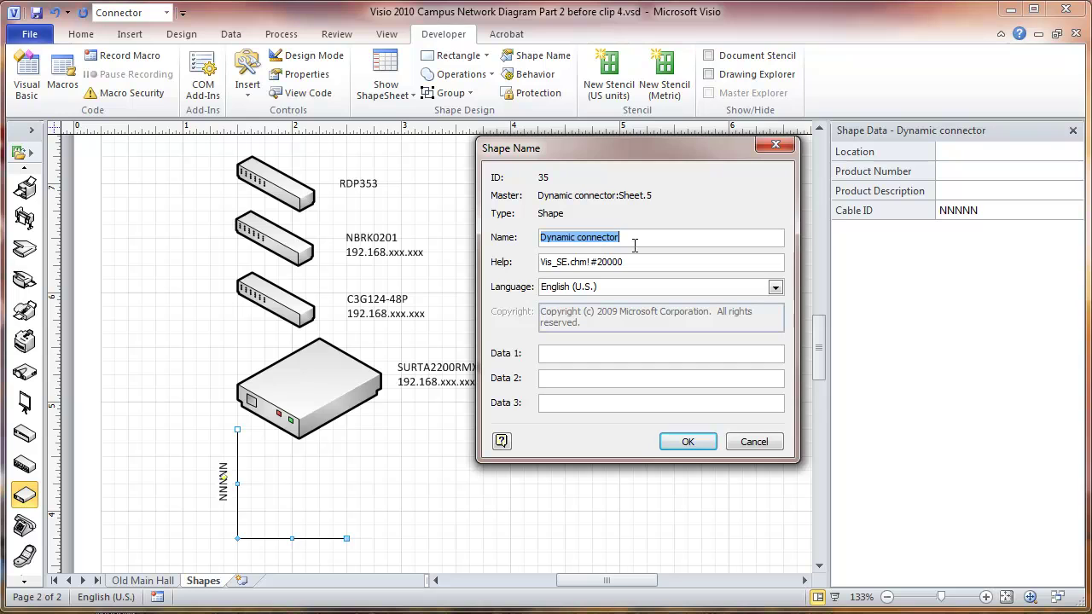
text(FiberC)
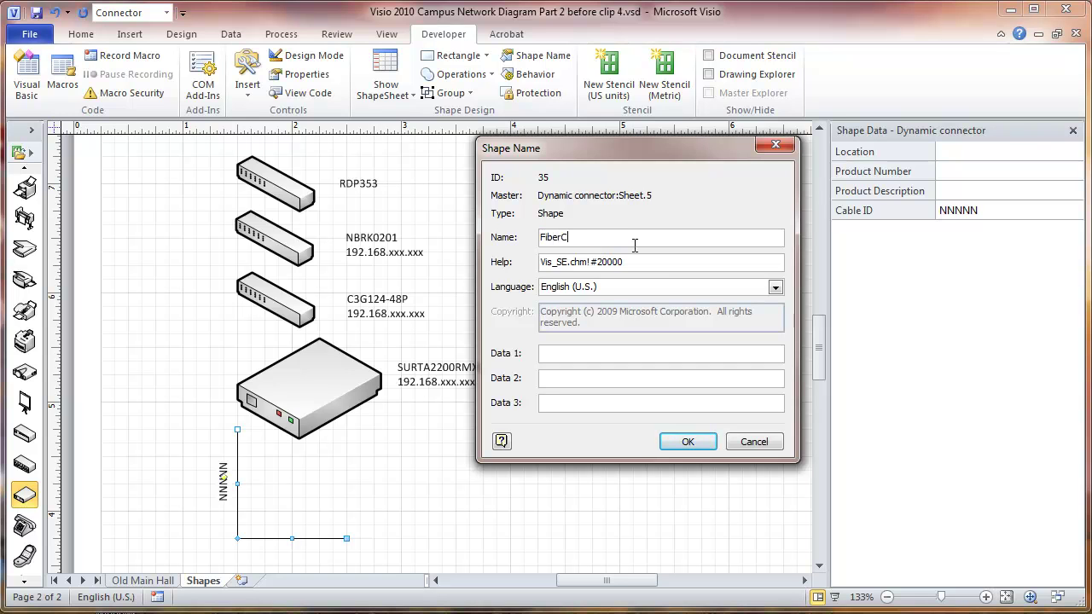
text(able)
click(672, 447)
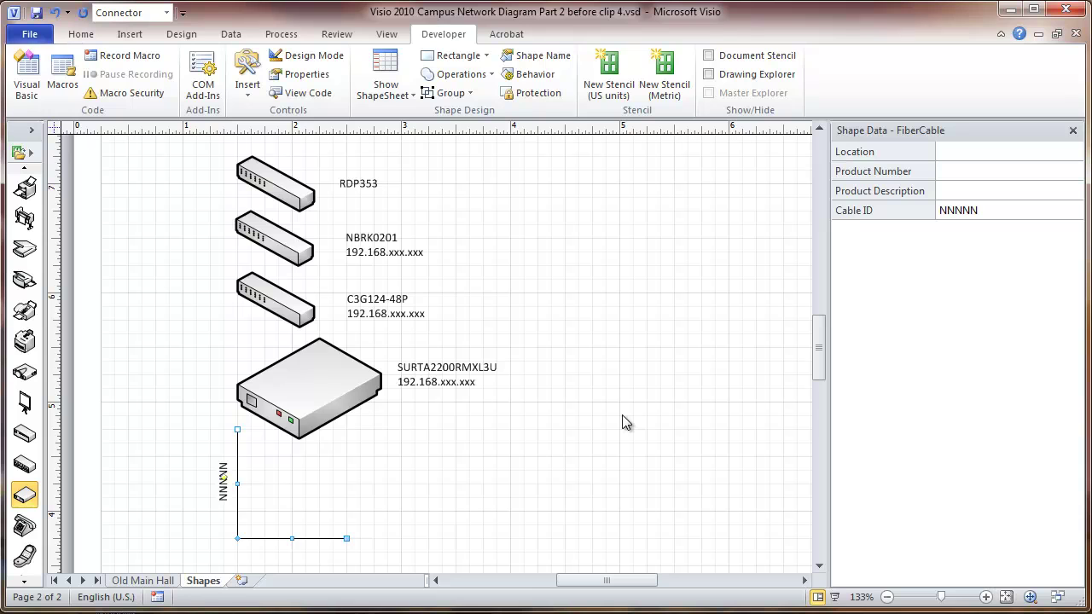